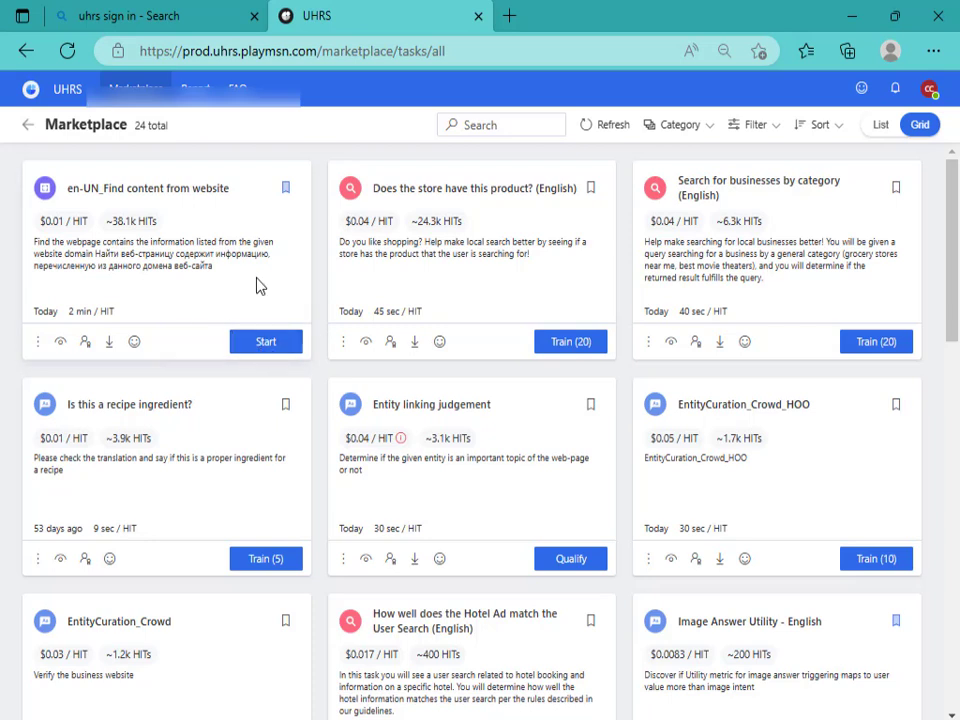
# Start the "en-UN_Find content from website" task and check the linked website of Patsons Chemist Limited
pyautogui.click(268, 344)
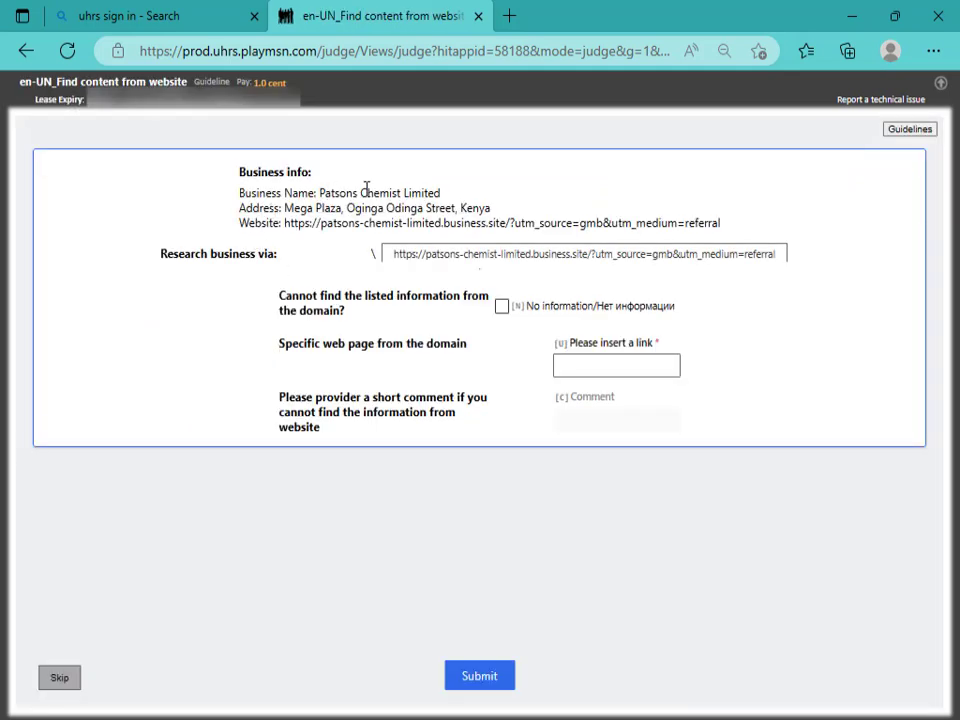
pyautogui.click(933, 51)
pyautogui.scroll(-2, 745, 452)
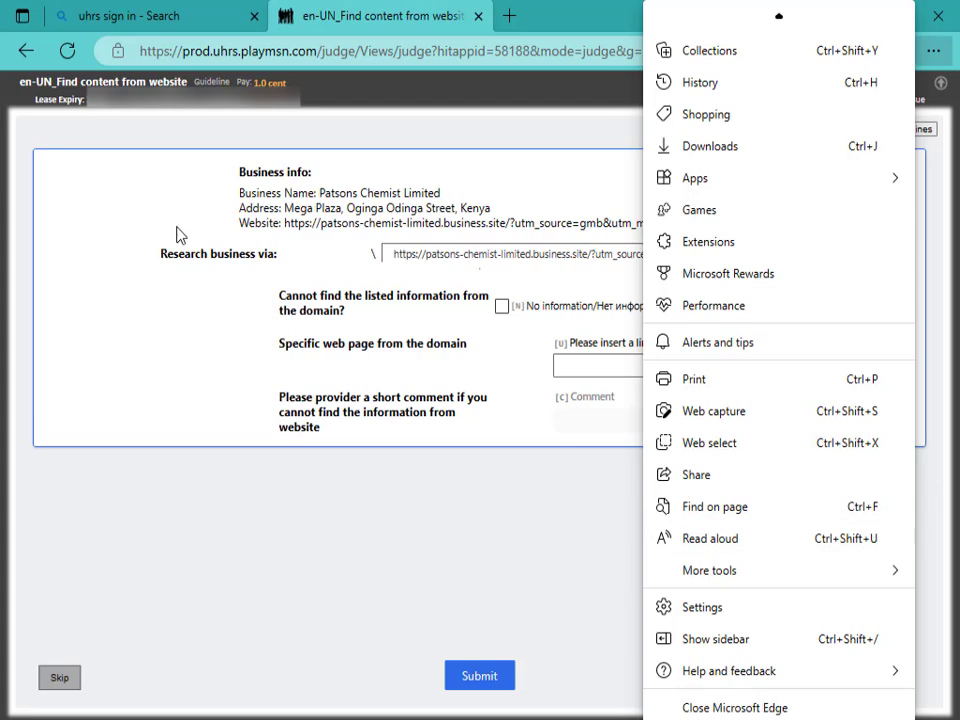
pyautogui.click(553, 193)
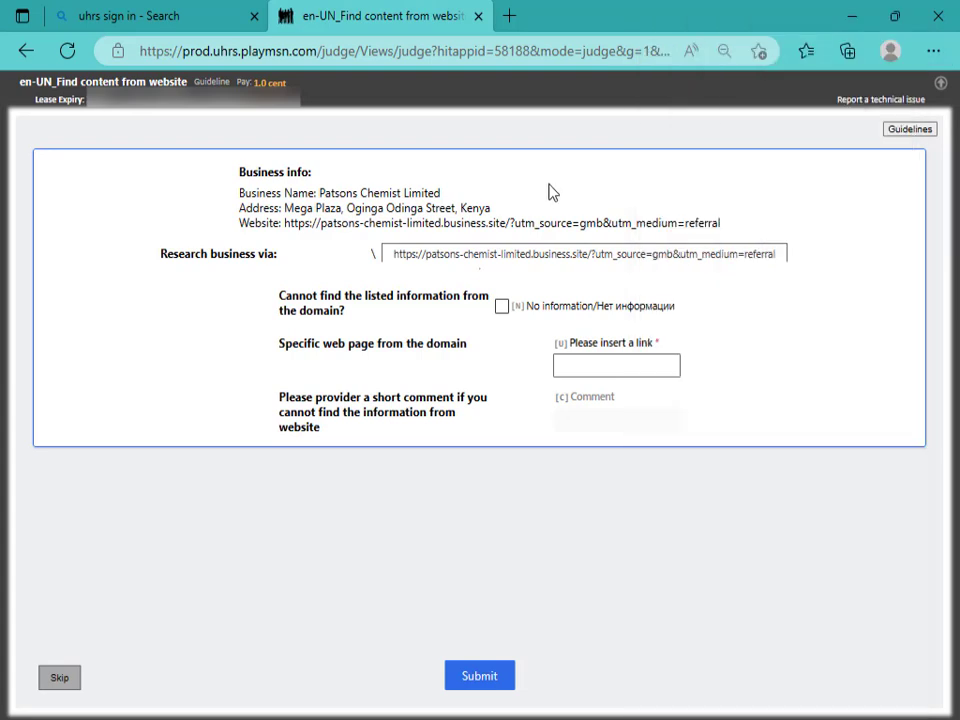
pyautogui.click(445, 261)
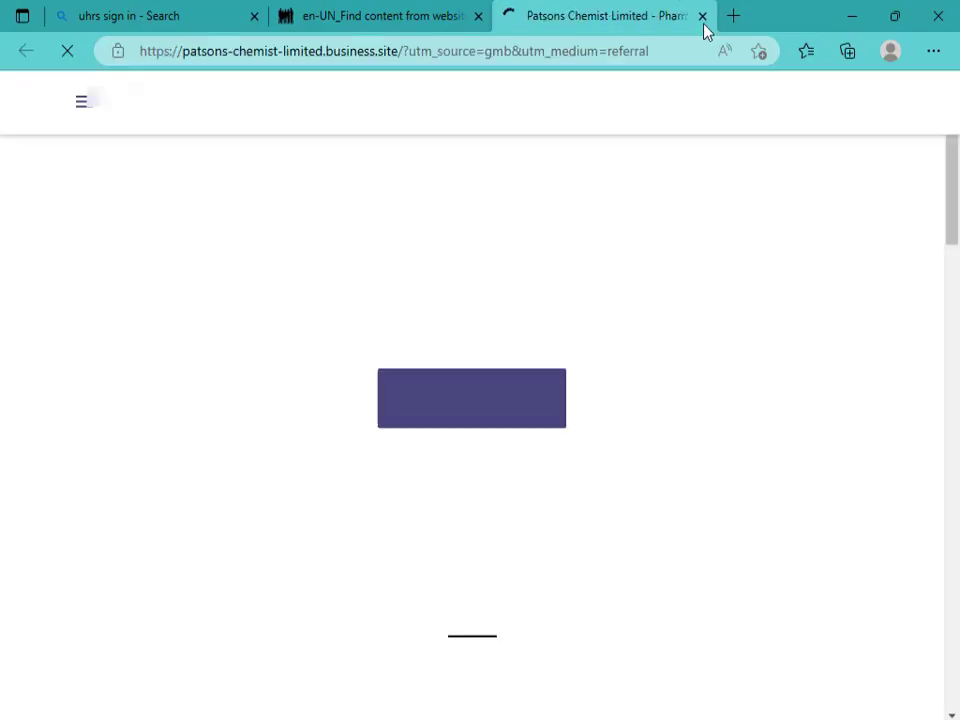
pyautogui.click(702, 16)
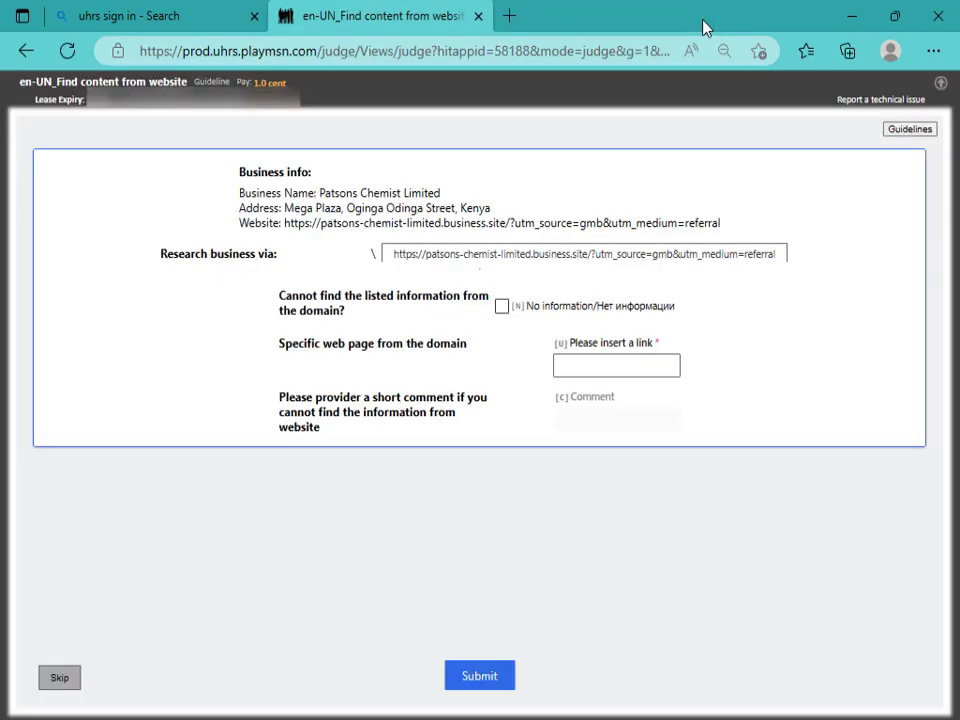
# Submit Patsons Chemist Limited as "No information" with the comment "no found", copying the comment text for reuse
pyautogui.click(503, 307)
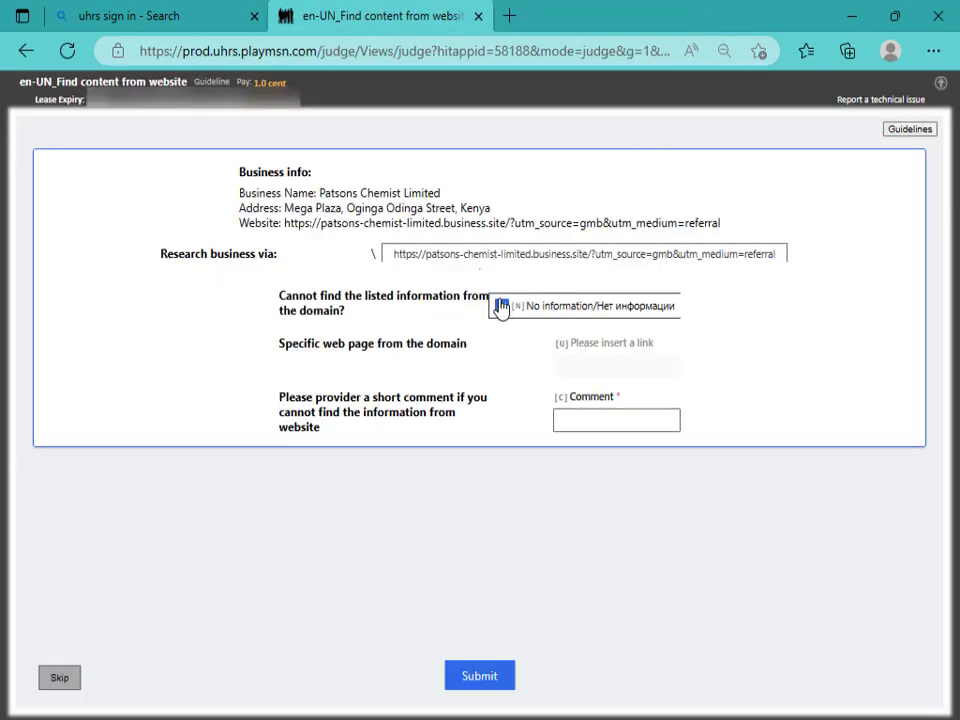
pyautogui.click(588, 415)
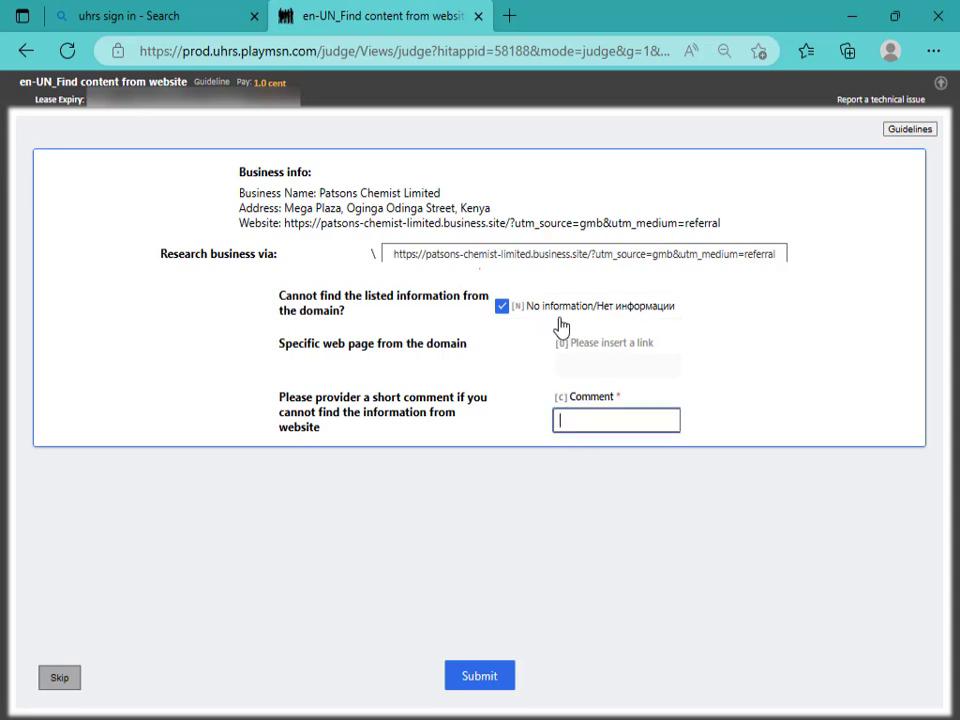
pyautogui.write('no found')
pyautogui.moveTo(561, 424); pyautogui.dragTo(603, 414)
pyautogui.hotkey('ctrl', 'c')
pyautogui.rightClick(603, 414)
pyautogui.click(330, 140)
pyautogui.click(488, 679)
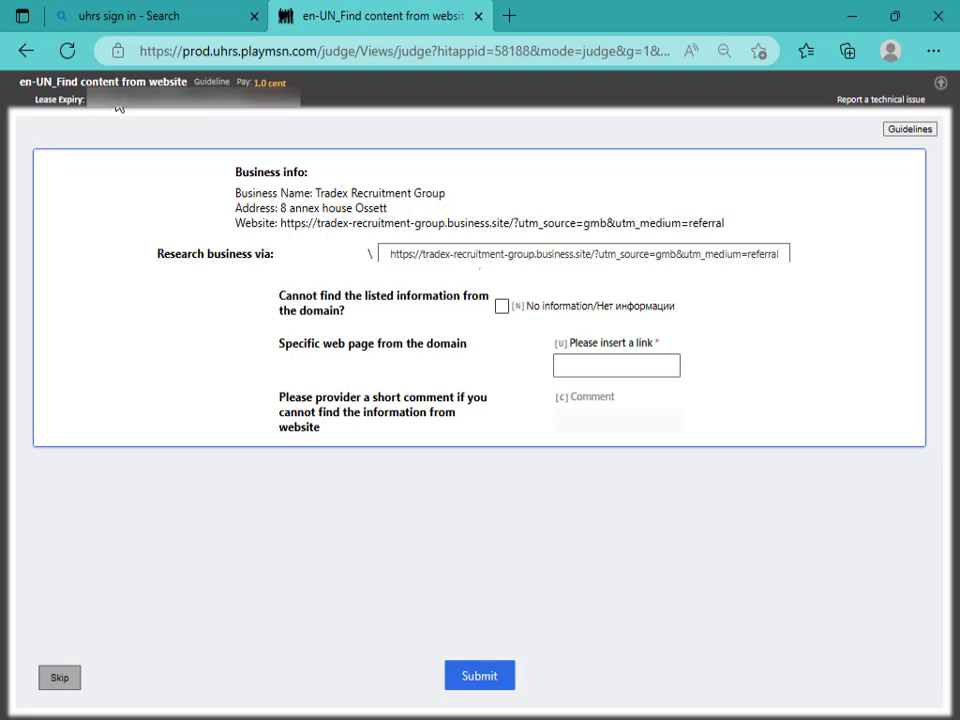
# Mark Tradex Recruitment Group as "No information" with the copied comment "no found", check its website and submit the answer
pyautogui.click(503, 312)
pyautogui.click(588, 421)
pyautogui.rightClick(588, 421)
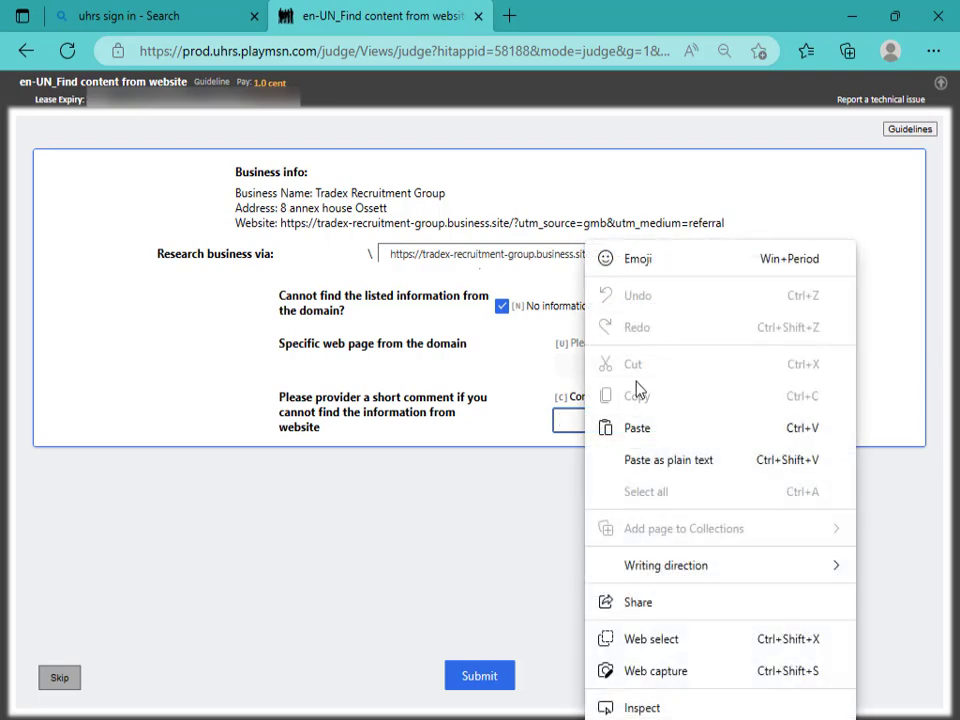
pyautogui.click(619, 426)
pyautogui.click(476, 256)
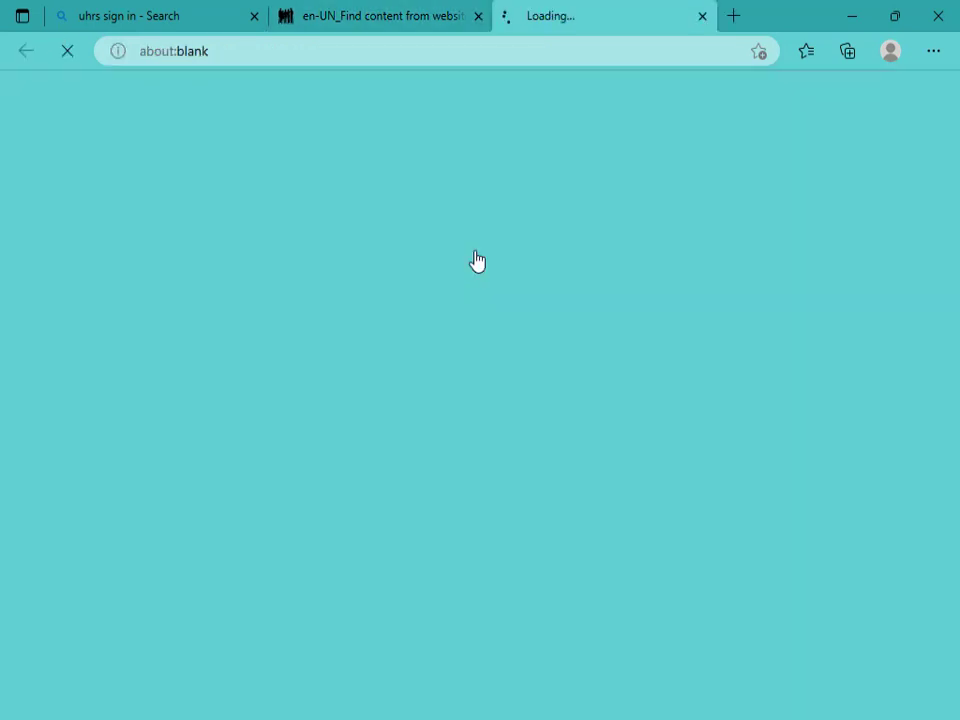
pyautogui.click(703, 16)
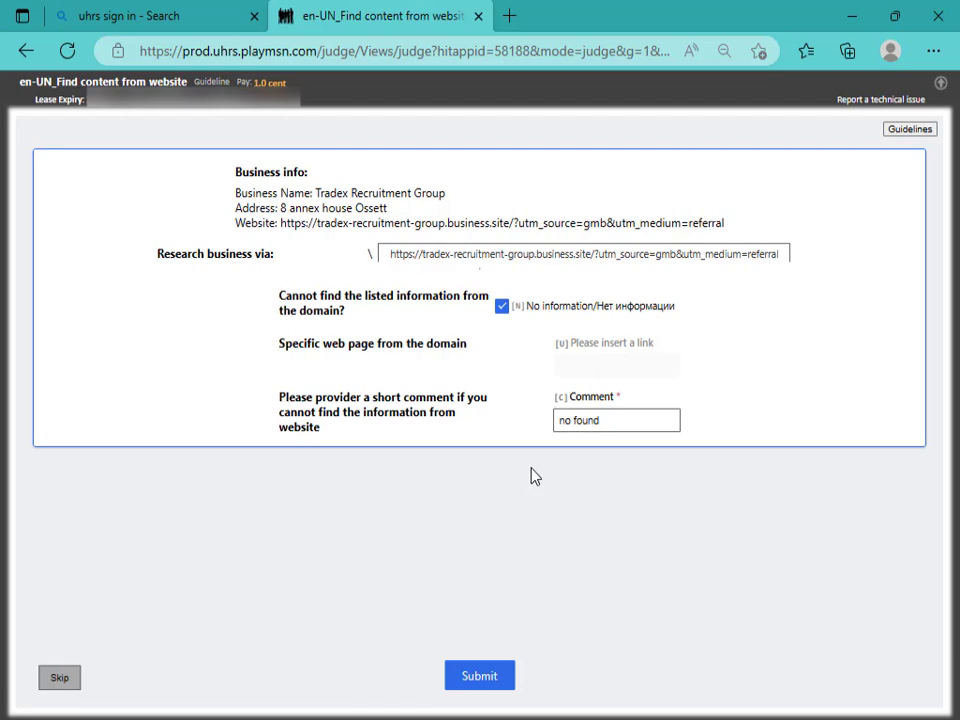
pyautogui.click(477, 682)
# Check the cusp dental Academy website, then submit the listing as "No information" with the comment "no found"
pyautogui.click(556, 257)
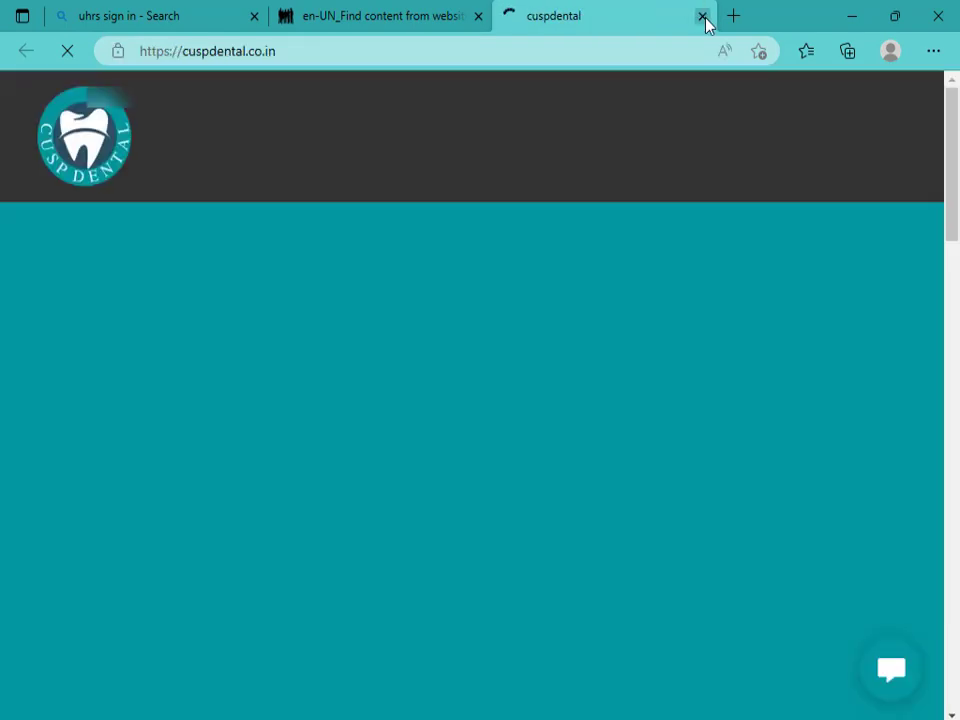
pyautogui.click(702, 15)
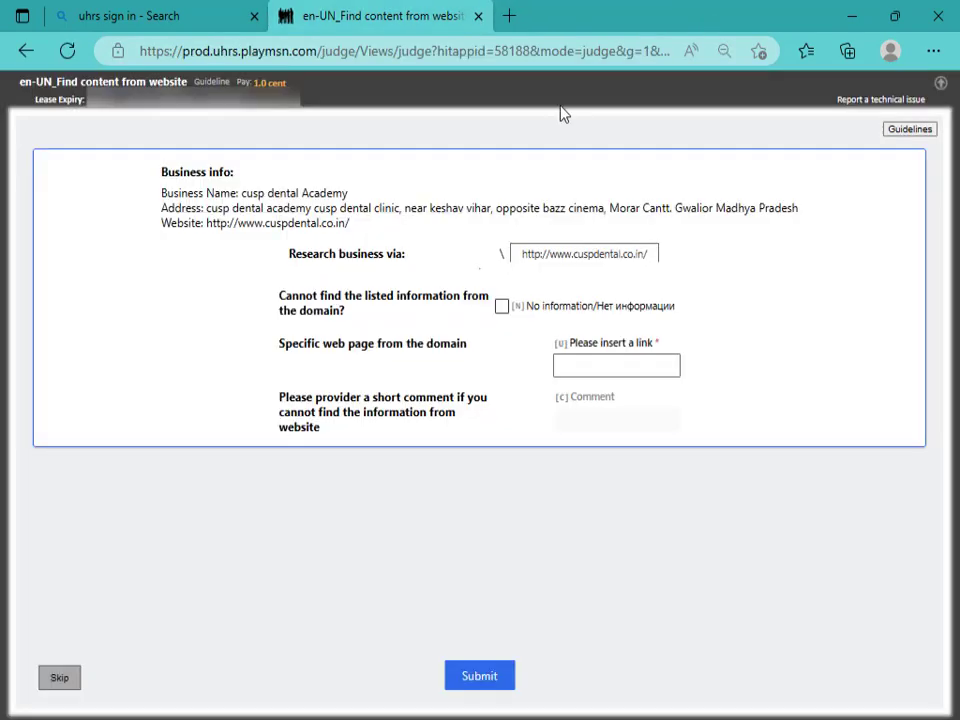
pyautogui.click(501, 306)
pyautogui.click(585, 420)
pyautogui.rightClick(585, 420)
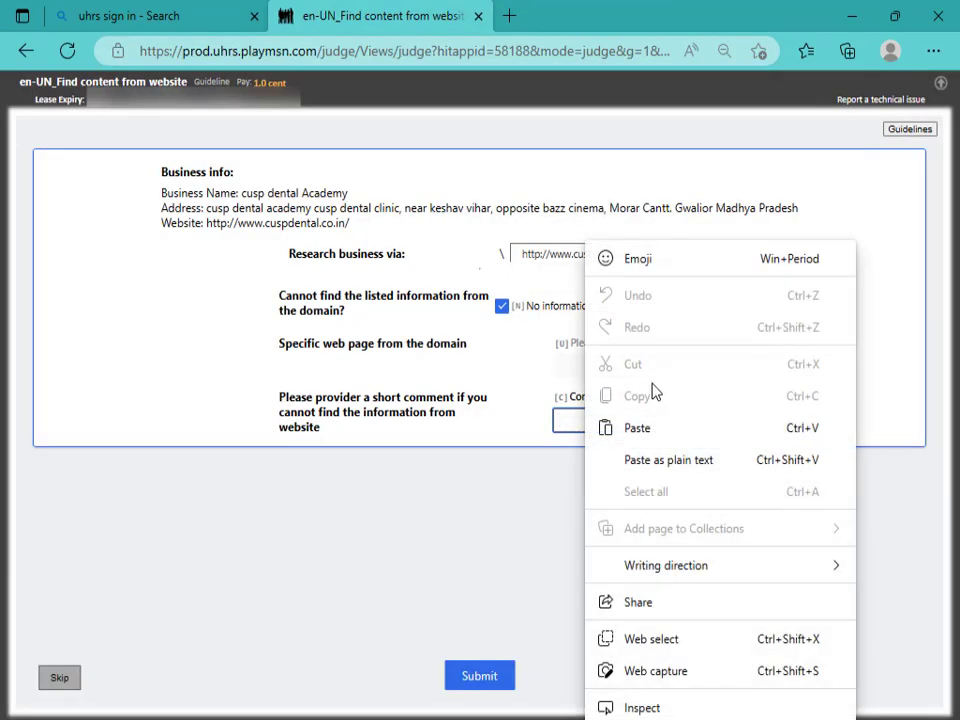
pyautogui.click(645, 432)
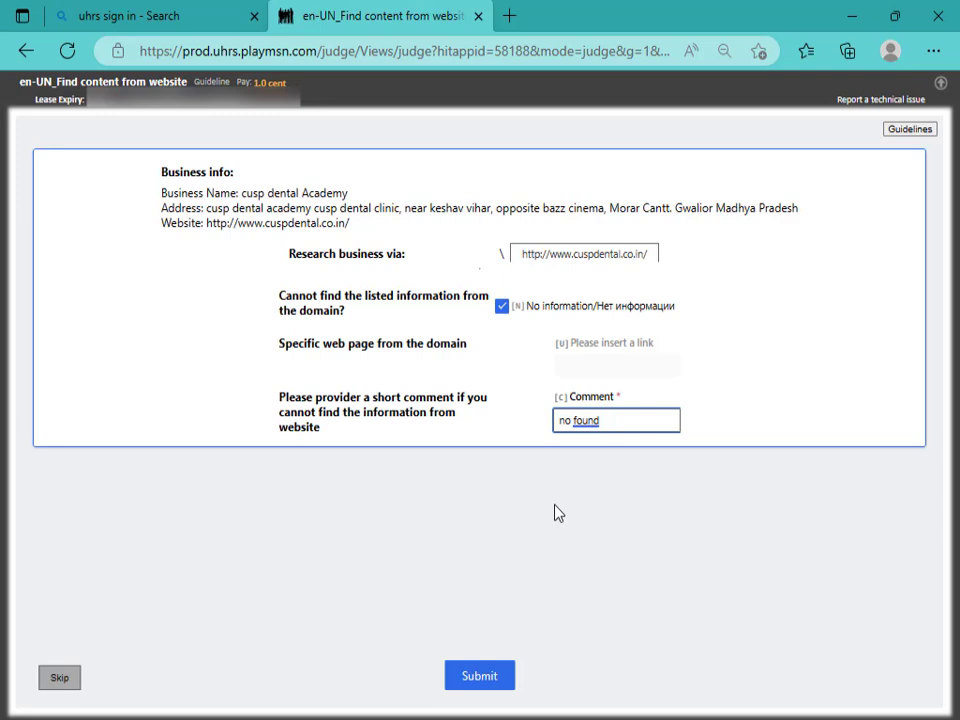
pyautogui.click(472, 683)
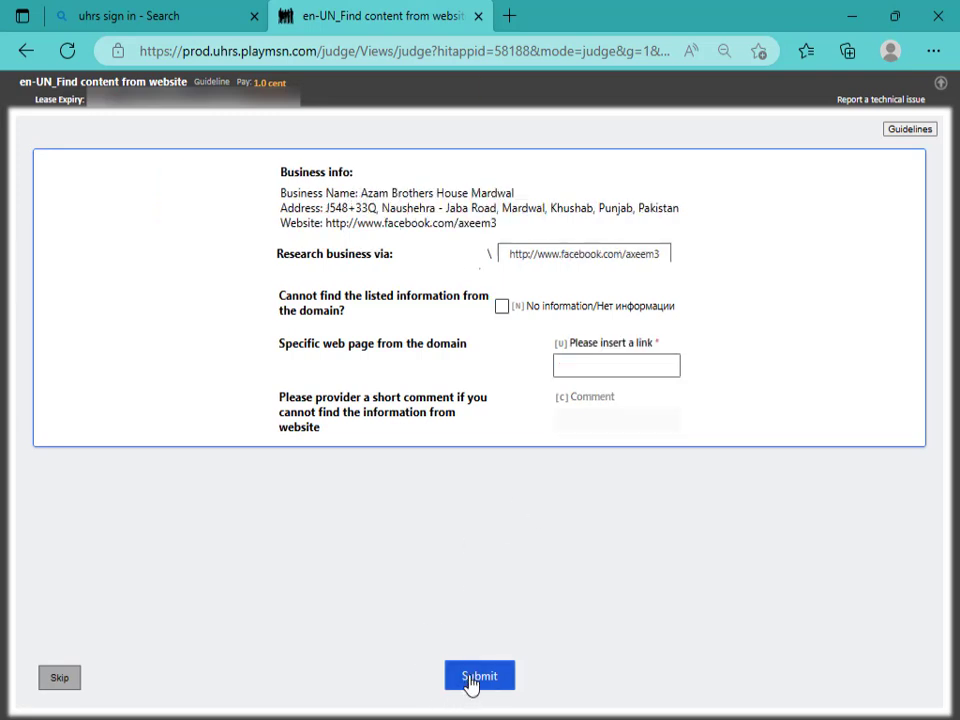
# Submit the Azam Brothers House Mardwal listing as "No information" with the copied comment "no found"
pyautogui.click(503, 309)
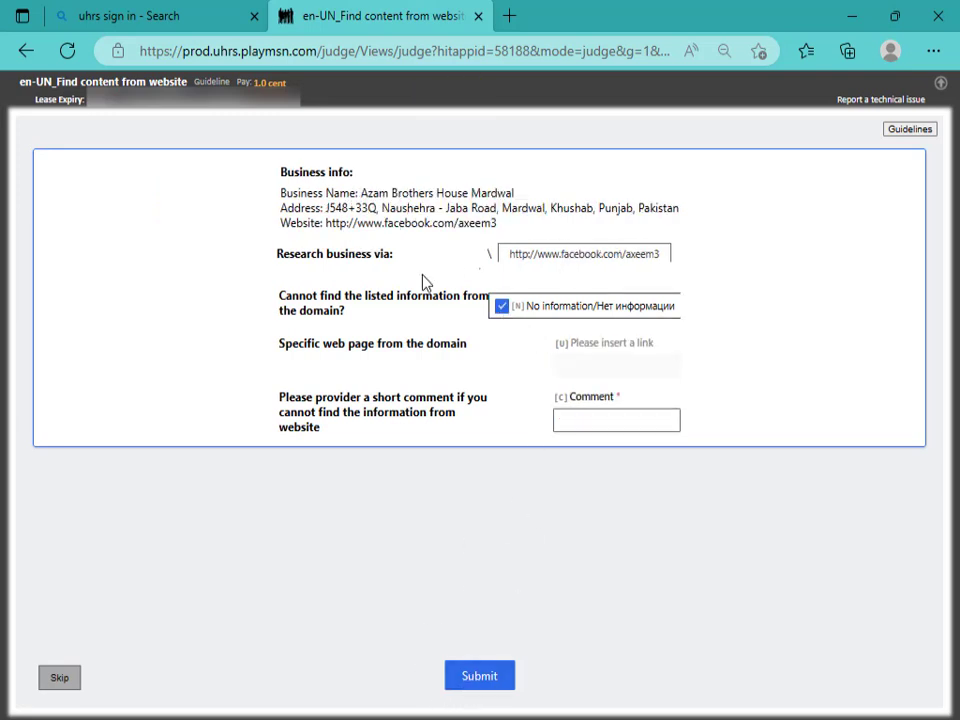
pyautogui.click(585, 422)
pyautogui.rightClick(587, 422)
pyautogui.click(656, 435)
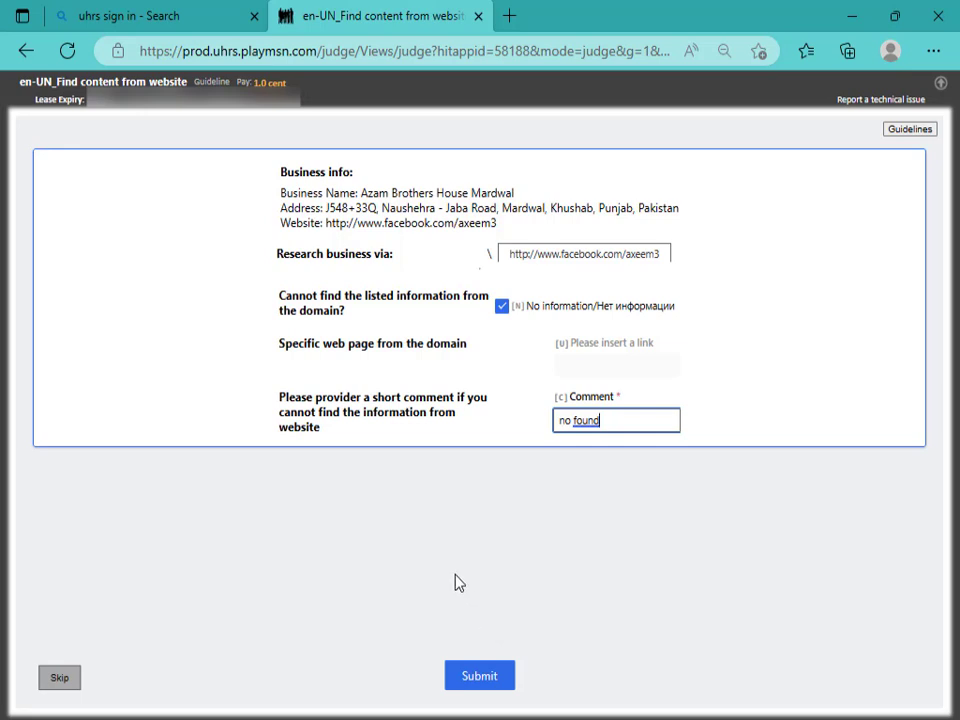
pyautogui.click(500, 678)
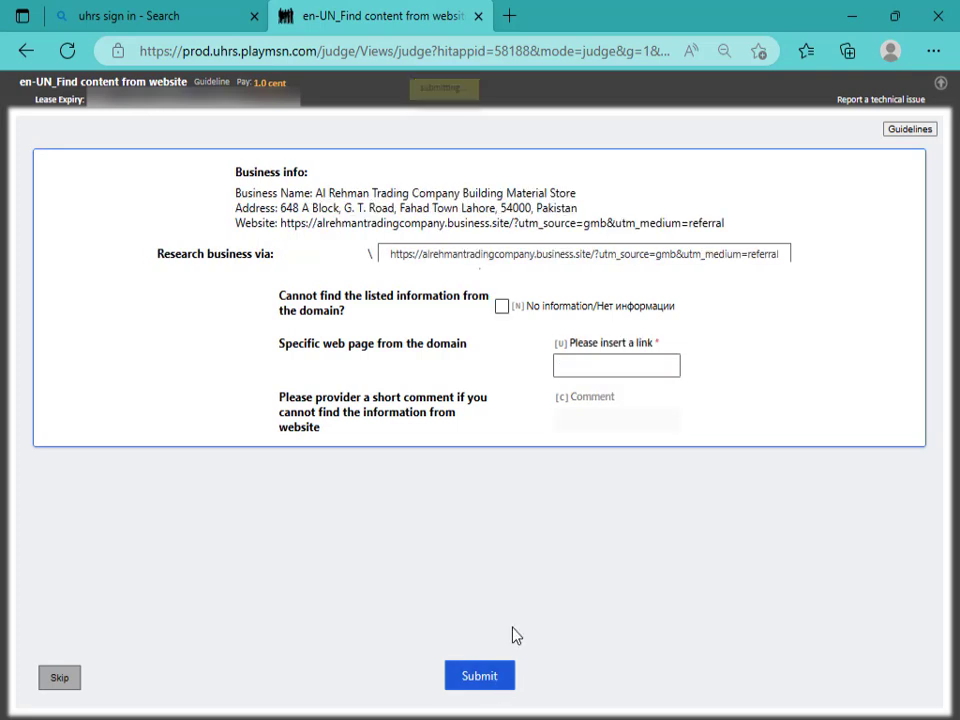
# Submit the Al Rehman Trading Company Building Material Store listing as "No information" with the copied comment "no found"
pyautogui.click(503, 307)
pyautogui.rightClick(574, 423)
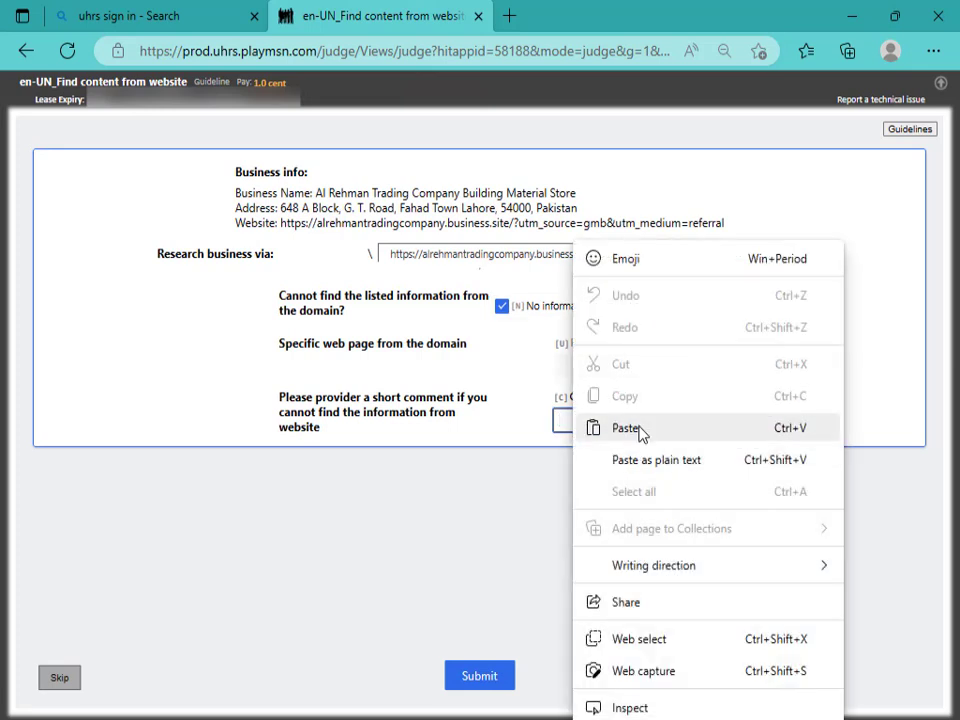
pyautogui.click(613, 429)
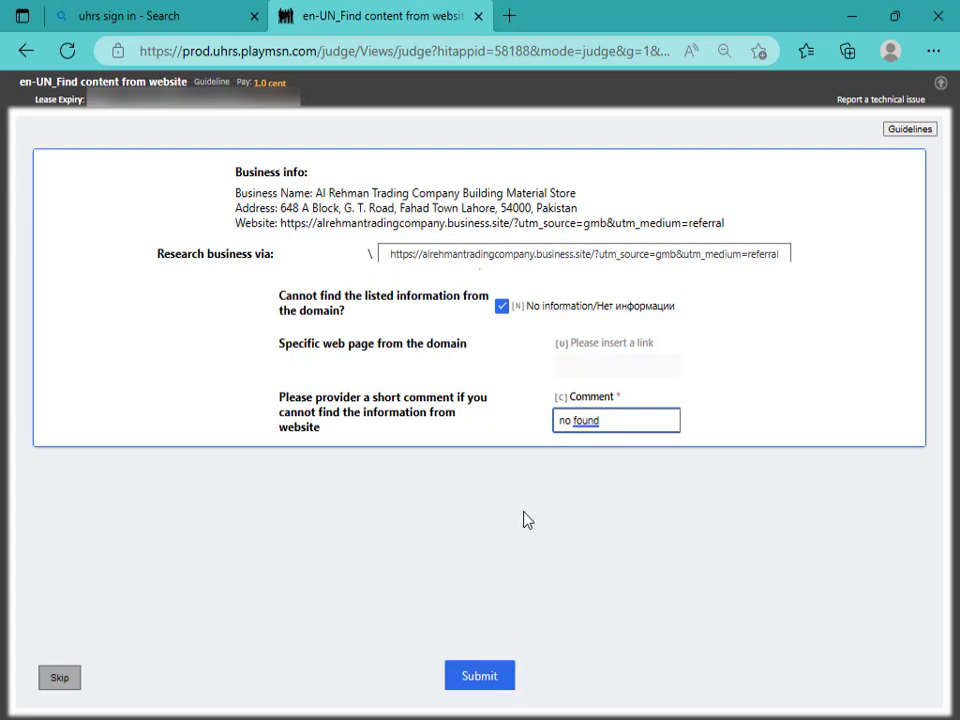
pyautogui.click(480, 680)
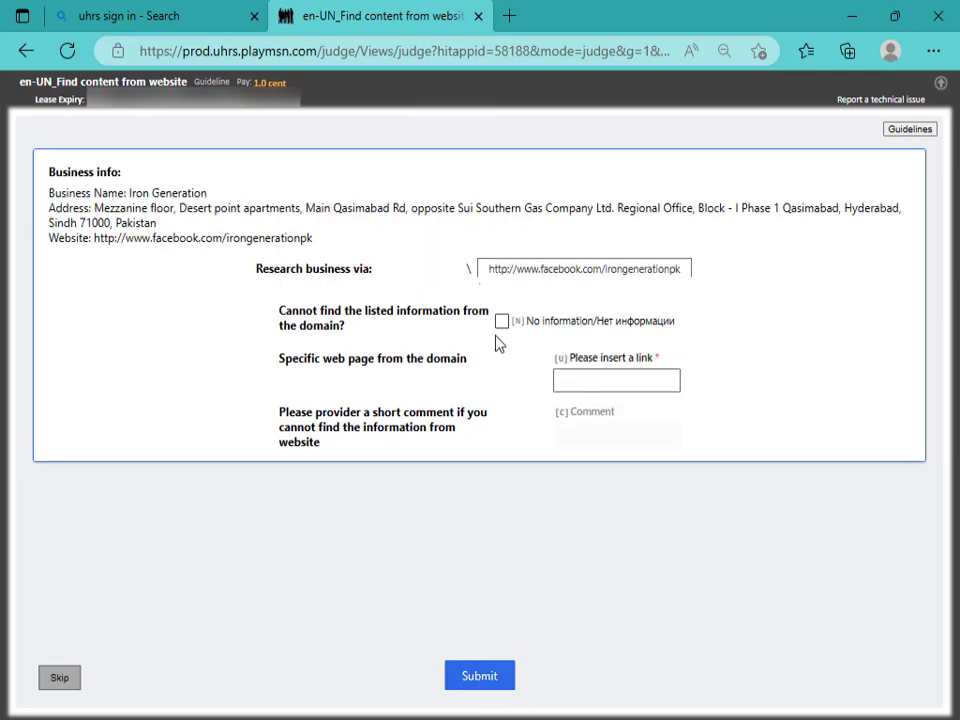
# Submit the Iron Generation listing as "No information" with the copied comment "no found"
pyautogui.click(502, 321)
pyautogui.click(579, 436)
pyautogui.rightClick(579, 436)
pyautogui.click(619, 429)
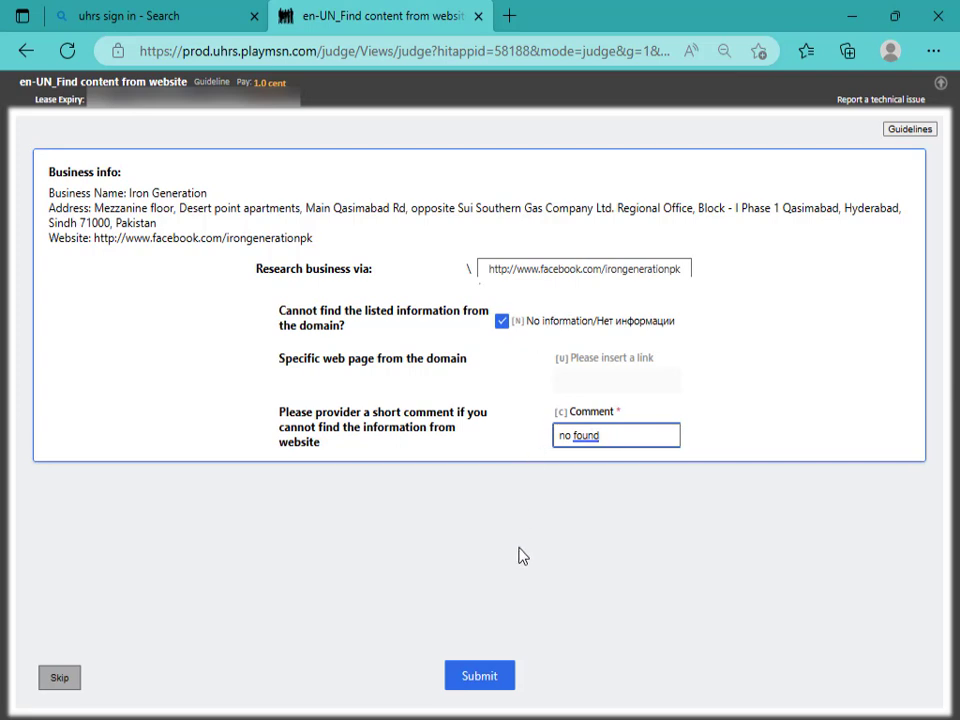
pyautogui.click(483, 679)
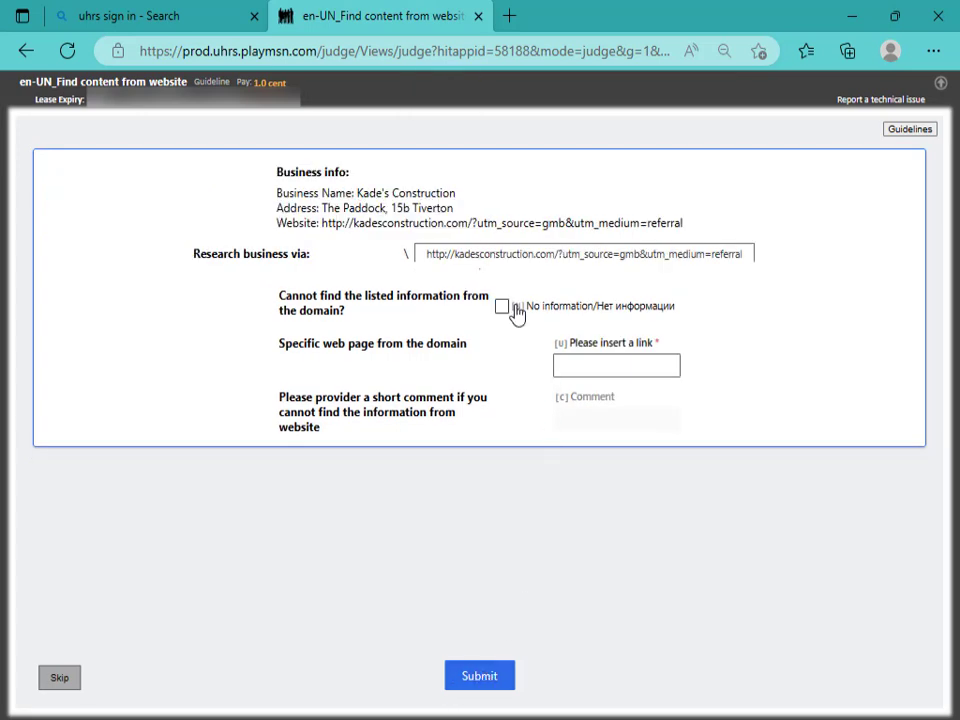
# Submit the Kade's Construction listing as "No information" with the copied comment "no found"
pyautogui.click(502, 306)
pyautogui.rightClick(581, 424)
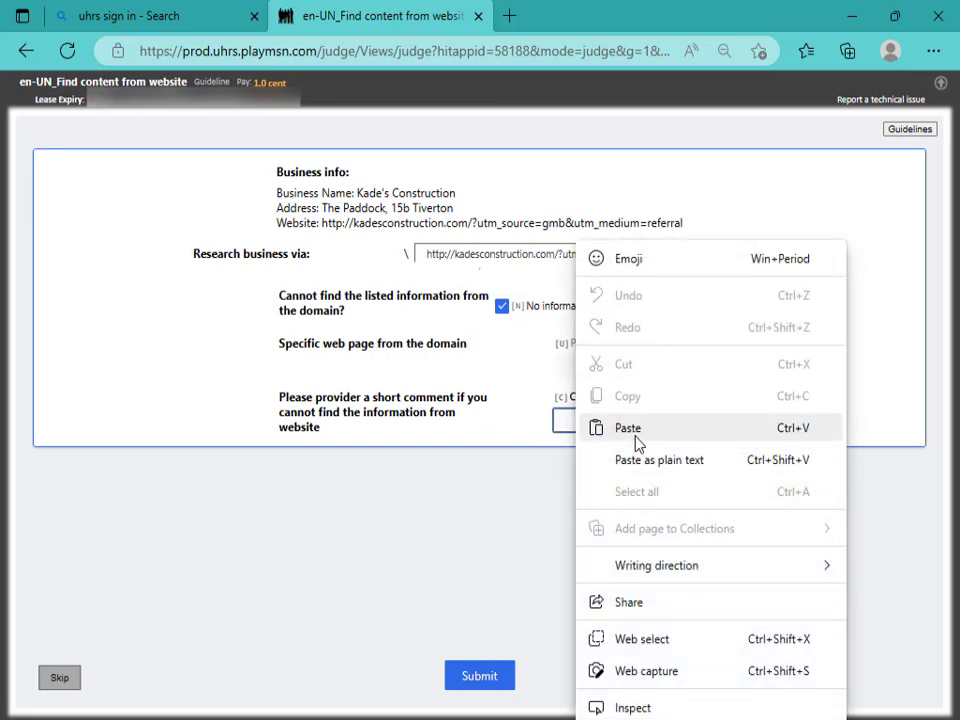
pyautogui.click(604, 436)
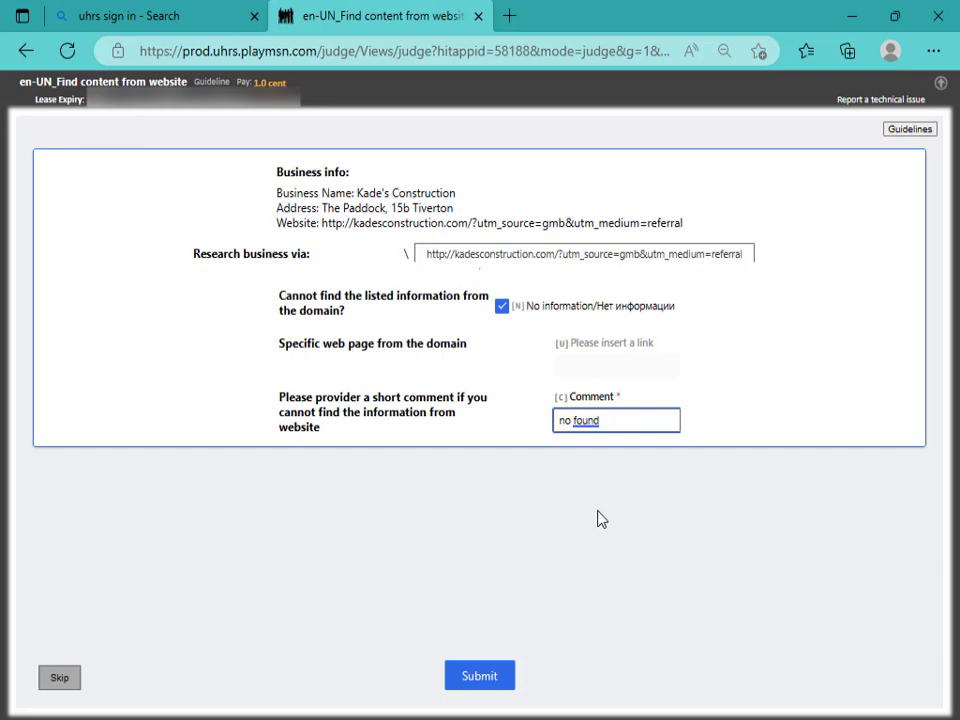
pyautogui.click(480, 677)
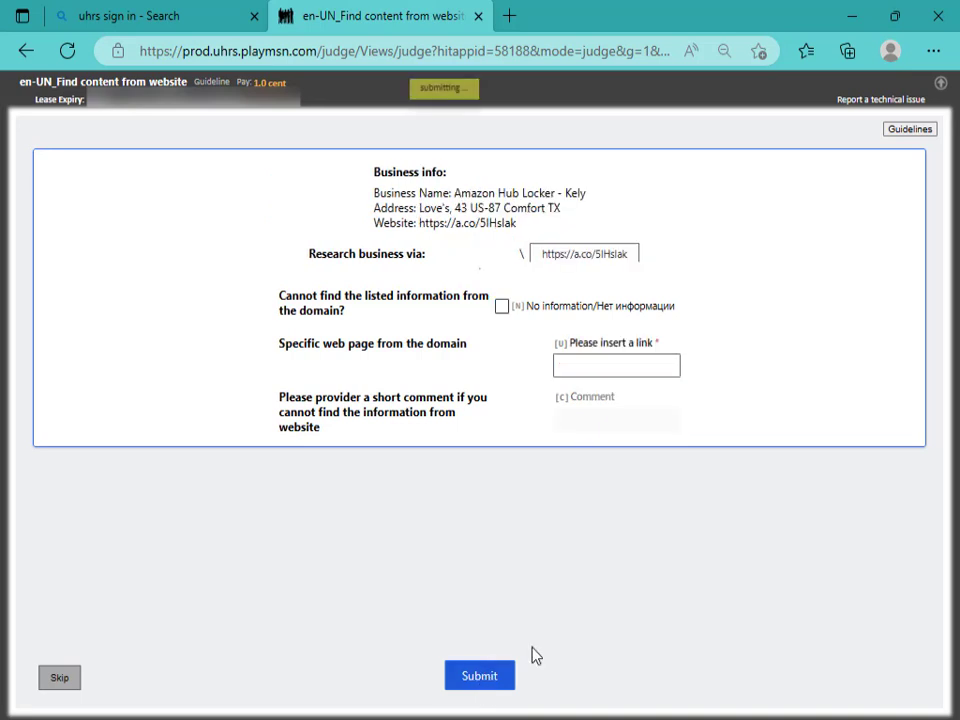
# Submit the Amazon Hub Locker - Kely listing as "No information" with the copied comment "no found"
pyautogui.click(502, 306)
pyautogui.click(581, 429)
pyautogui.rightClick(581, 431)
pyautogui.click(591, 441)
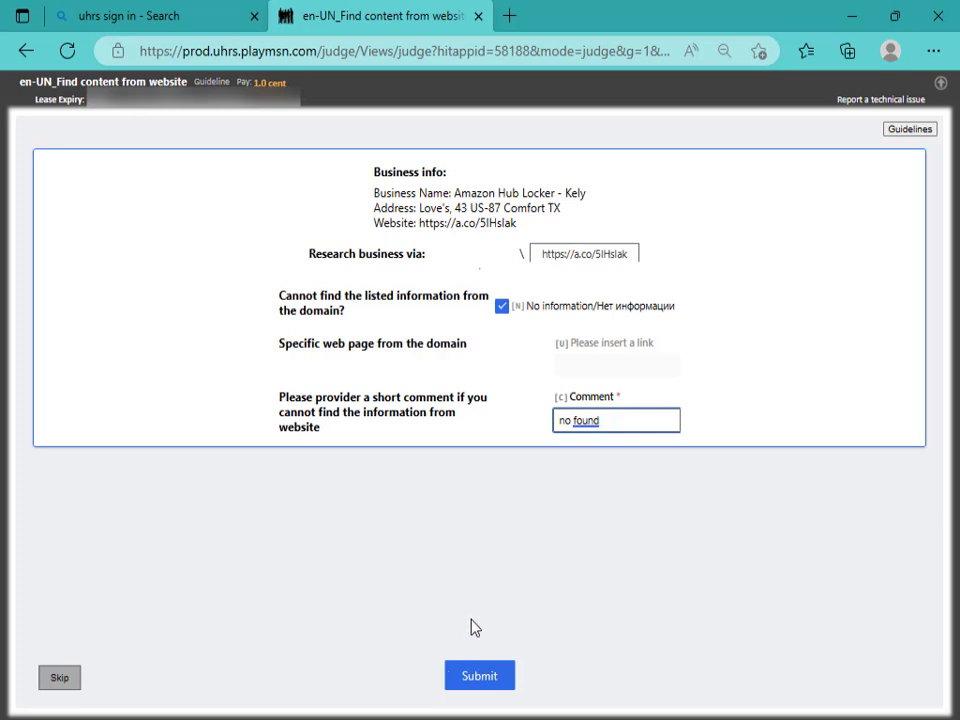
pyautogui.click(489, 684)
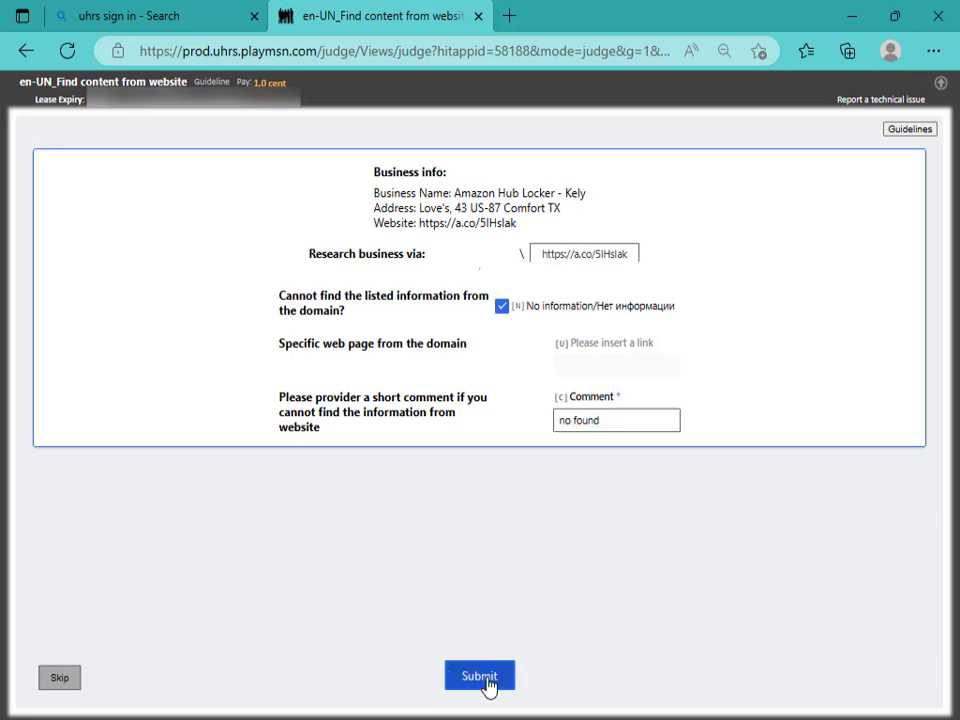
# Submit the Meewan Collection listing as "No information" with the copied comment "no found"
pyautogui.click(502, 306)
pyautogui.click(588, 421)
pyautogui.rightClick(585, 420)
pyautogui.click(635, 430)
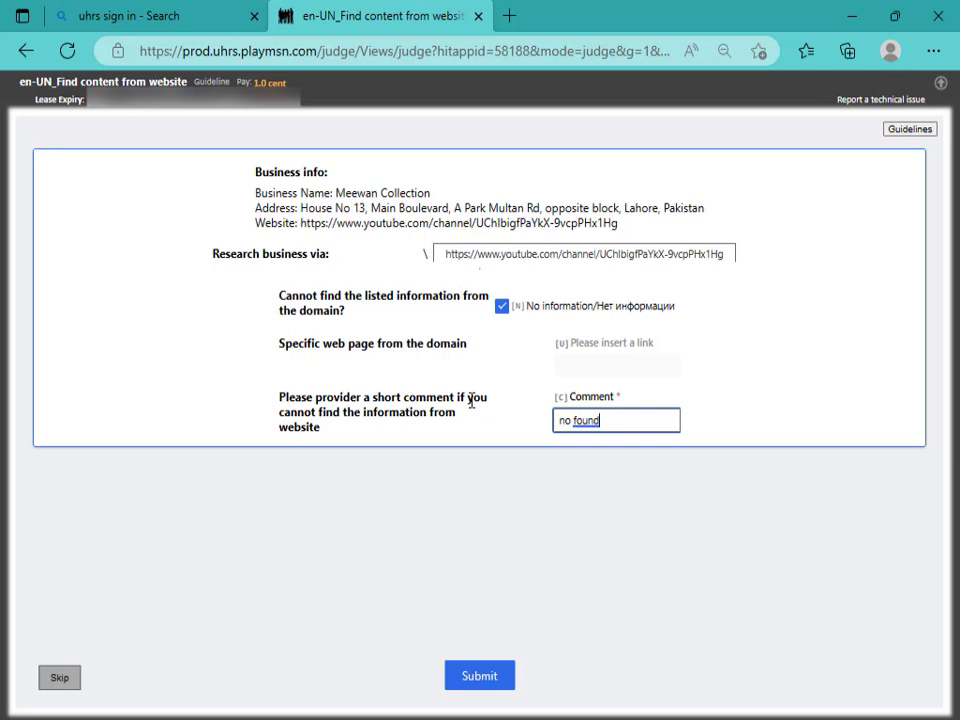
pyautogui.click(484, 688)
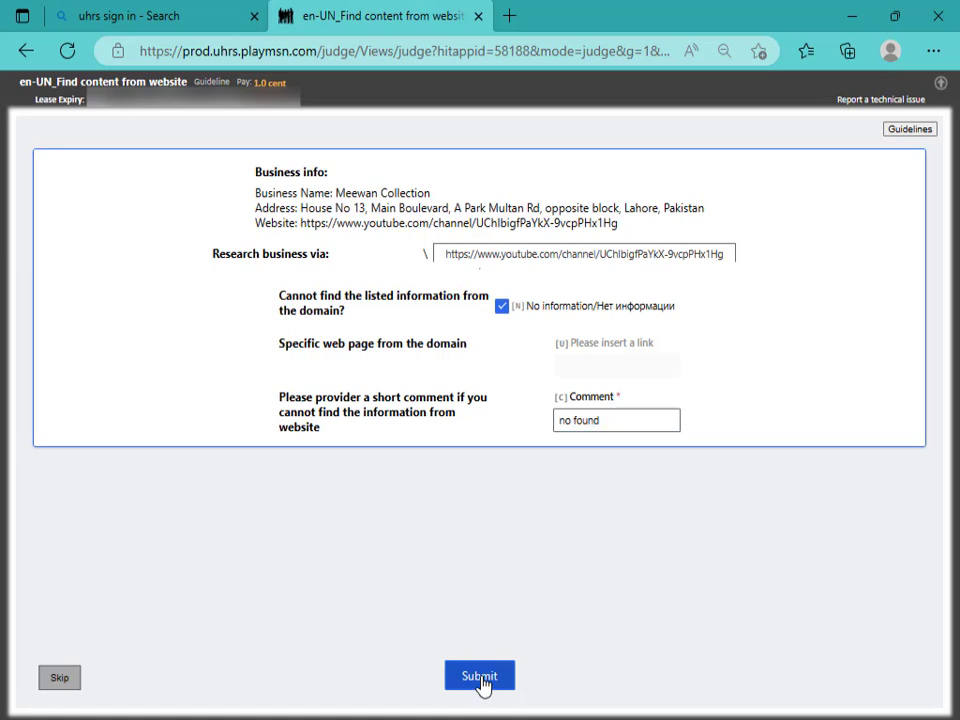
# Submit the Dar-ul-madinah international islamic school system listing as "No information" with the copied comment "no found"
pyautogui.click(503, 307)
pyautogui.click(581, 423)
pyautogui.rightClick(581, 423)
pyautogui.click(660, 430)
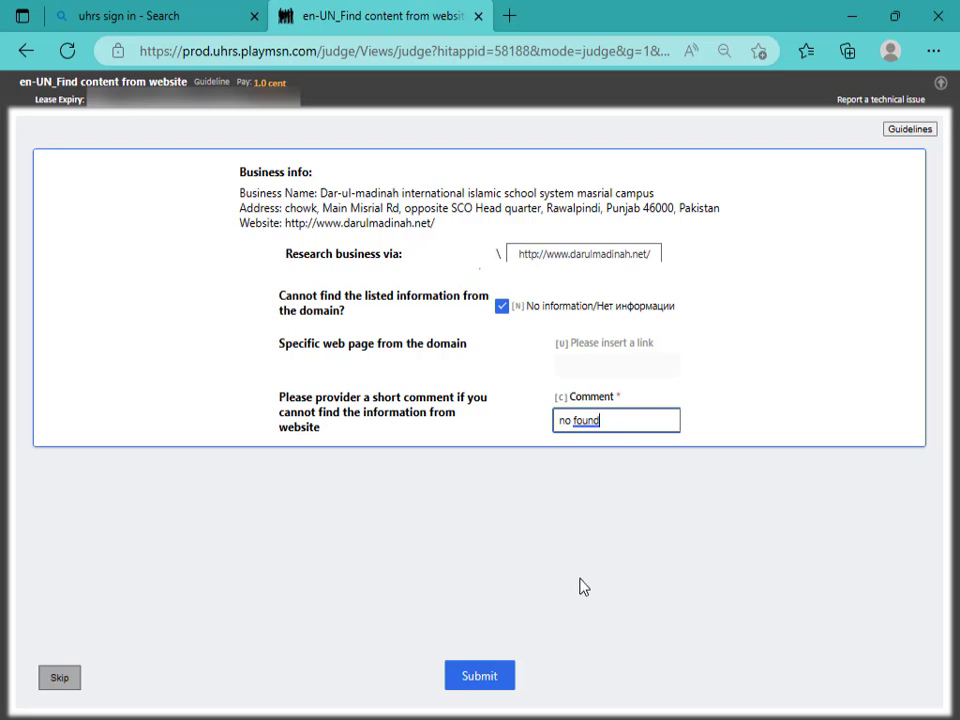
pyautogui.click(502, 681)
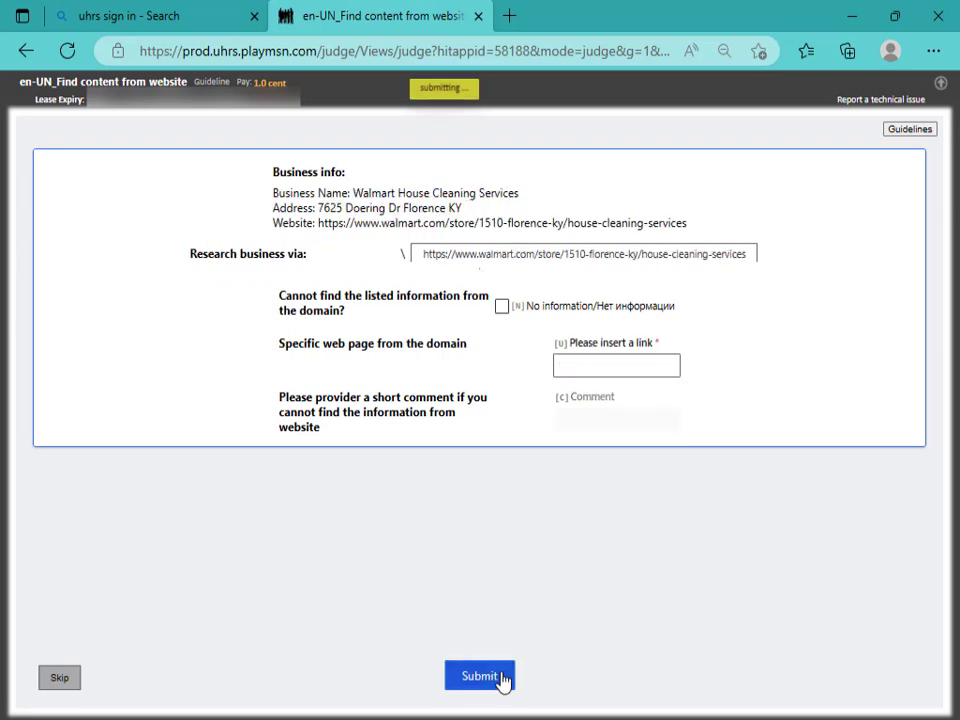
# Submit the Walmart House Cleaning Services listing in Florence KY as "No information" with the copied comment "no found"
pyautogui.click(501, 306)
pyautogui.click(584, 419)
pyautogui.rightClick(584, 419)
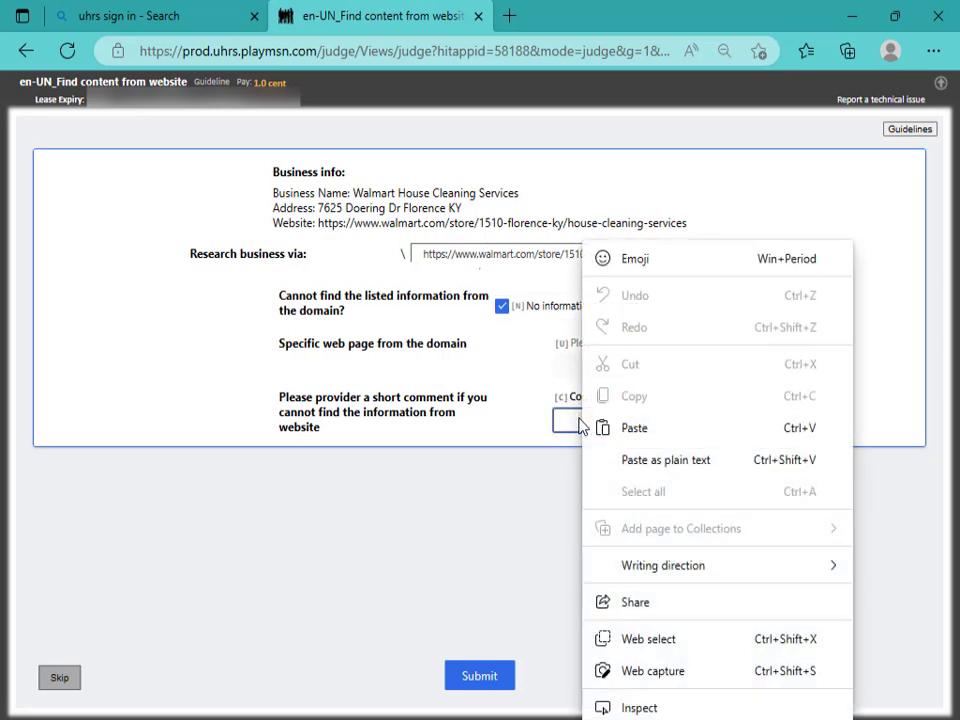
pyautogui.click(593, 427)
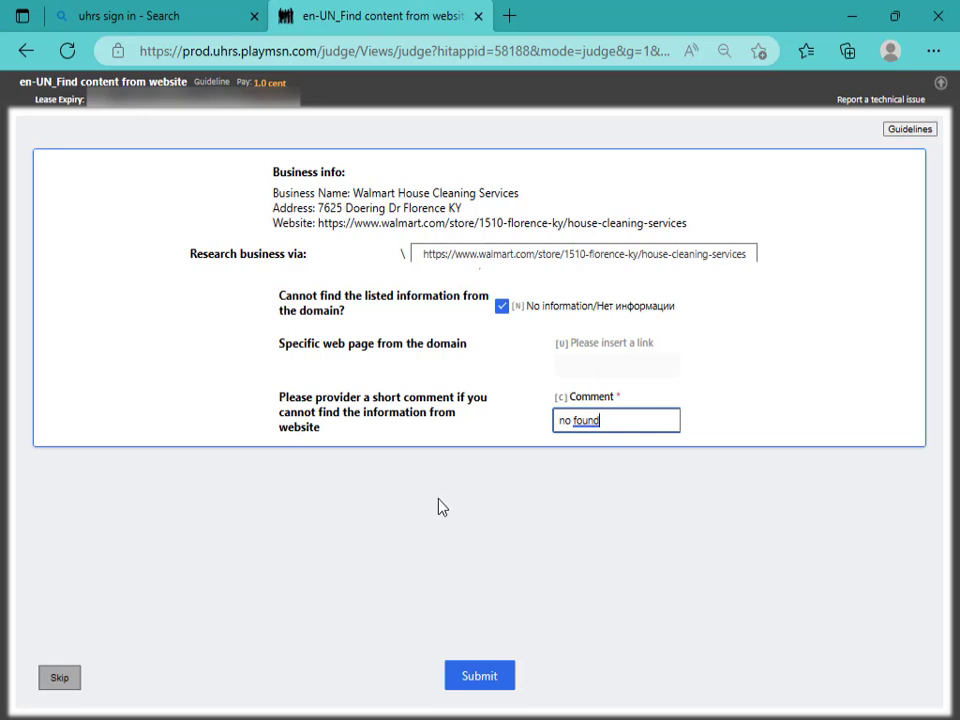
pyautogui.click(481, 680)
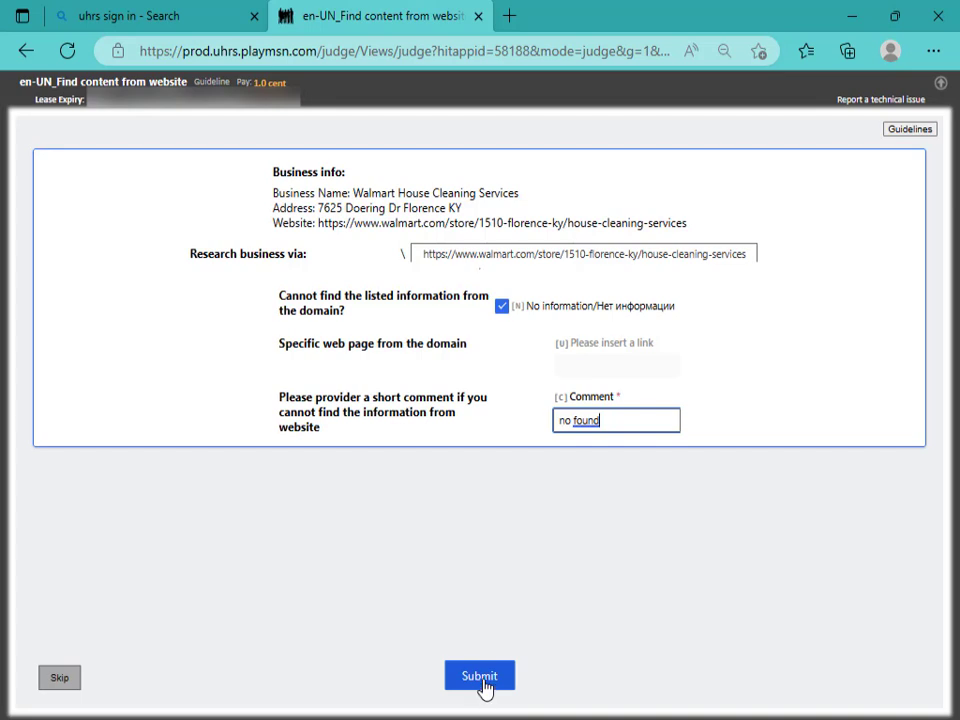
# Submit the Alpha-Lit Simcoe Muskoka listing as "No information" with the copied comment "no found"
pyautogui.click(503, 308)
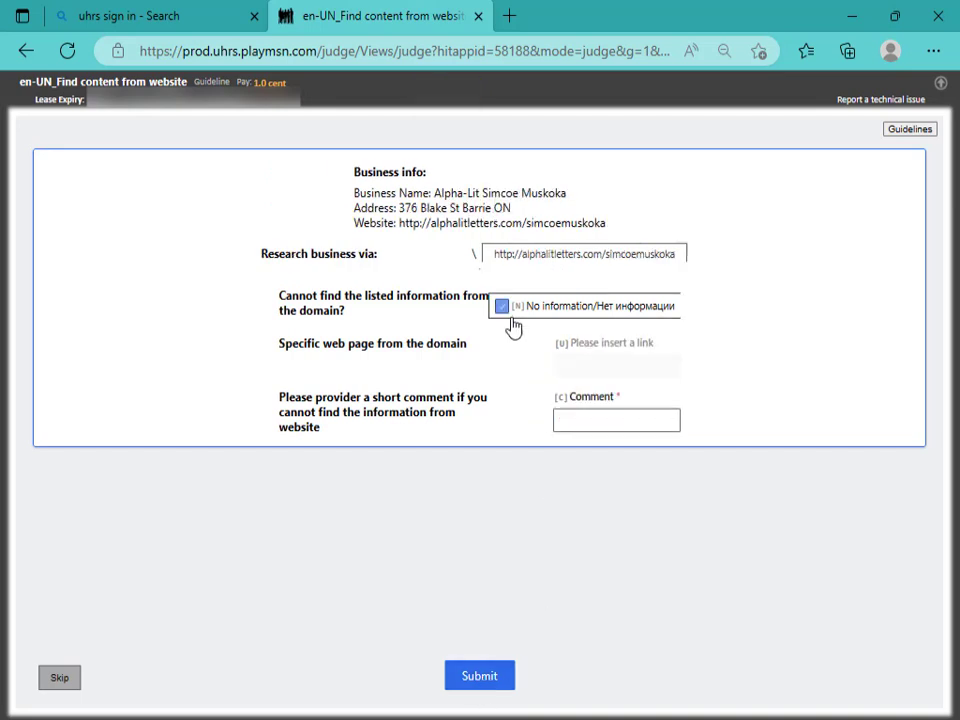
pyautogui.click(581, 418)
pyautogui.rightClick(581, 418)
pyautogui.click(634, 429)
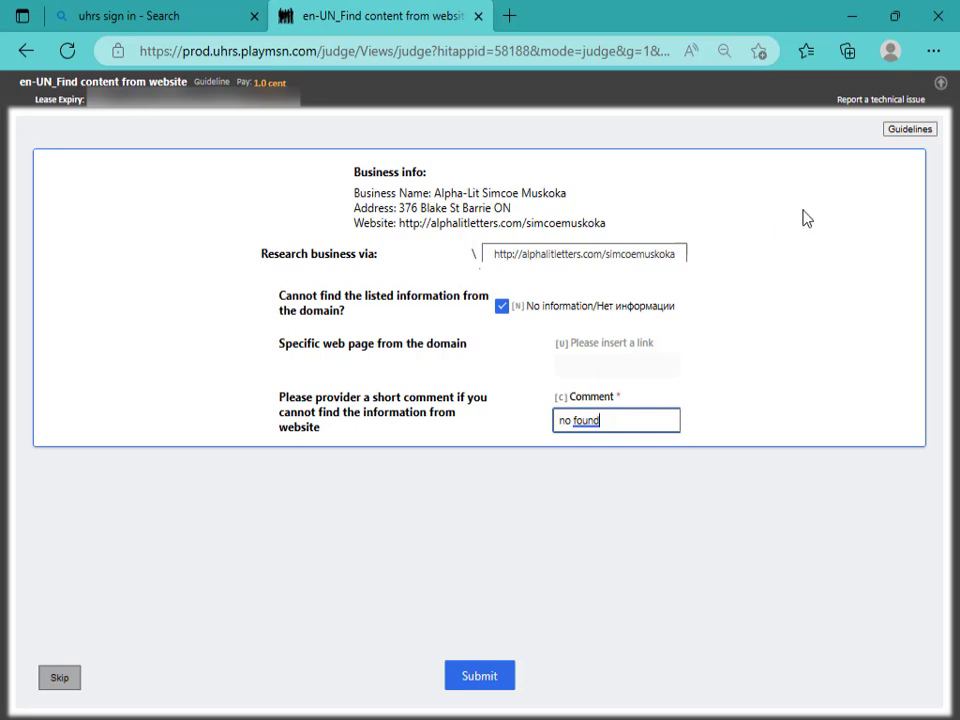
pyautogui.click(485, 677)
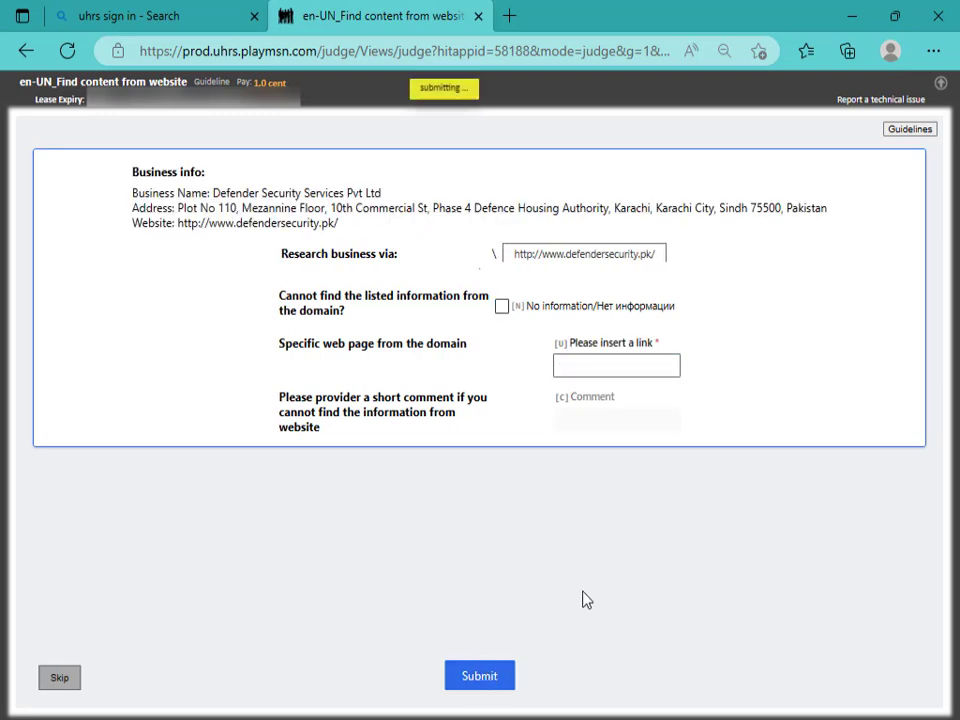
# Submit the Defender Security Services Pvt Ltd listing as "No information" with the copied comment "no found"
pyautogui.click(502, 306)
pyautogui.click(564, 416)
pyautogui.rightClick(585, 420)
pyautogui.click(600, 485)
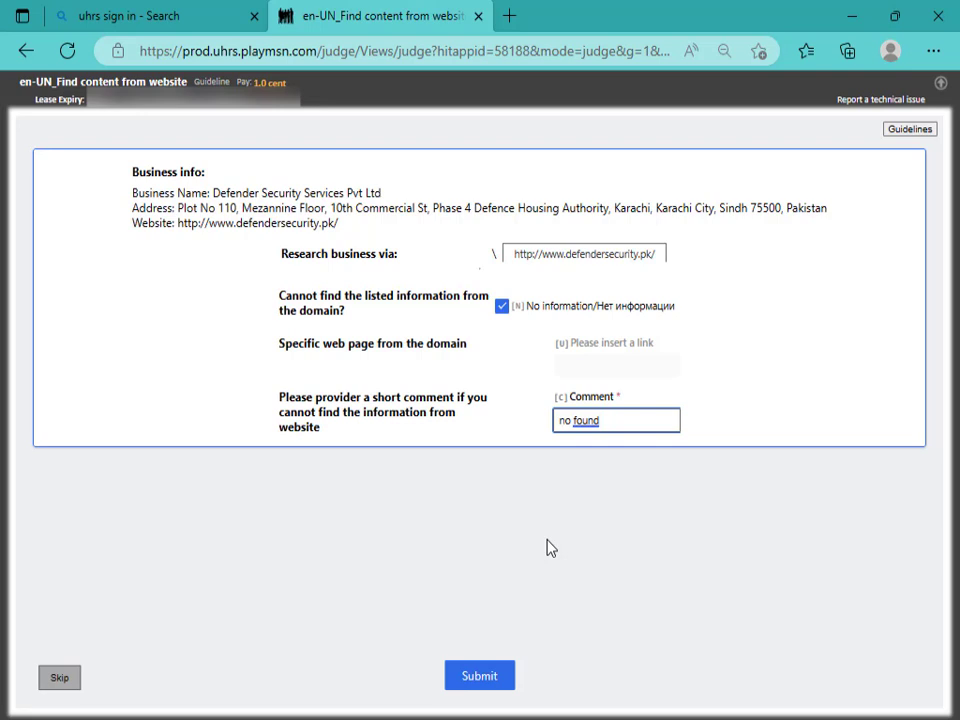
pyautogui.click(482, 680)
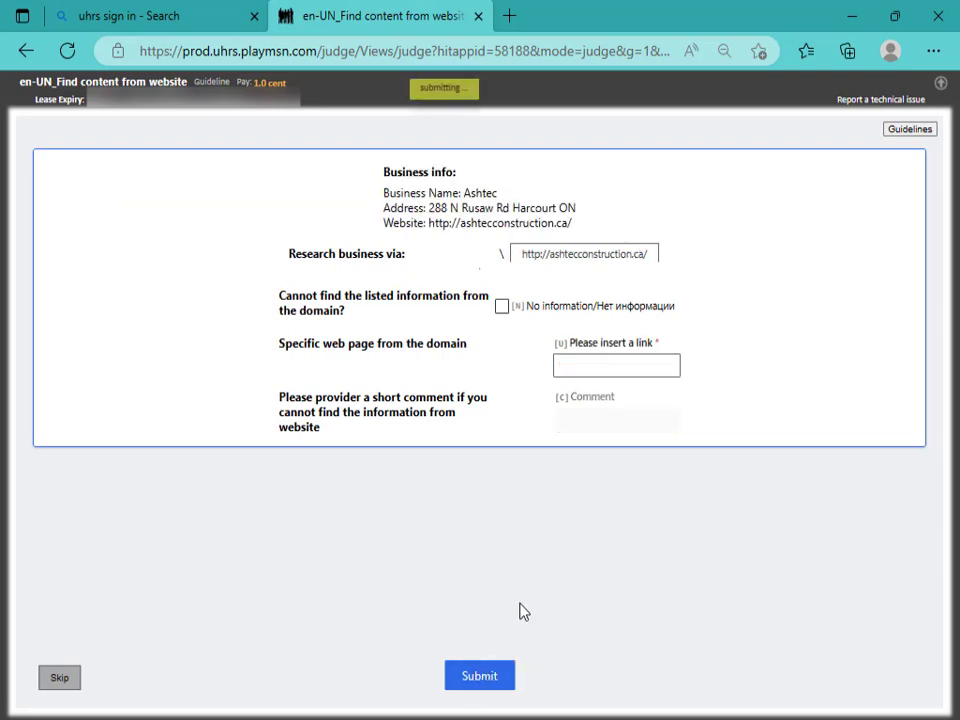
# Submit the Ashtec listing as "No information" with the copied comment "no found"
pyautogui.click(502, 306)
pyautogui.rightClick(577, 422)
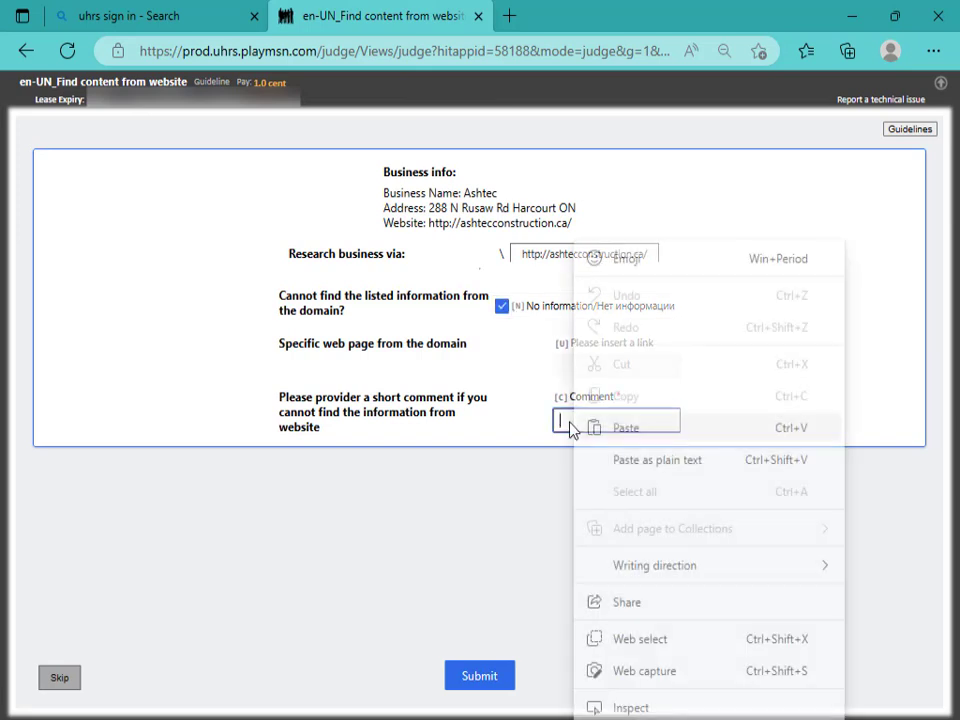
pyautogui.click(632, 424)
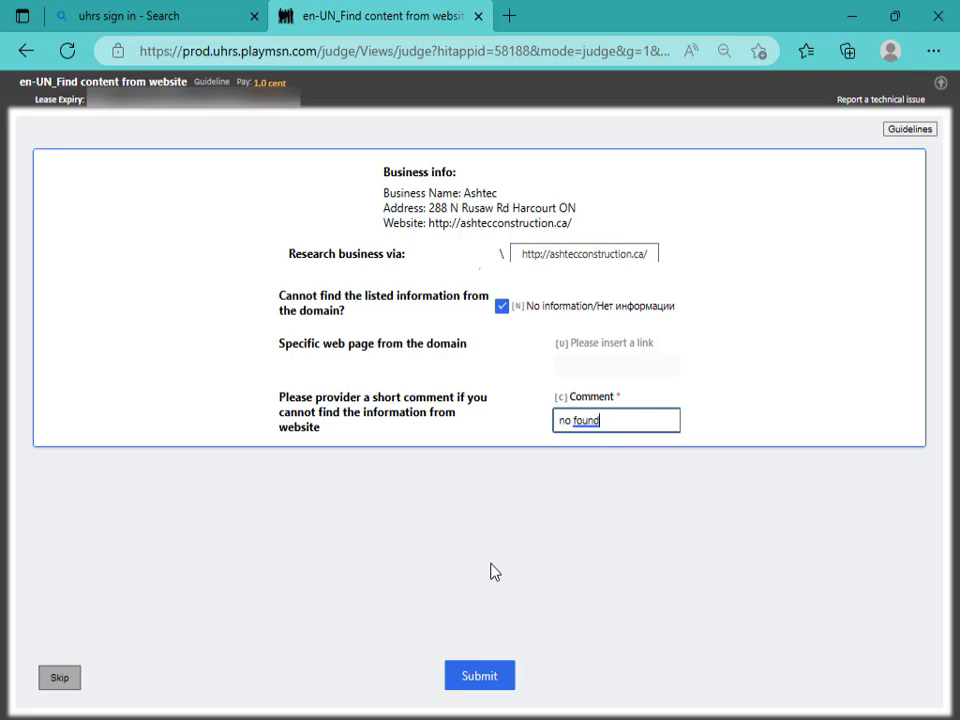
pyautogui.click(488, 678)
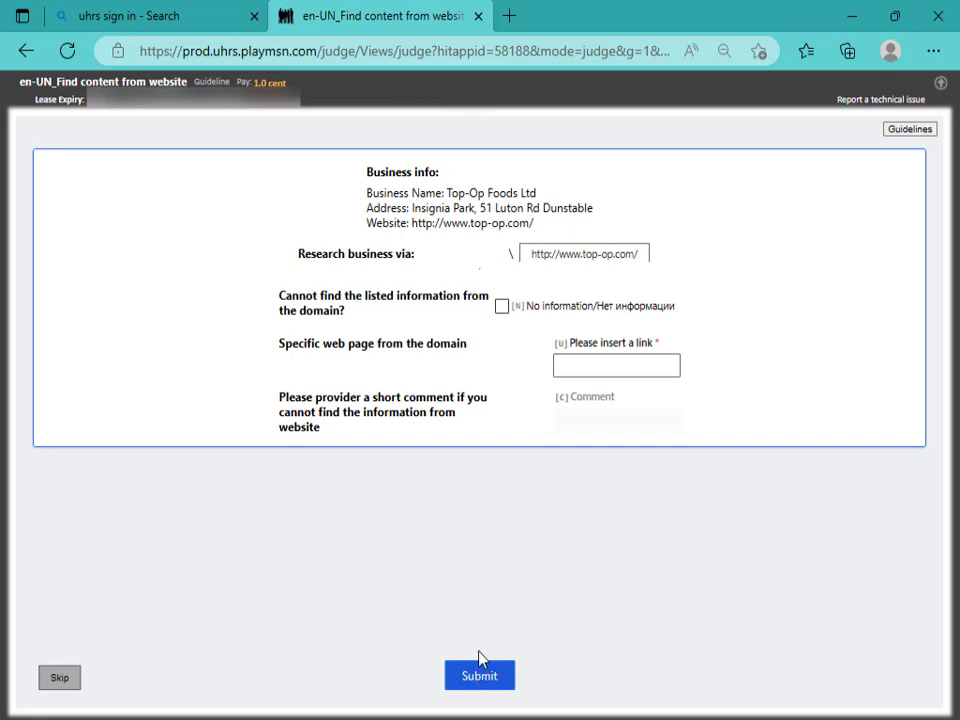
# Submit the Top-Op Foods Ltd listing as "No information" with the copied comment "no found"
pyautogui.click(502, 306)
pyautogui.click(578, 414)
pyautogui.rightClick(578, 414)
pyautogui.click(604, 441)
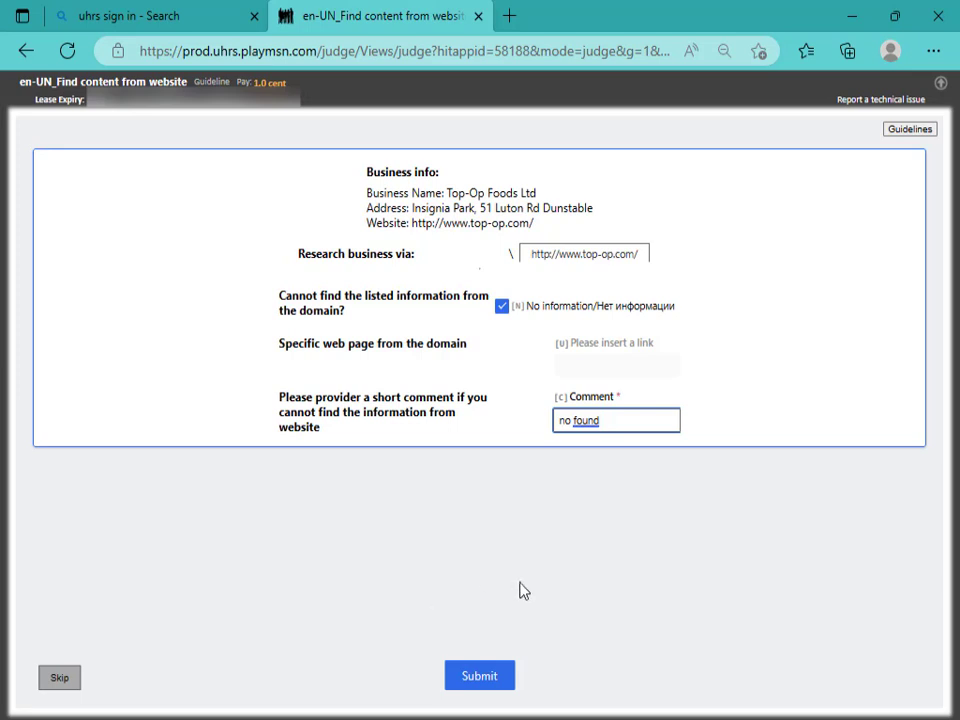
pyautogui.click(490, 676)
# Submit the Designtime listing as "No information" with the copied comment "no found"
pyautogui.press('n')
pyautogui.click(583, 419)
pyautogui.rightClick(583, 419)
pyautogui.click(606, 431)
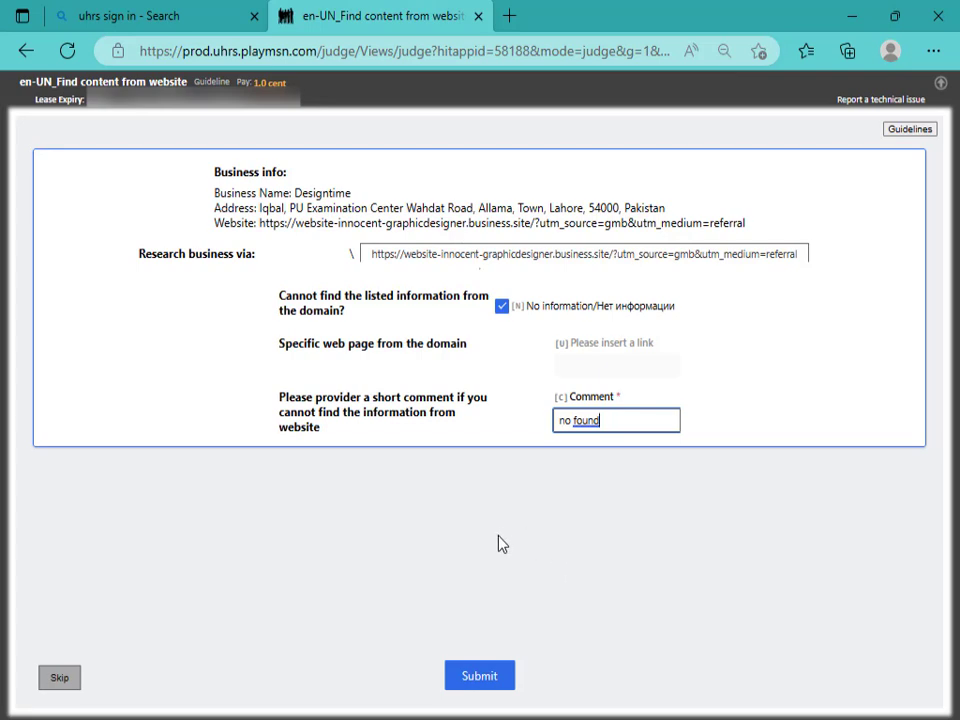
pyautogui.click(488, 680)
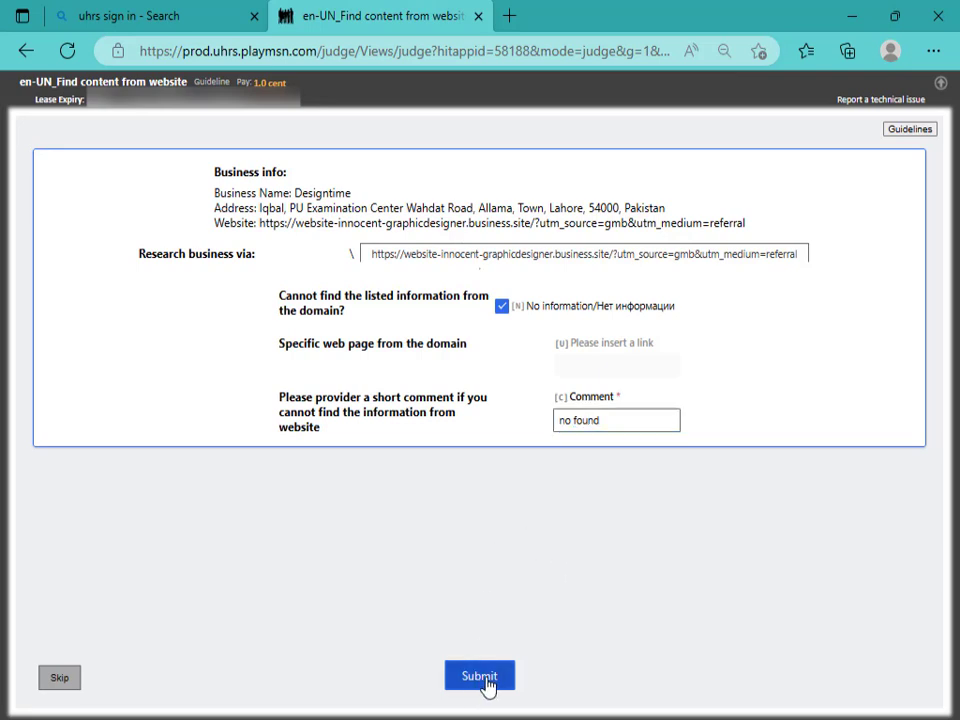
# Submit the Domino's Pizza listing as "No information" with the copied comment "no found"
pyautogui.click(502, 306)
pyautogui.rightClick(568, 424)
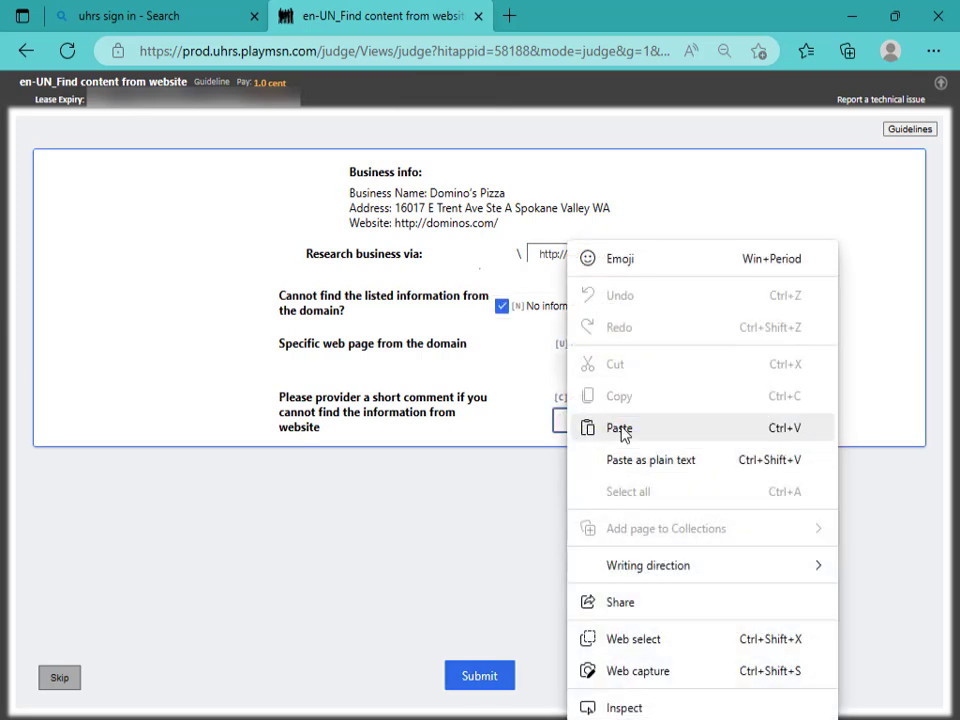
pyautogui.click(592, 428)
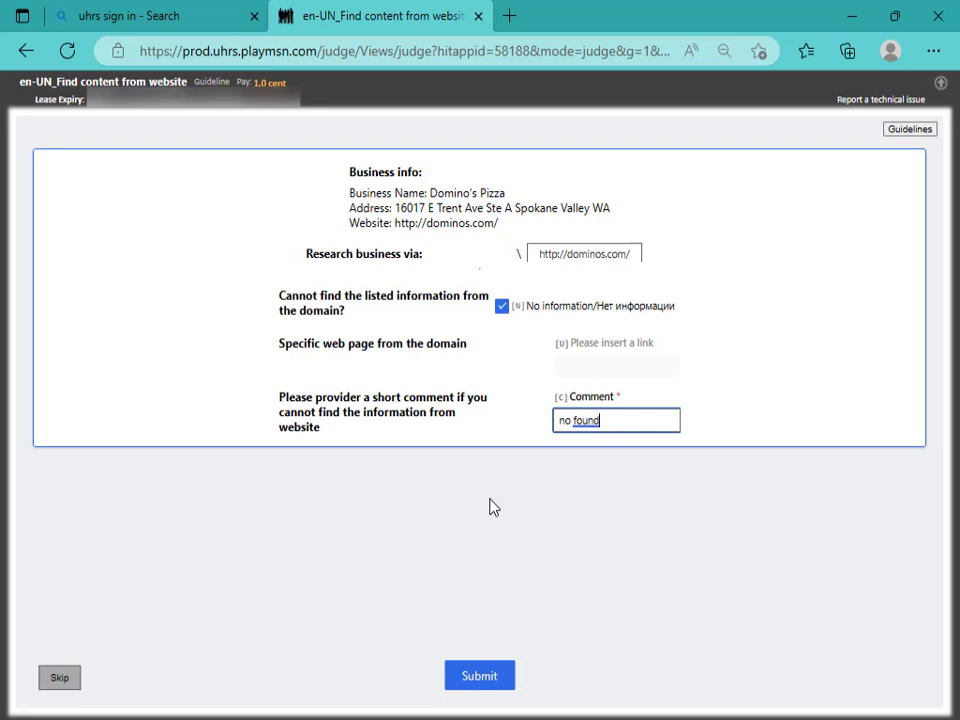
pyautogui.click(484, 684)
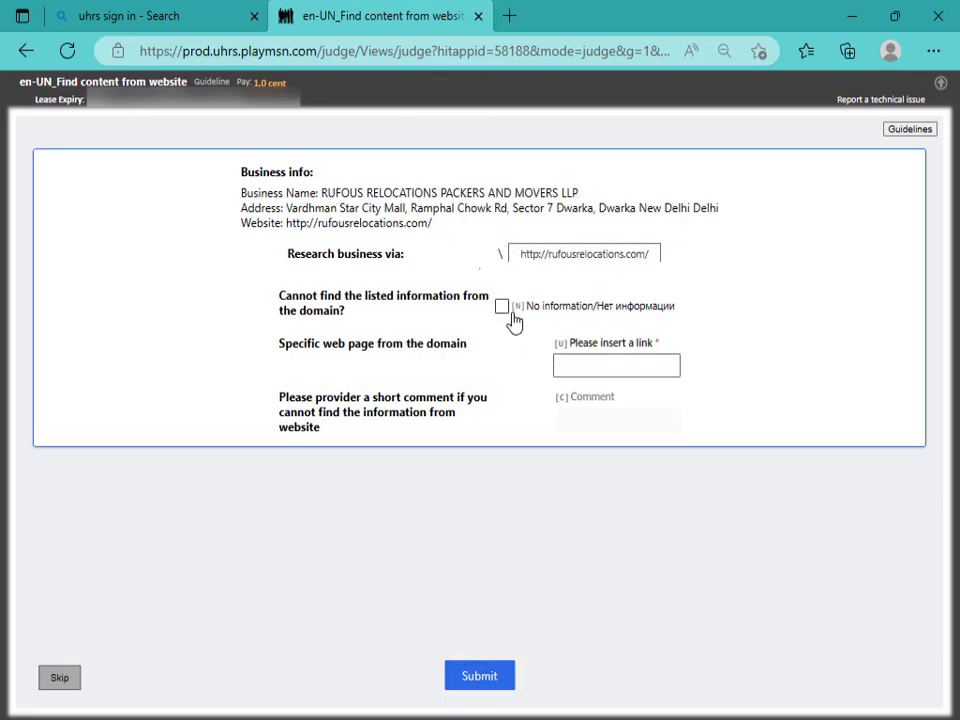
# Submit the RUFOUS RELOCATIONS PACKERS AND MOVERS LLP listing as "No information" with the copied comment "no found"
pyautogui.click(501, 306)
pyautogui.click(575, 417)
pyautogui.rightClick(578, 418)
pyautogui.click(600, 485)
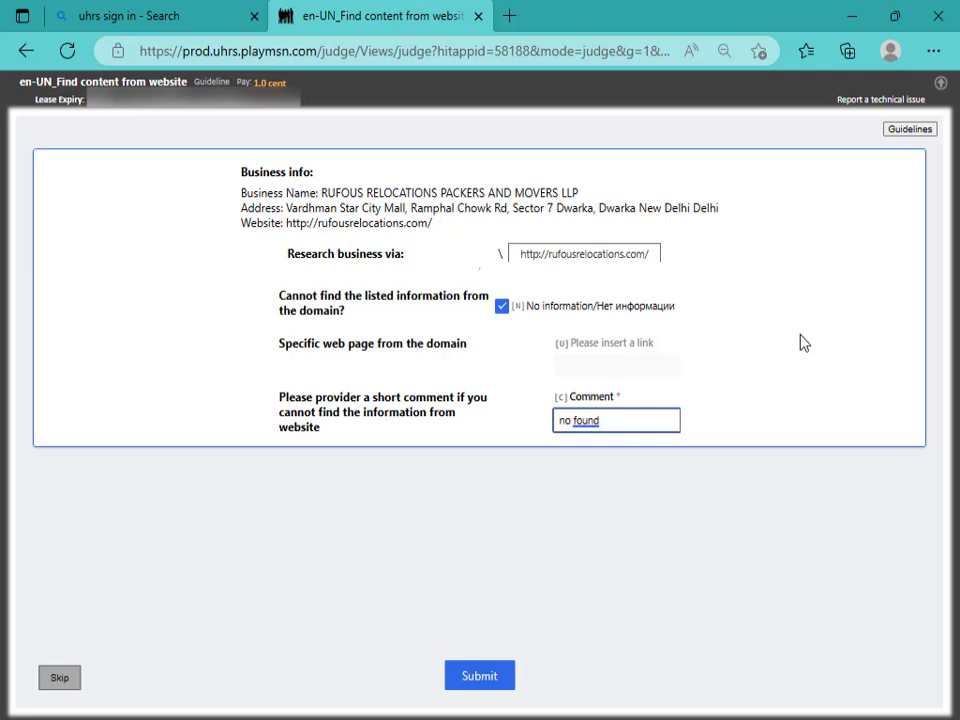
pyautogui.click(480, 677)
# Submit the Kerb Creative listing as "No information" with the copied comment "no found"
pyautogui.click(503, 309)
pyautogui.click(579, 428)
pyautogui.rightClick(579, 430)
pyautogui.click(672, 428)
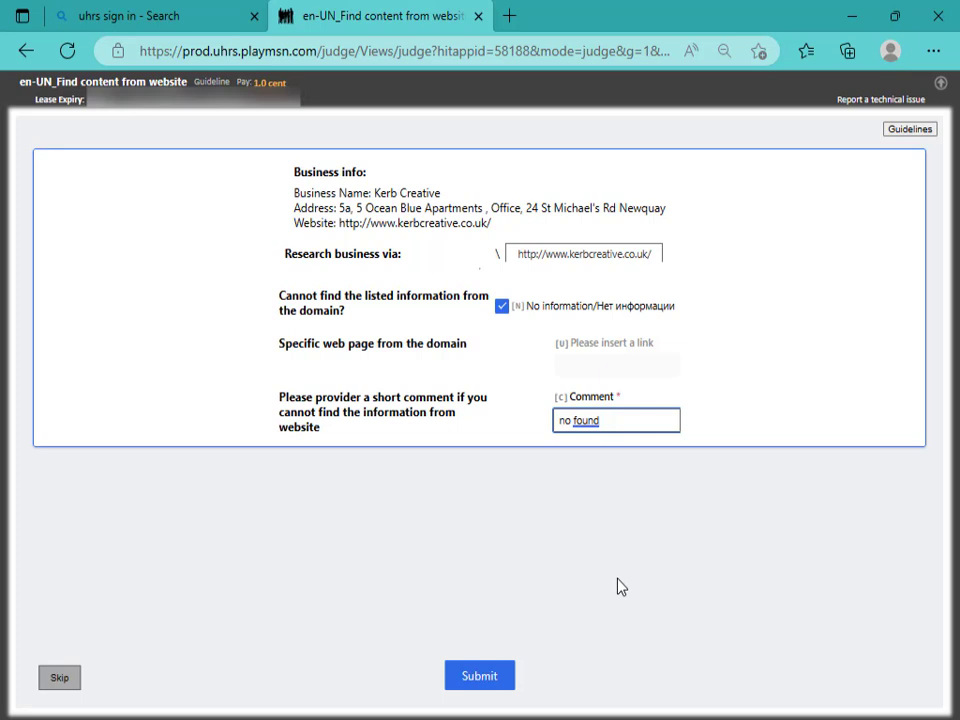
pyautogui.click(487, 683)
# Submit the Walmart House Cleaning Services listing in Winter Springs FL as "No information" with the copied comment "no found"
pyautogui.click(502, 306)
pyautogui.click(583, 421)
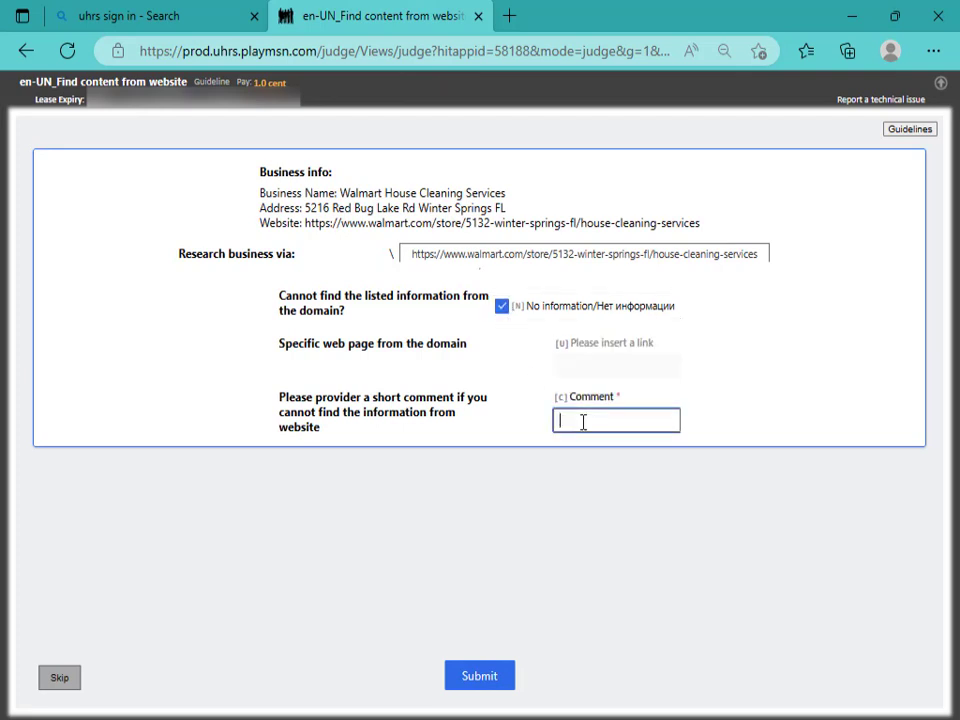
pyautogui.rightClick(584, 421)
pyautogui.click(603, 428)
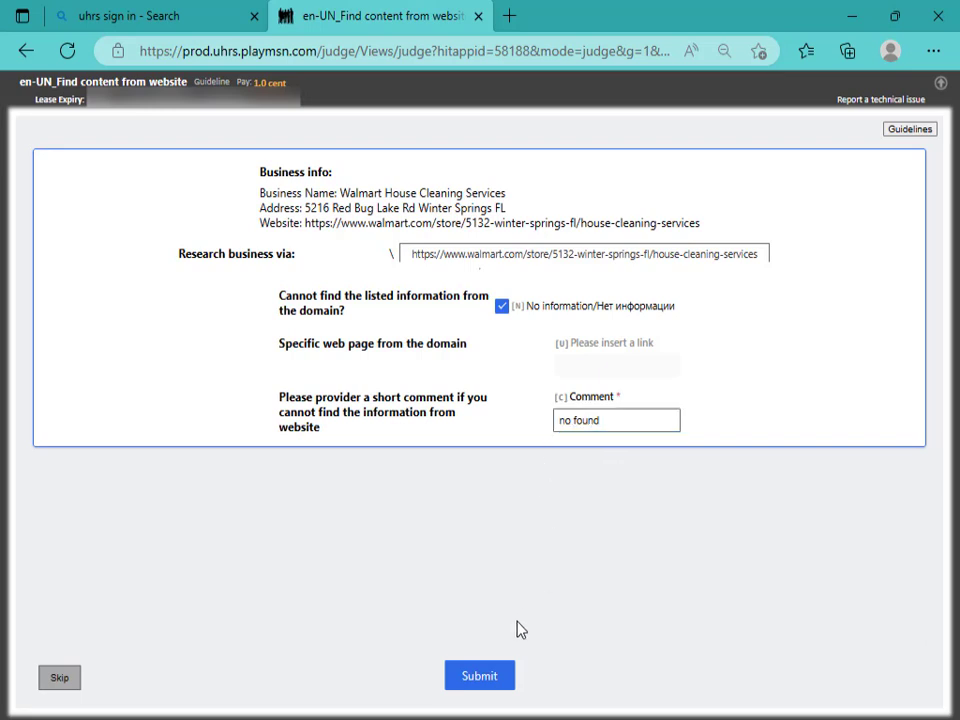
pyautogui.click(484, 686)
# Submit the Protex Chem listing as "No information" with the copied comment "no found"
pyautogui.click(501, 306)
pyautogui.rightClick(587, 428)
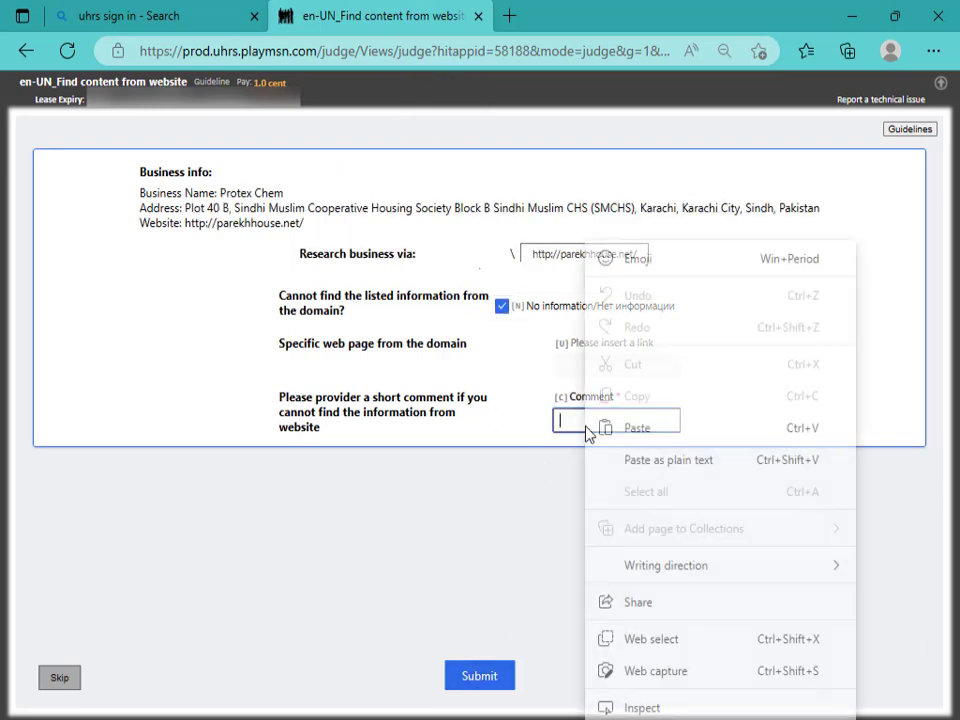
pyautogui.click(640, 427)
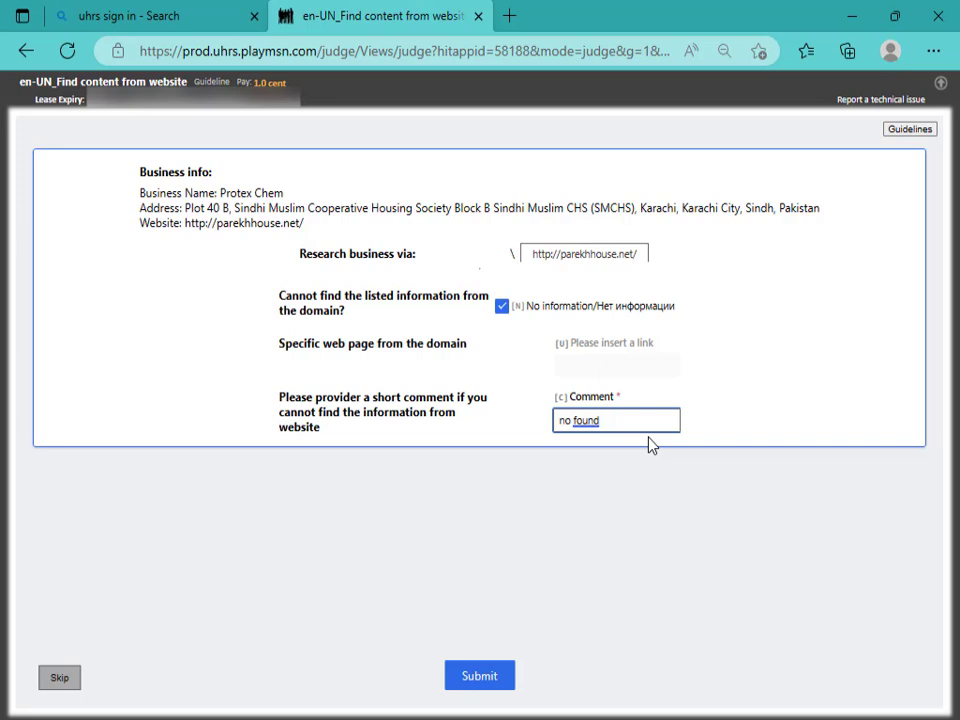
pyautogui.click(477, 676)
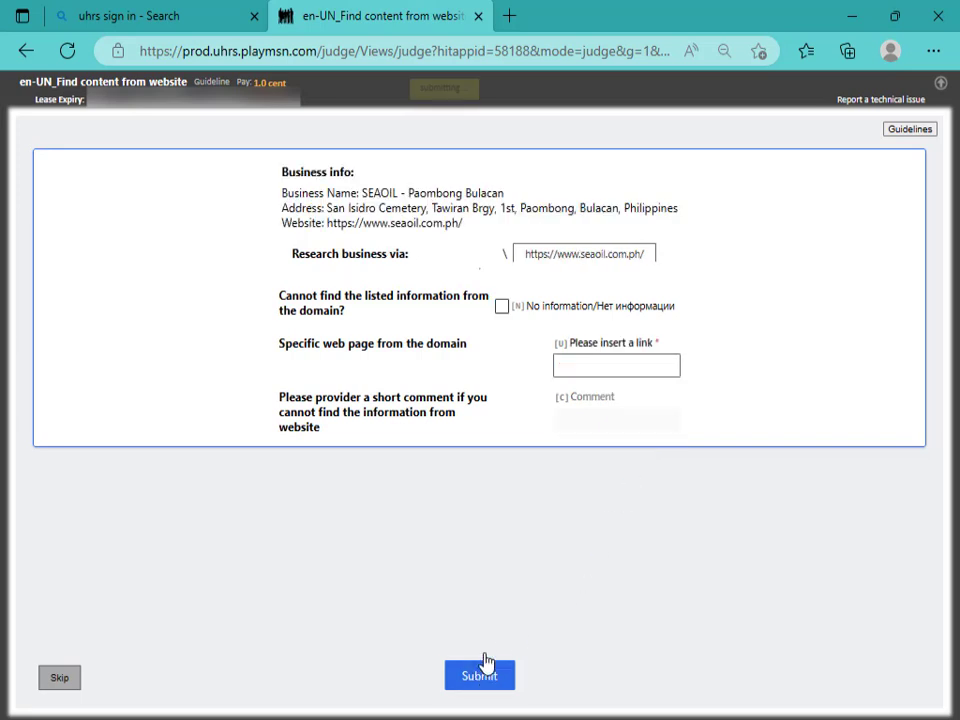
# Submit the SEAOIL - Paombong Bulacan listing as "No information" with the copied comment "no found"
pyautogui.click(502, 307)
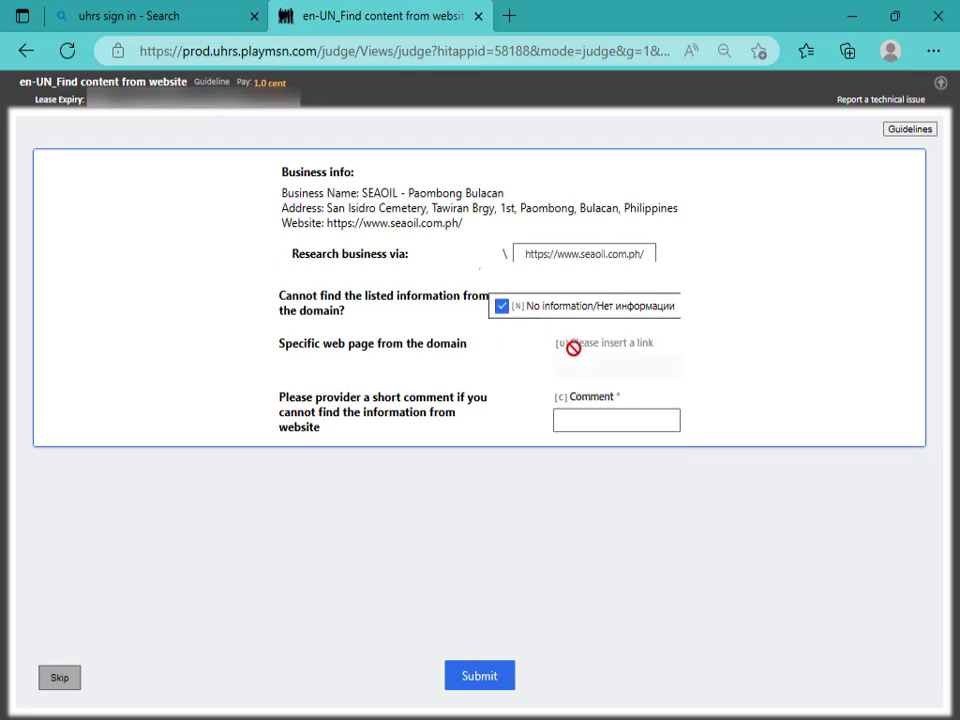
pyautogui.rightClick(580, 422)
pyautogui.click(600, 428)
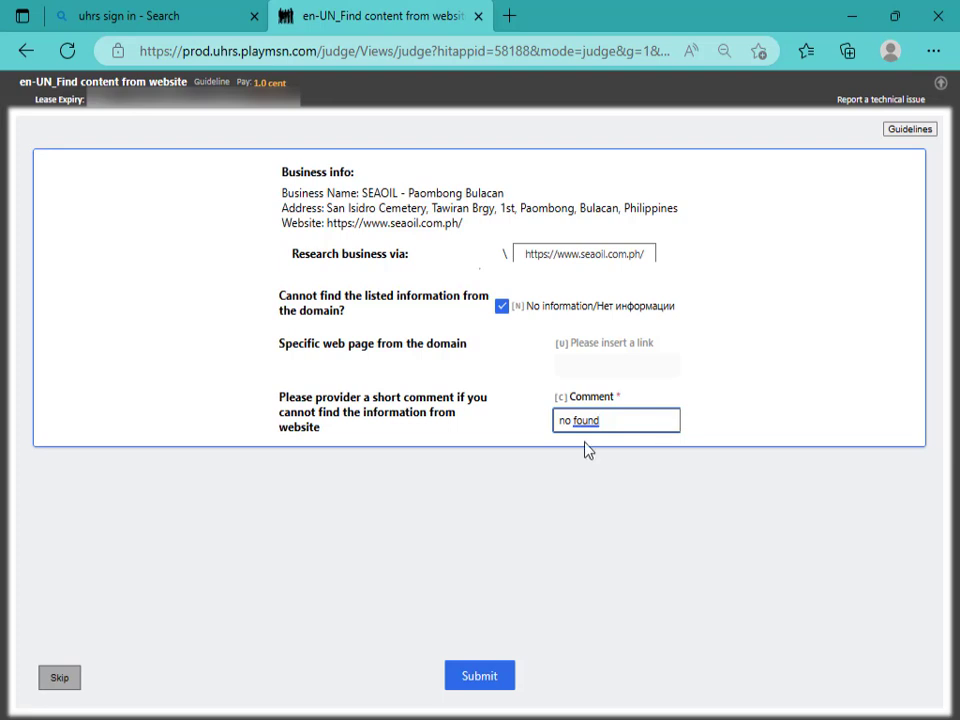
pyautogui.click(478, 679)
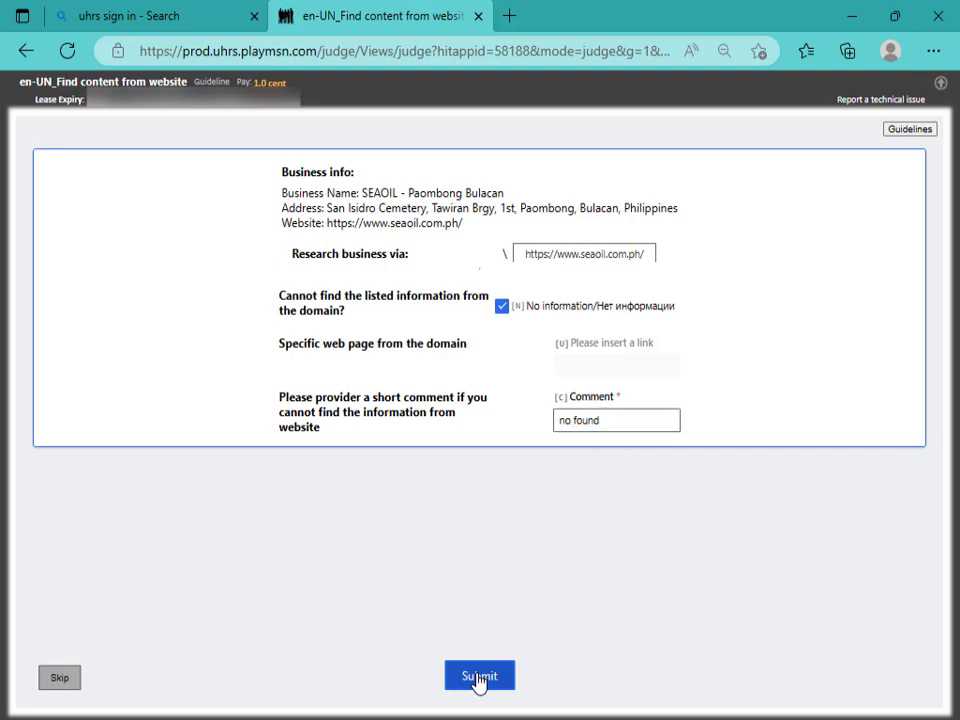
# Submit the Shahanshah Creations listing as "No information" with the copied comment "no found"
pyautogui.click(501, 309)
pyautogui.click(570, 422)
pyautogui.rightClick(570, 422)
pyautogui.click(612, 452)
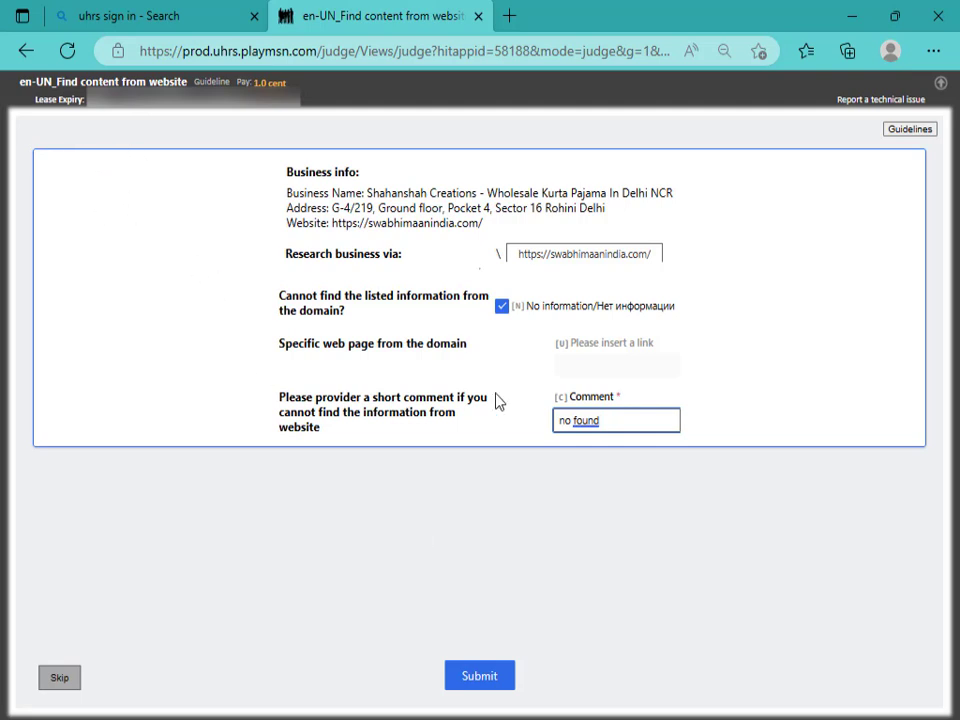
pyautogui.click(477, 680)
# Submit the ASGUARD ROOFING COMPANY listing as "No information" with the copied comment "no found"
pyautogui.click(502, 307)
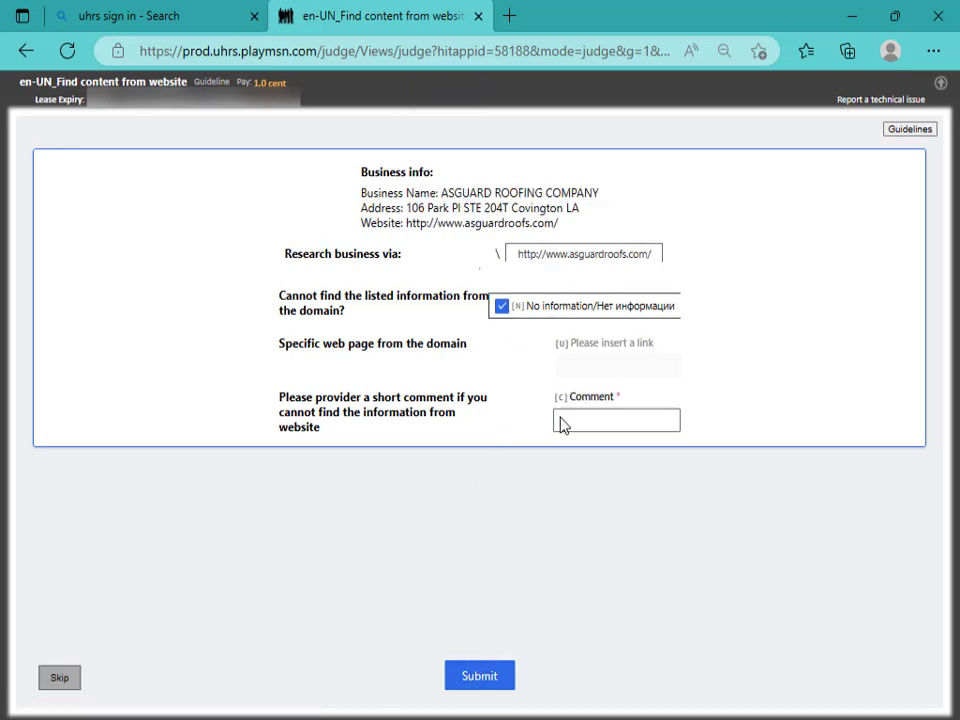
pyautogui.rightClick(584, 420)
pyautogui.click(627, 429)
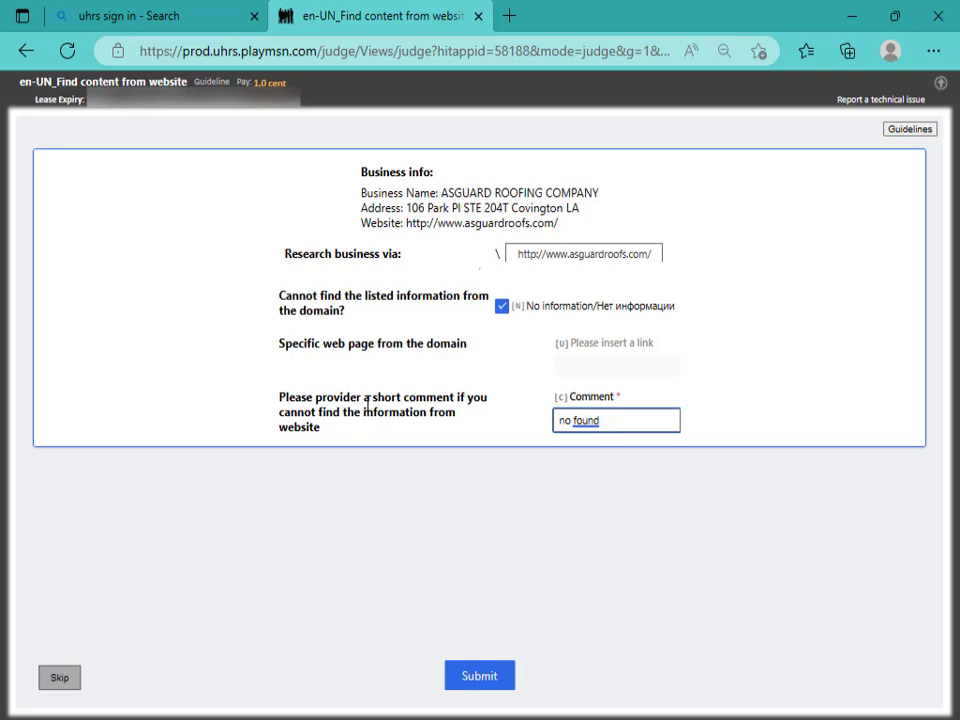
pyautogui.click(494, 684)
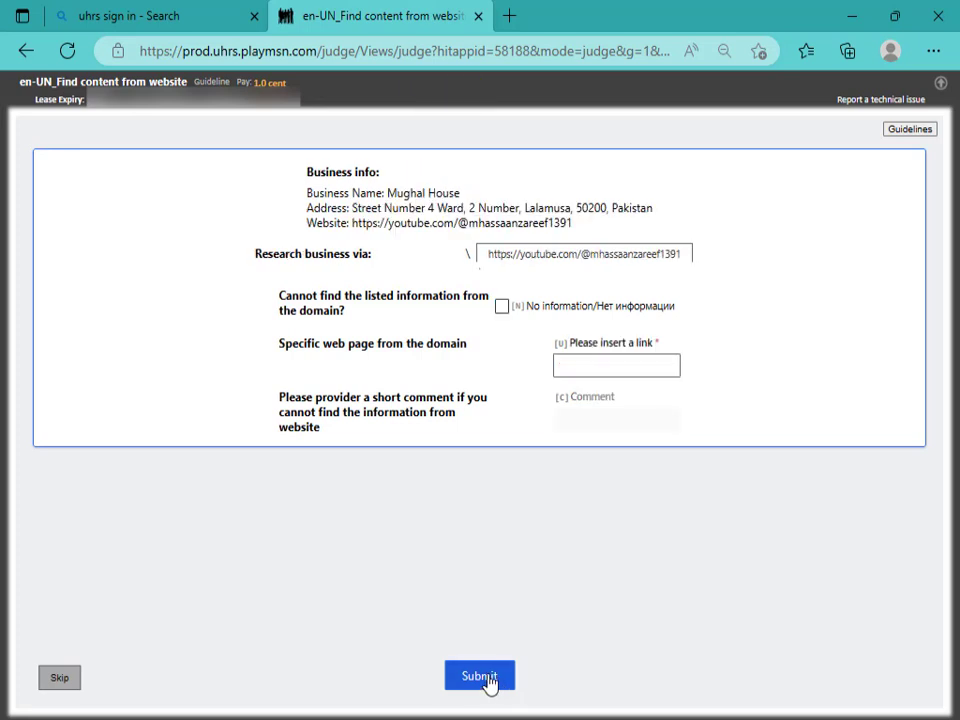
# Submit the Mughal House listing as "No information" with the copied comment "no found"
pyautogui.click(502, 307)
pyautogui.click(566, 418)
pyautogui.rightClick(562, 420)
pyautogui.click(580, 430)
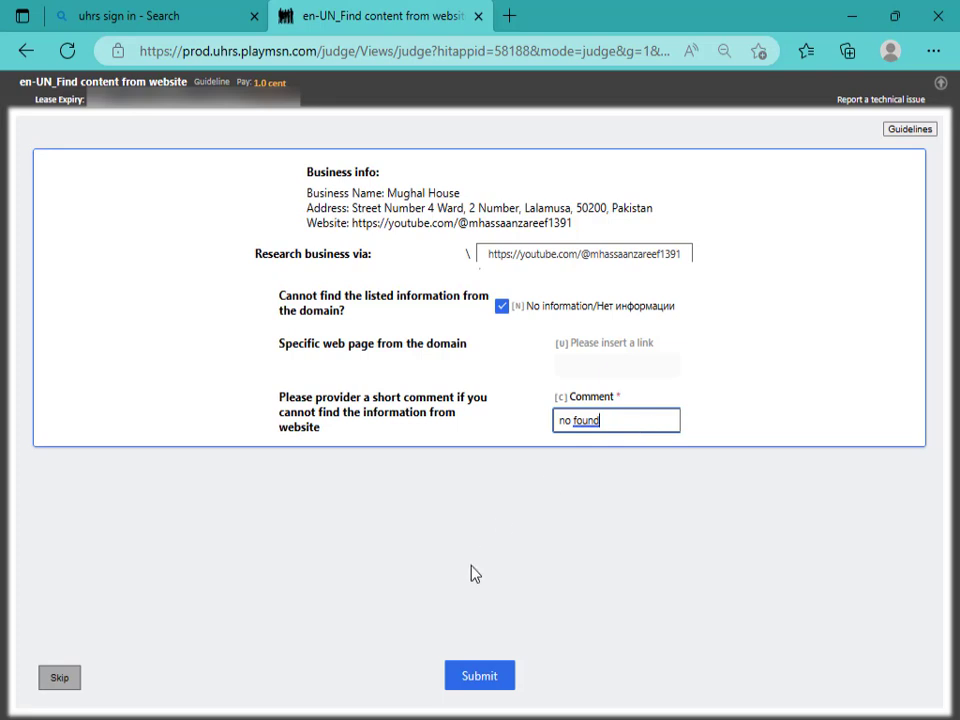
pyautogui.click(472, 683)
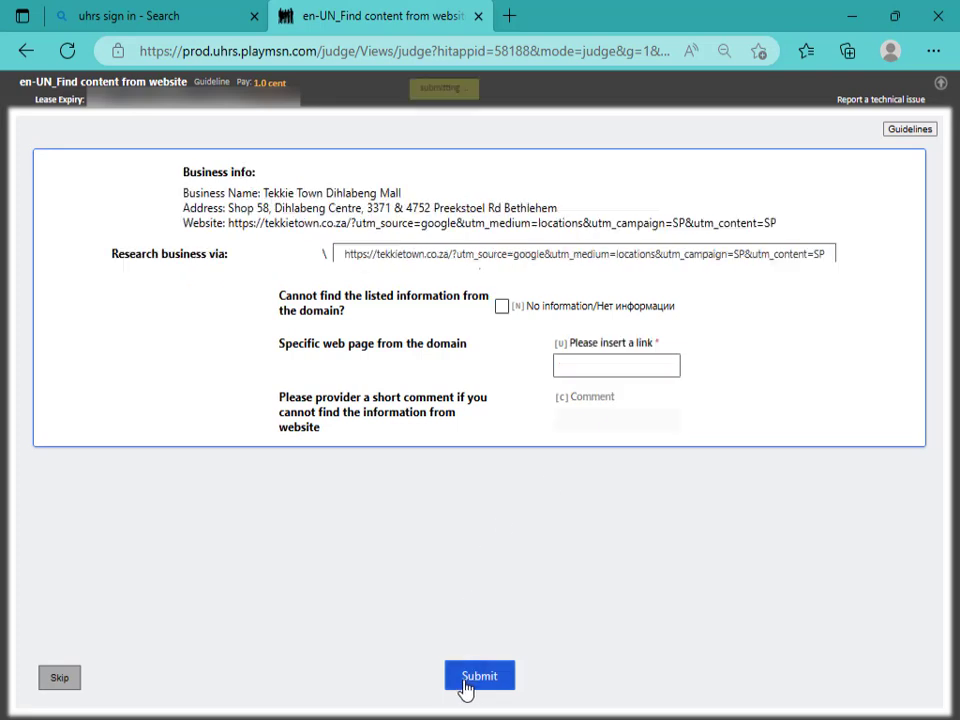
# Submit the Tekkie Town Dihlabeng Mall listing as "No information" with the copied comment "no found"
pyautogui.click(502, 306)
pyautogui.click(589, 422)
pyautogui.rightClick(575, 437)
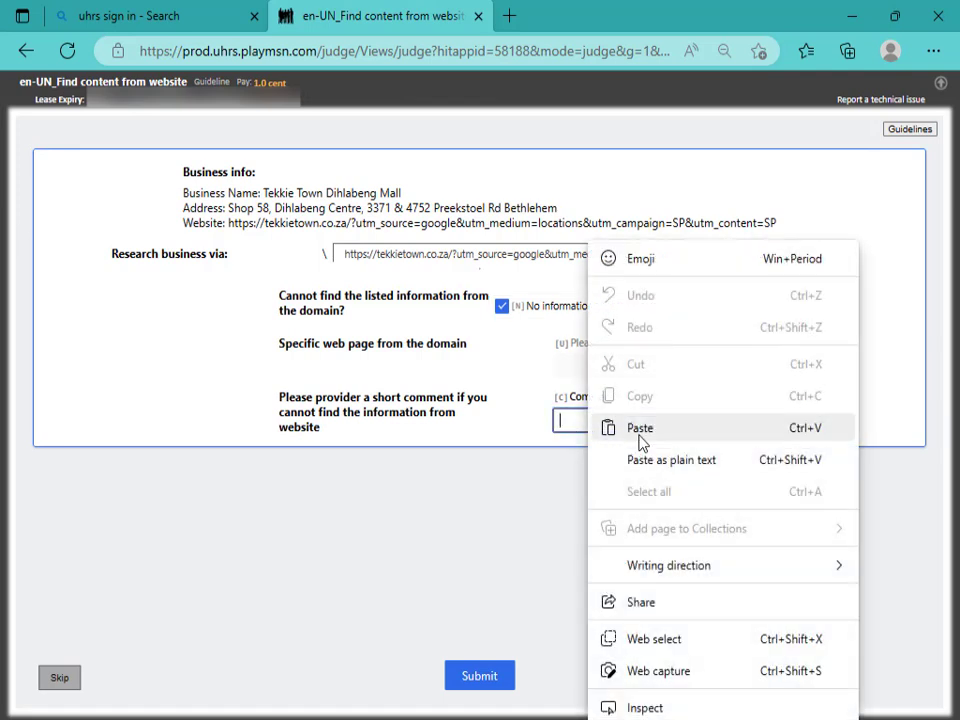
pyautogui.click(612, 437)
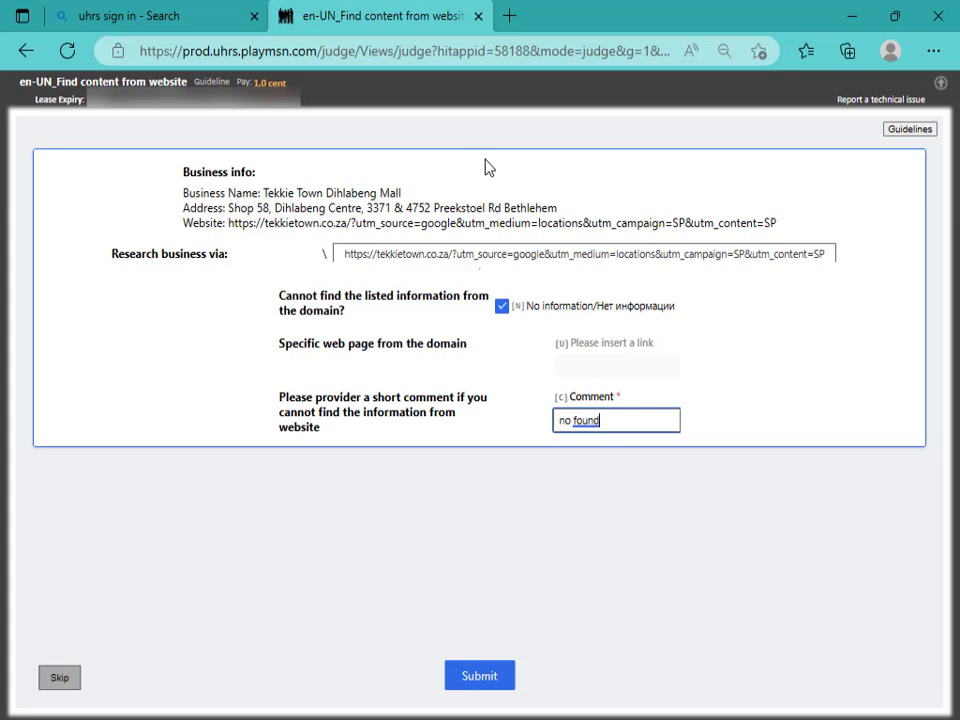
pyautogui.click(481, 680)
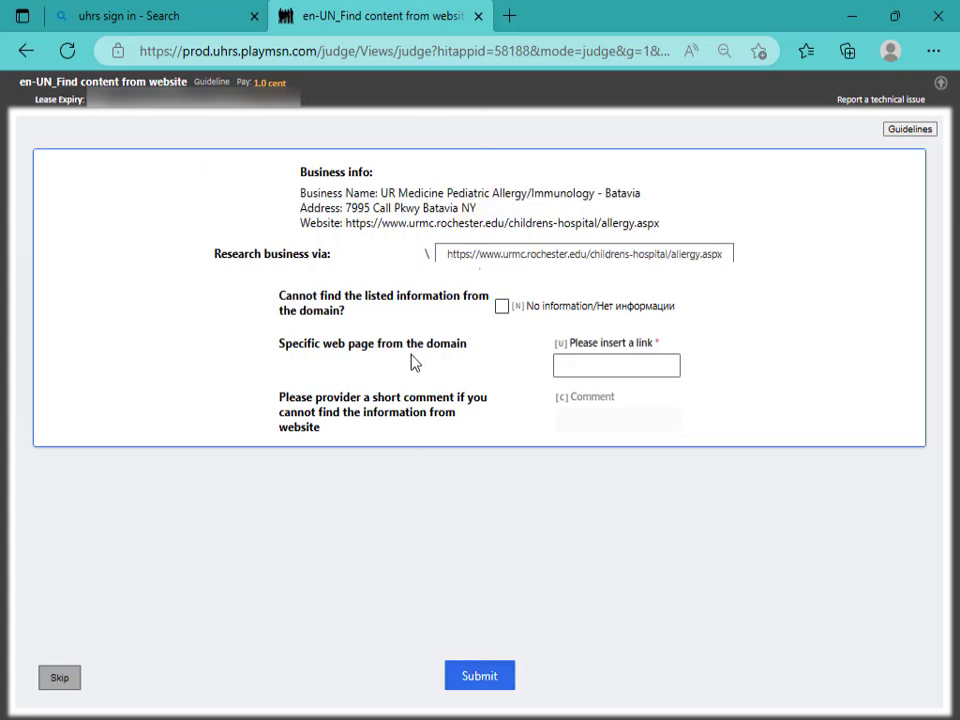
# Submit the UR Medicine Pediatric Allergy/Immunology - Batavia listing as "No information" with the copied comment "no found"
pyautogui.click(501, 310)
pyautogui.click(574, 422)
pyautogui.rightClick(578, 422)
pyautogui.click(566, 432)
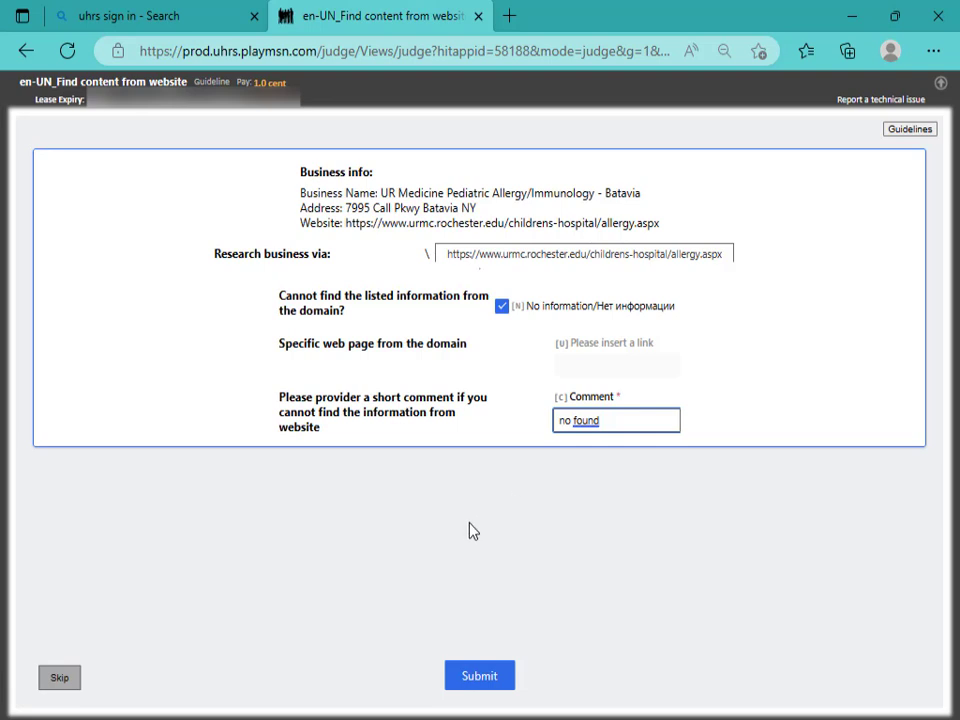
pyautogui.click(472, 682)
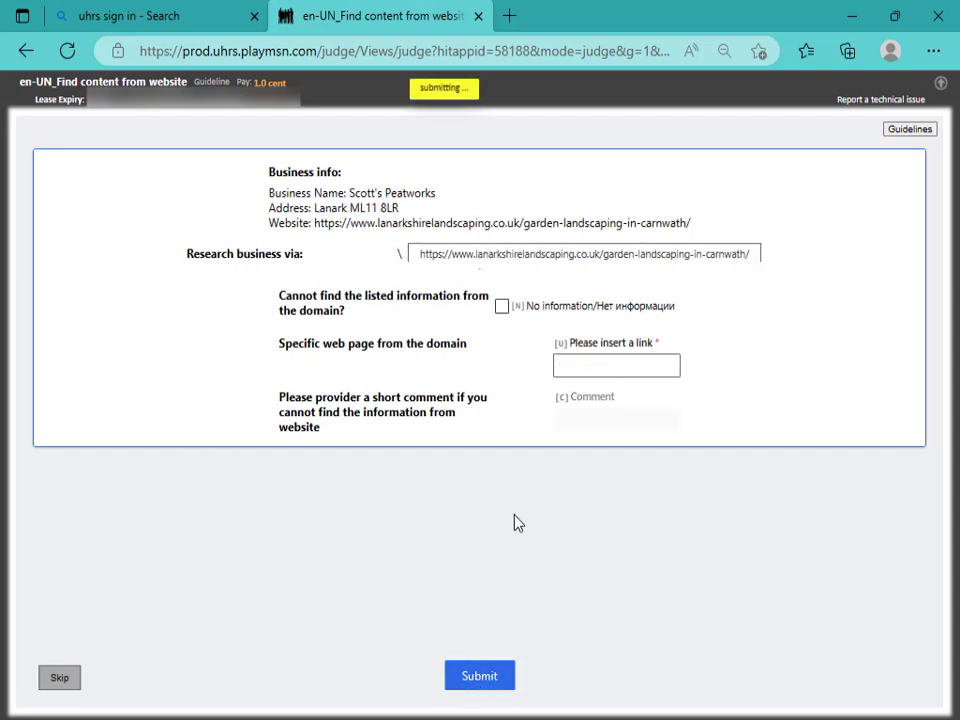
# Submit the Scott's Peatworks listing as "No information" with the copied comment "no found"
pyautogui.click(503, 307)
pyautogui.click(573, 420)
pyautogui.rightClick(573, 420)
pyautogui.click(640, 367)
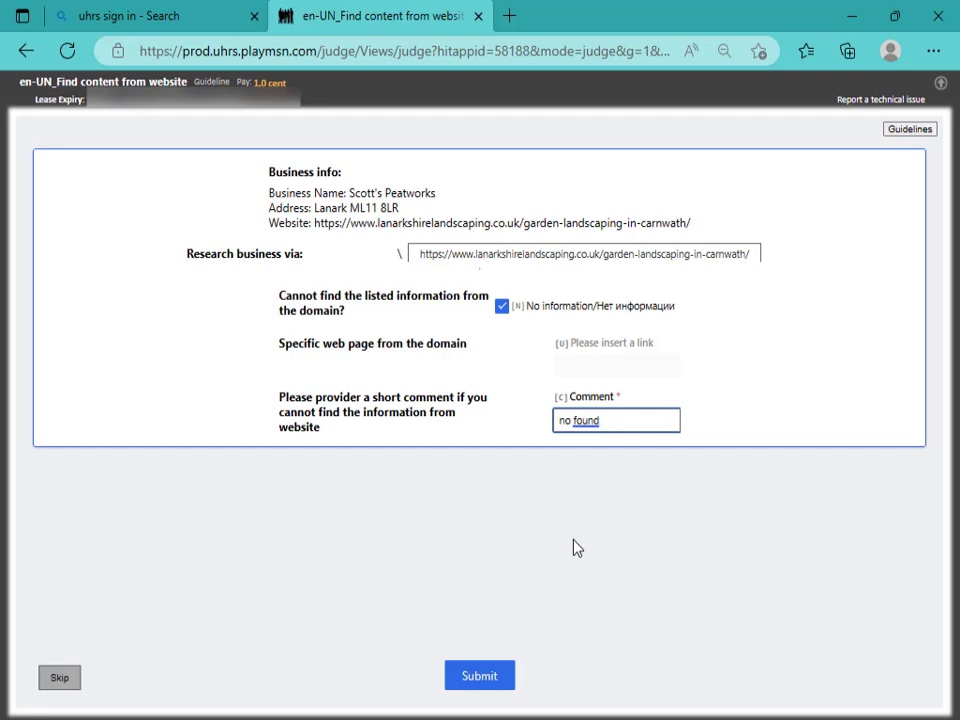
pyautogui.click(478, 680)
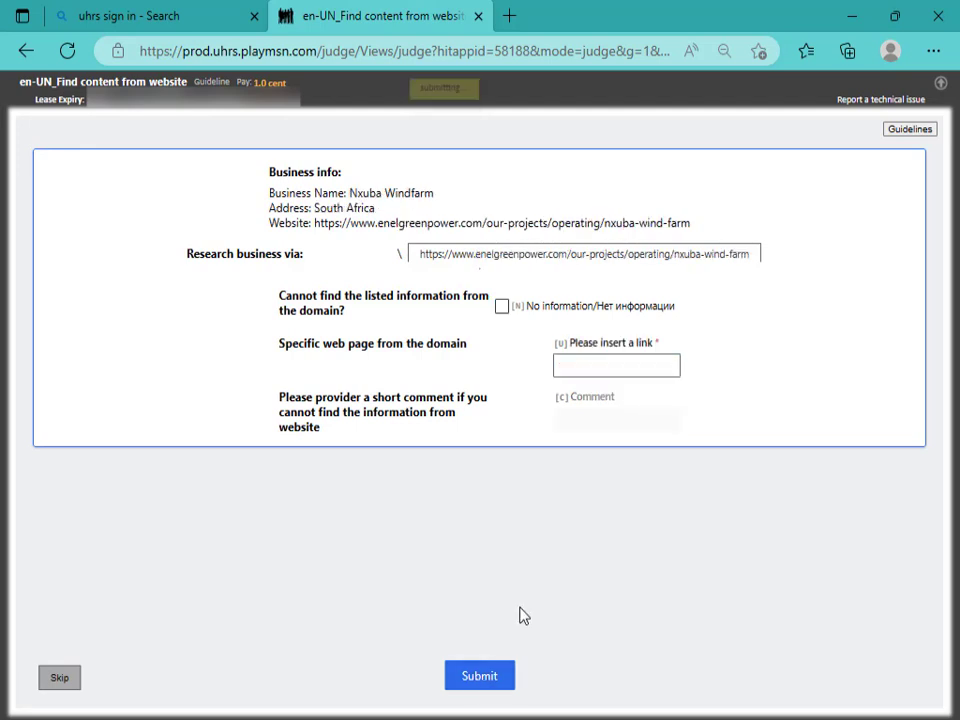
# Submit the Nxuba Windfarm listing as "No information" with the copied comment "no found"
pyautogui.click(502, 306)
pyautogui.click(577, 424)
pyautogui.rightClick(577, 424)
pyautogui.click(598, 456)
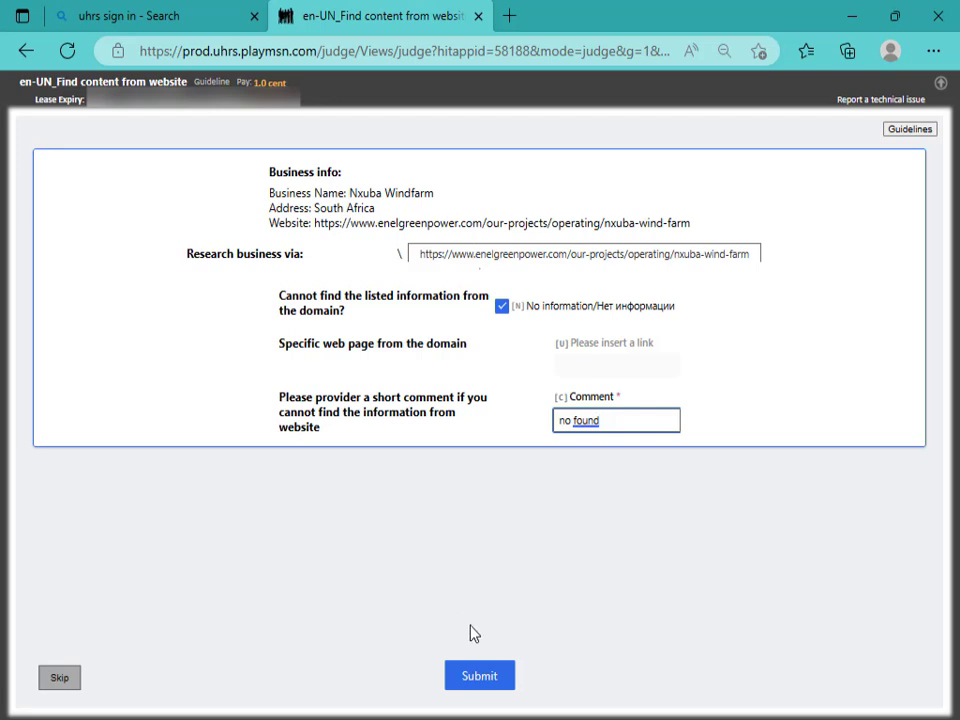
pyautogui.click(479, 686)
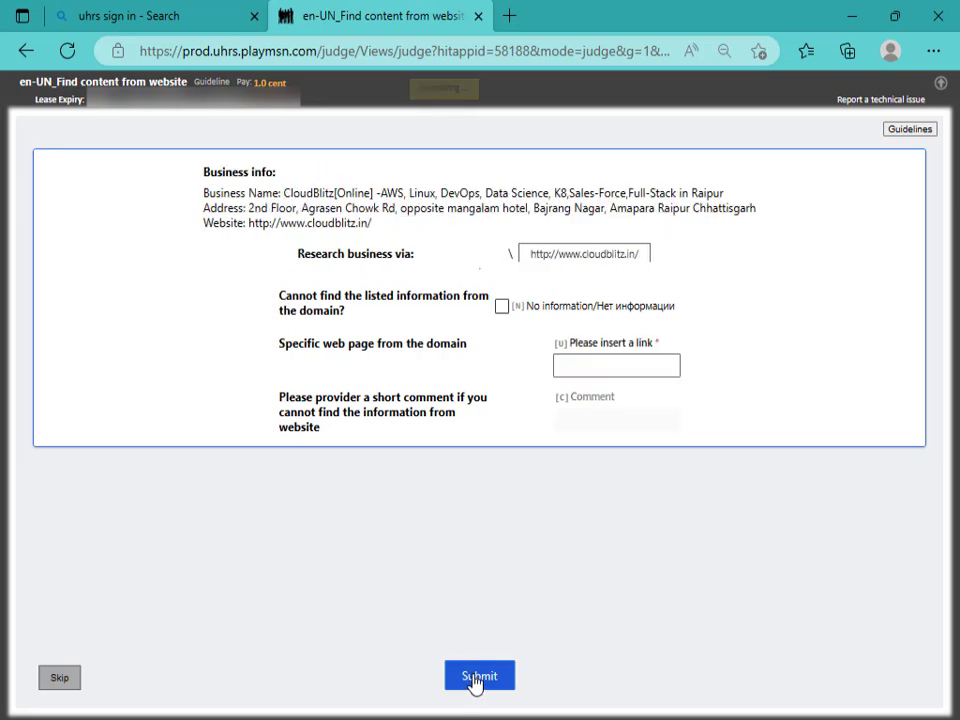
# Submit the CloudBlitz Raipur listing as "No information" with the copied comment "no found"
pyautogui.click(501, 307)
pyautogui.click(585, 432)
pyautogui.rightClick(584, 435)
pyautogui.click(605, 430)
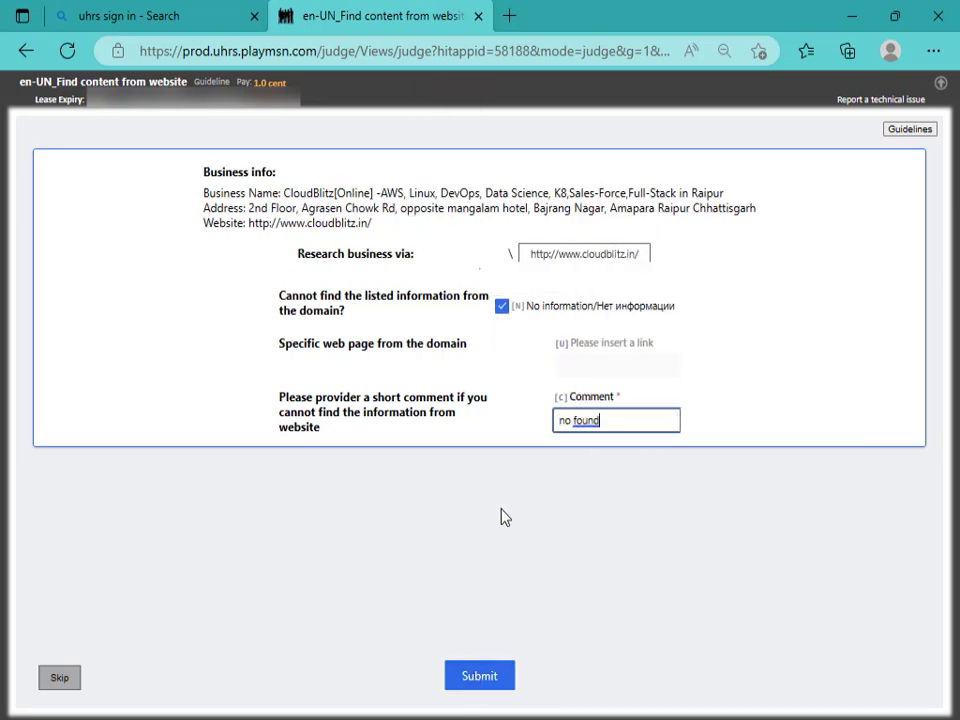
pyautogui.click(482, 679)
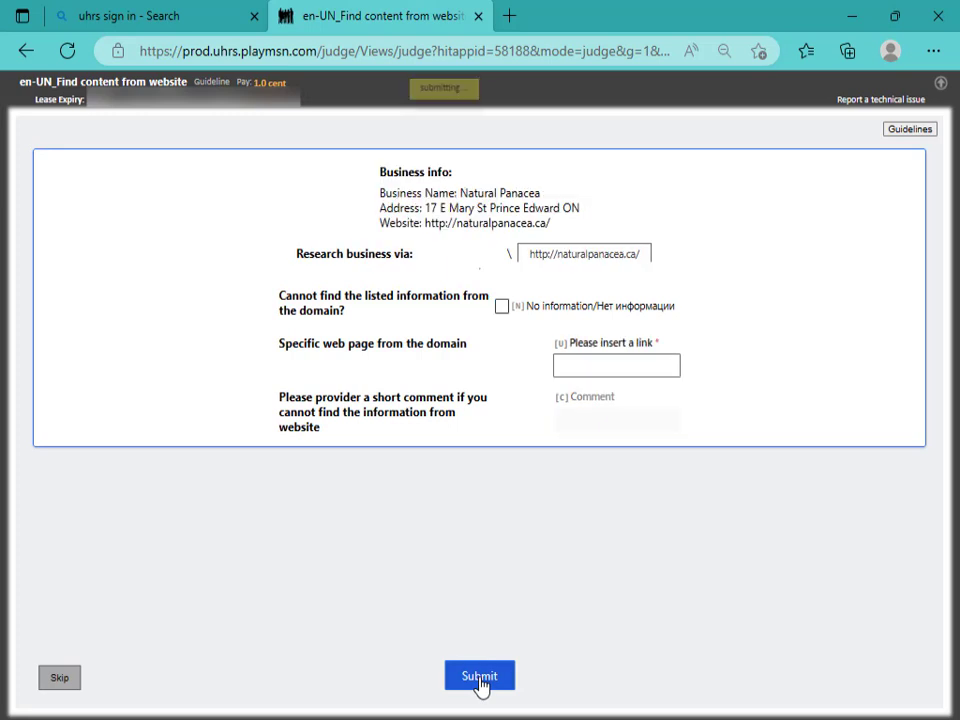
# Submit the Natural Panacea listing as "No information" with the copied comment "no found"
pyautogui.click(502, 311)
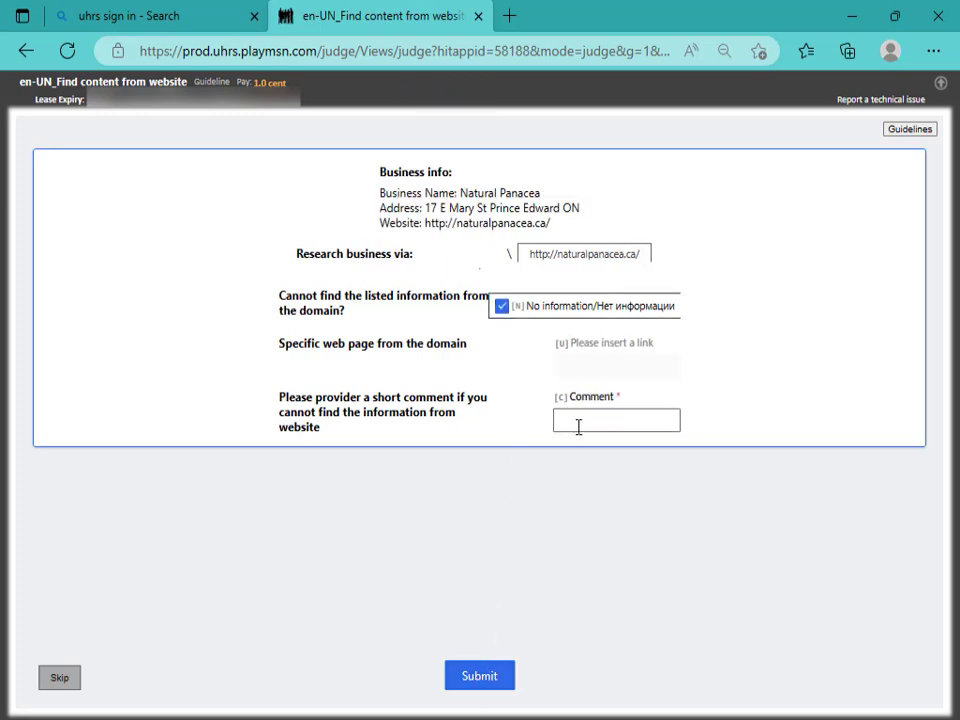
pyautogui.rightClick(579, 424)
pyautogui.click(630, 428)
pyautogui.moveTo(453, 718)
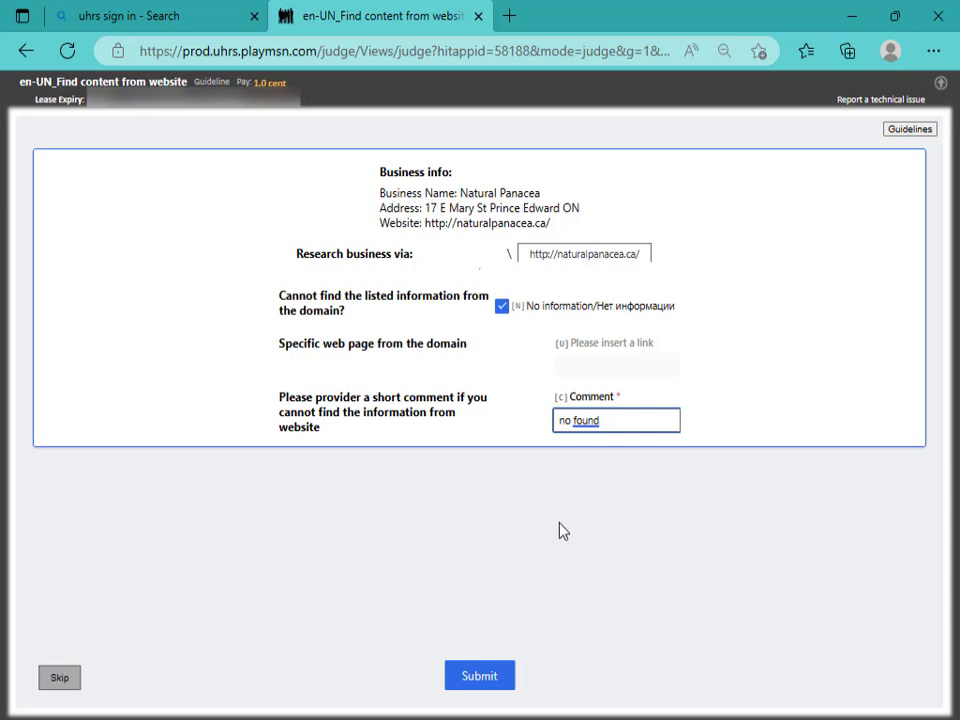
pyautogui.click(480, 677)
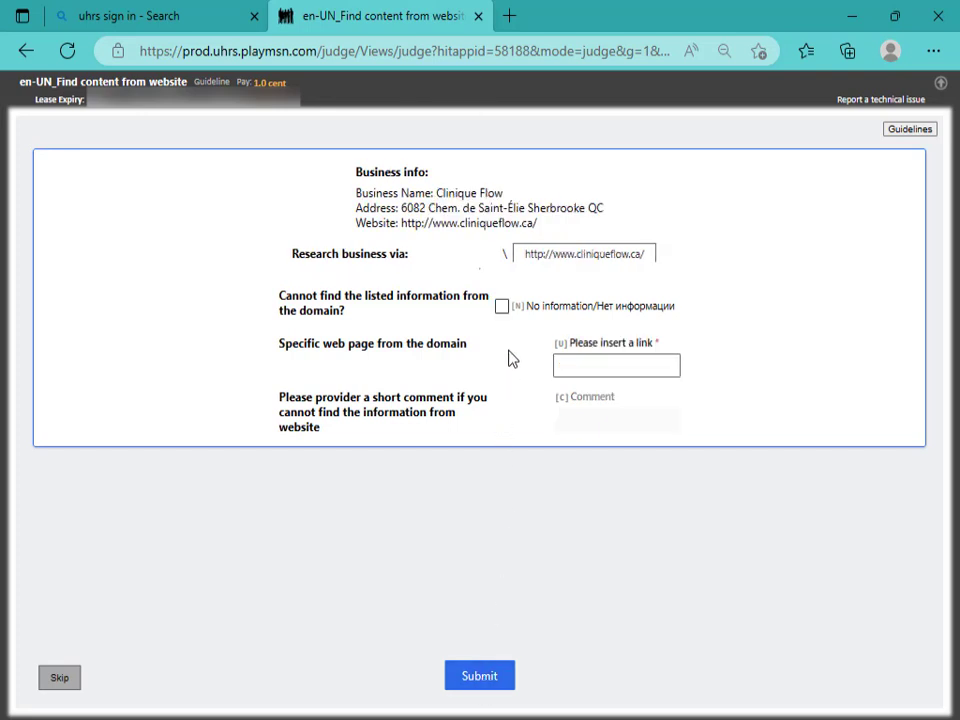
# Submit the Clinique Flow listing as "No information" with the copied comment "no found"
pyautogui.click(502, 306)
pyautogui.rightClick(592, 425)
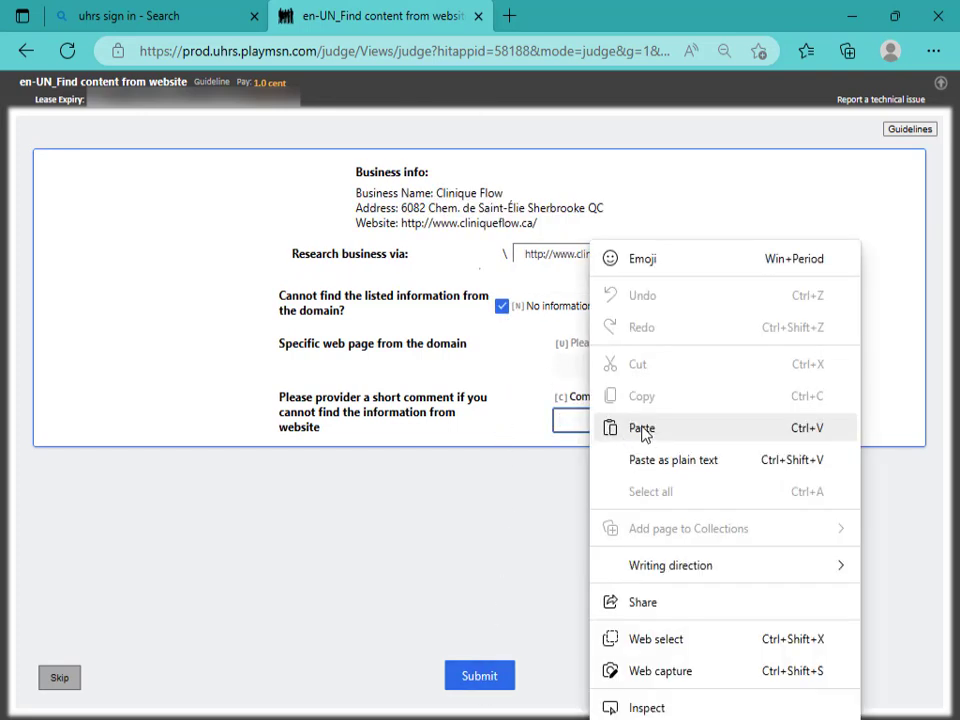
pyautogui.click(615, 429)
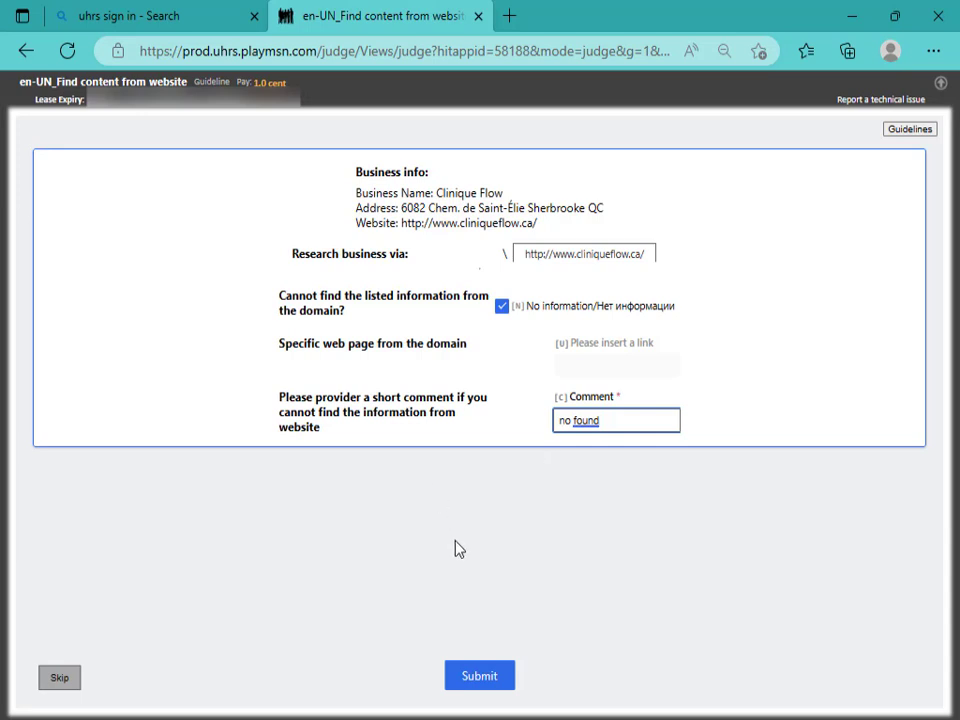
pyautogui.click(480, 684)
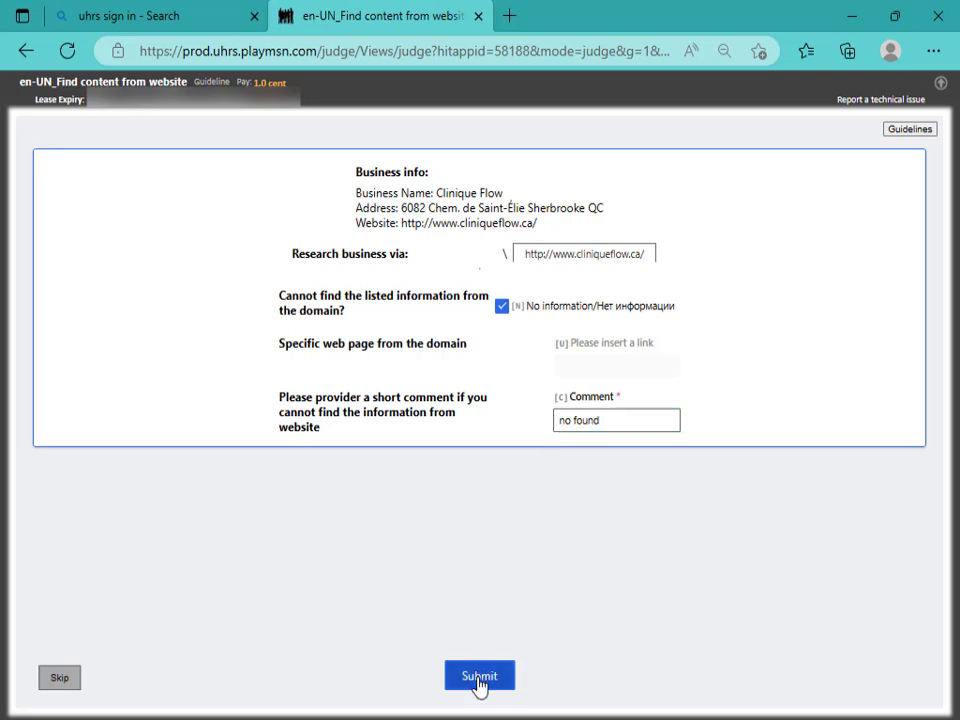
# Submit the Day 1 Automotive listing as "No information" with the copied comment "no found"
pyautogui.click(502, 306)
pyautogui.click(578, 421)
pyautogui.rightClick(578, 421)
pyautogui.click(591, 430)
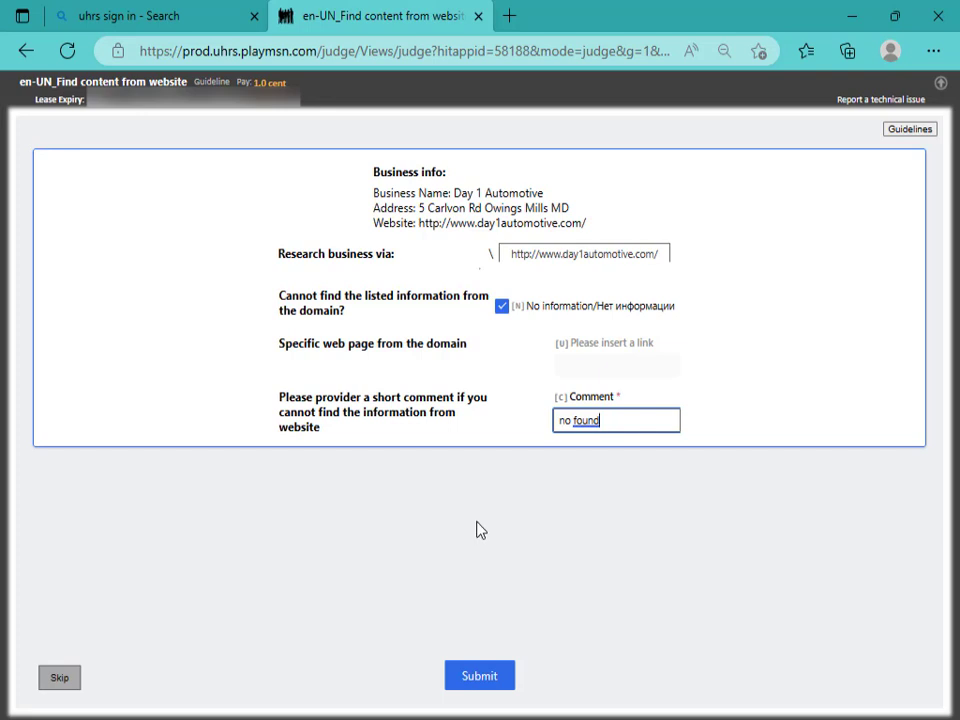
pyautogui.click(484, 677)
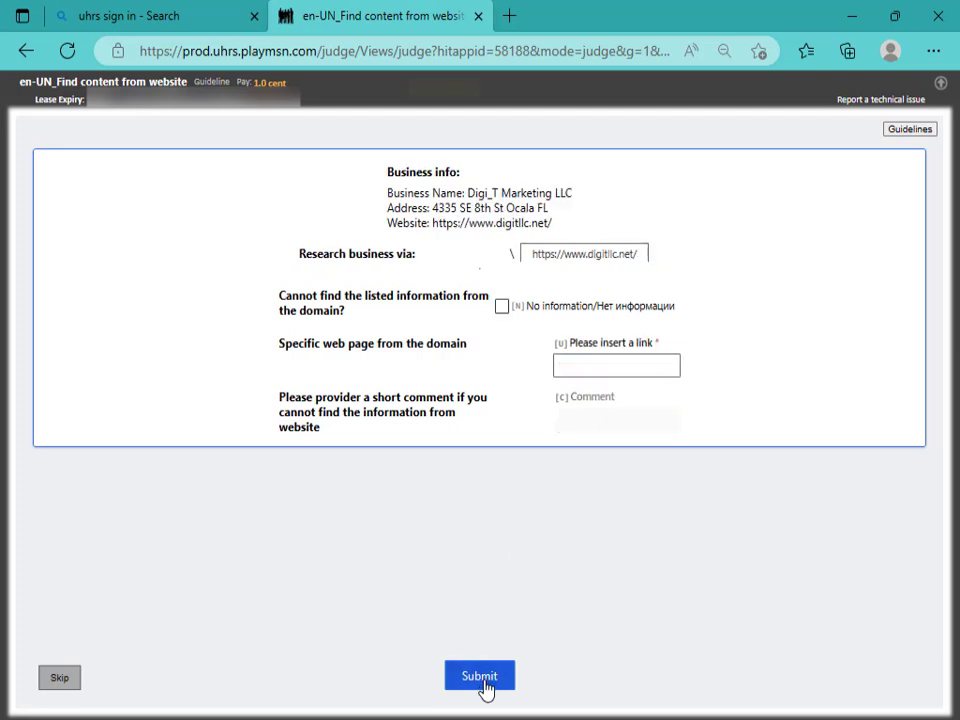
# Submit the Digi_T Marketing LLC listing as "No information" with the copied comment "no found"
pyautogui.click(505, 312)
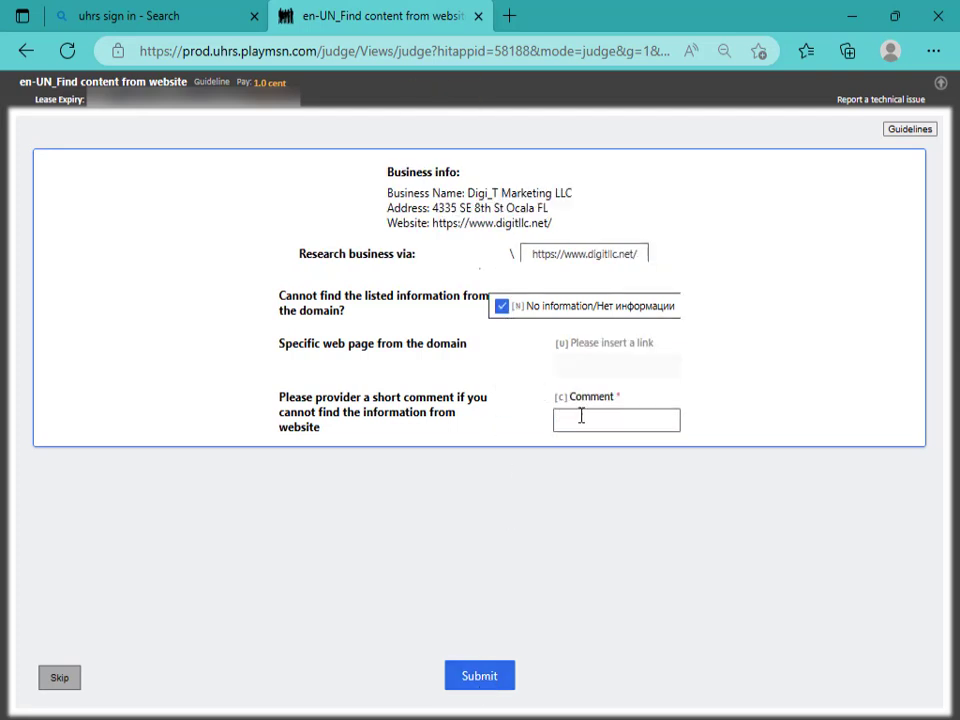
pyautogui.rightClick(578, 418)
pyautogui.click(631, 428)
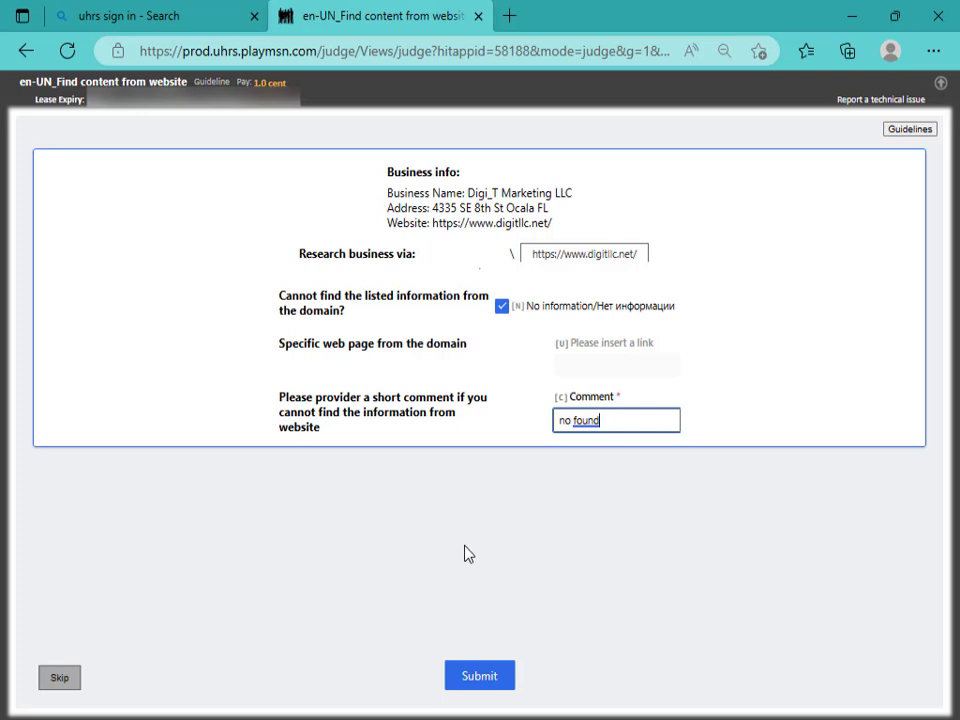
pyautogui.click(484, 678)
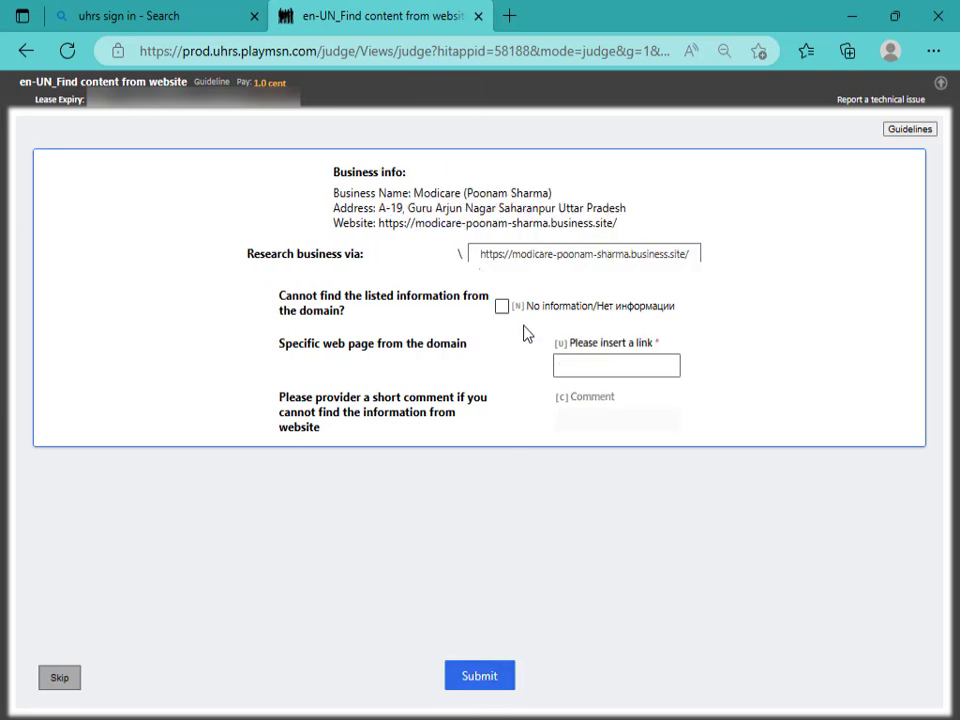
# Submit the Modicare listing as "No information" with the copied comment "no found"
pyautogui.click(501, 307)
pyautogui.click(567, 424)
pyautogui.rightClick(566, 423)
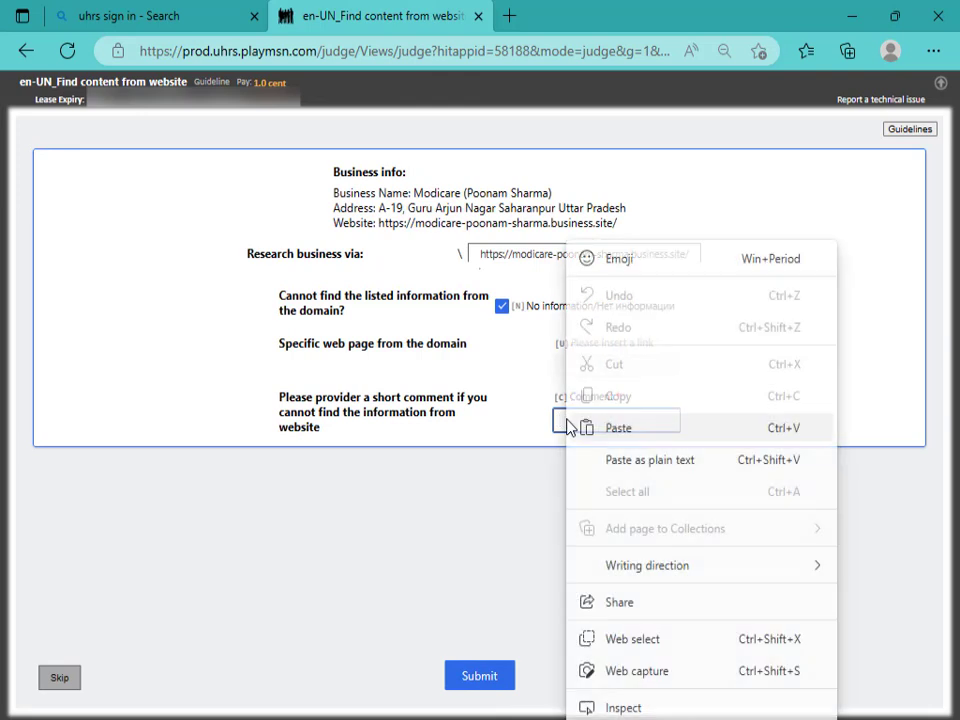
pyautogui.click(613, 428)
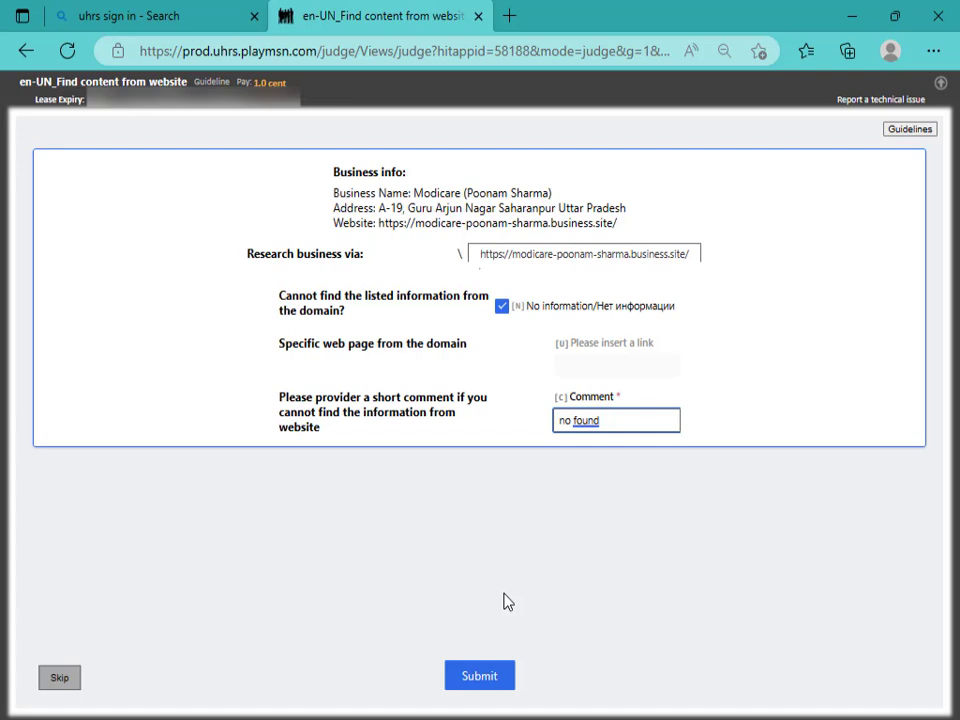
pyautogui.click(484, 680)
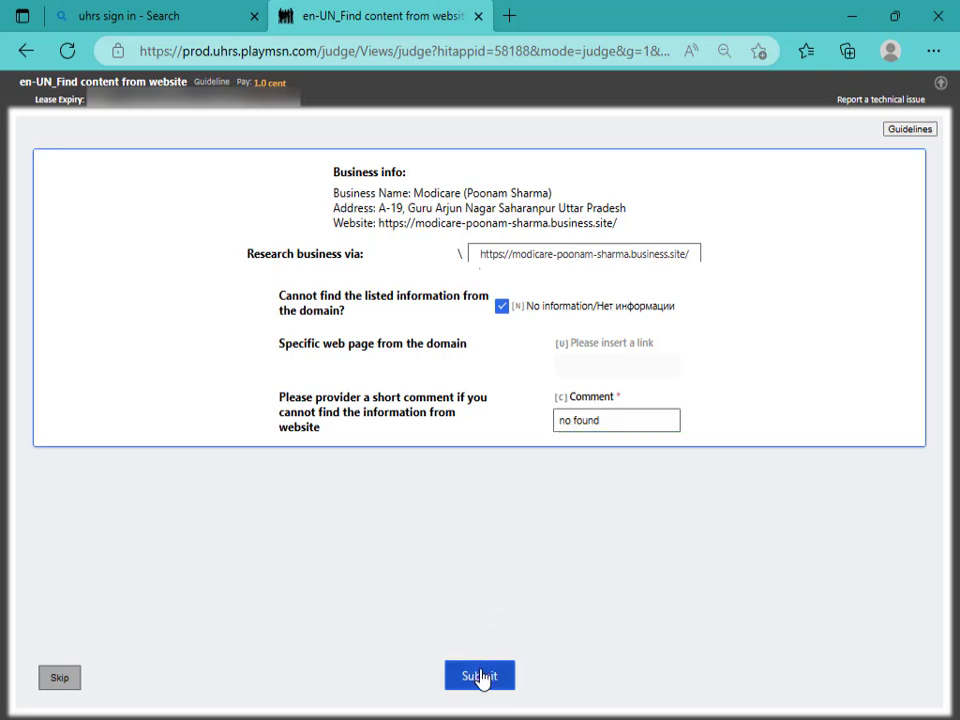
# Submit the RAHUL VEGETABLES SHOP listing as "No information" with the copied comment "no found"
pyautogui.click(502, 306)
pyautogui.click(586, 421)
pyautogui.rightClick(586, 428)
pyautogui.click(636, 429)
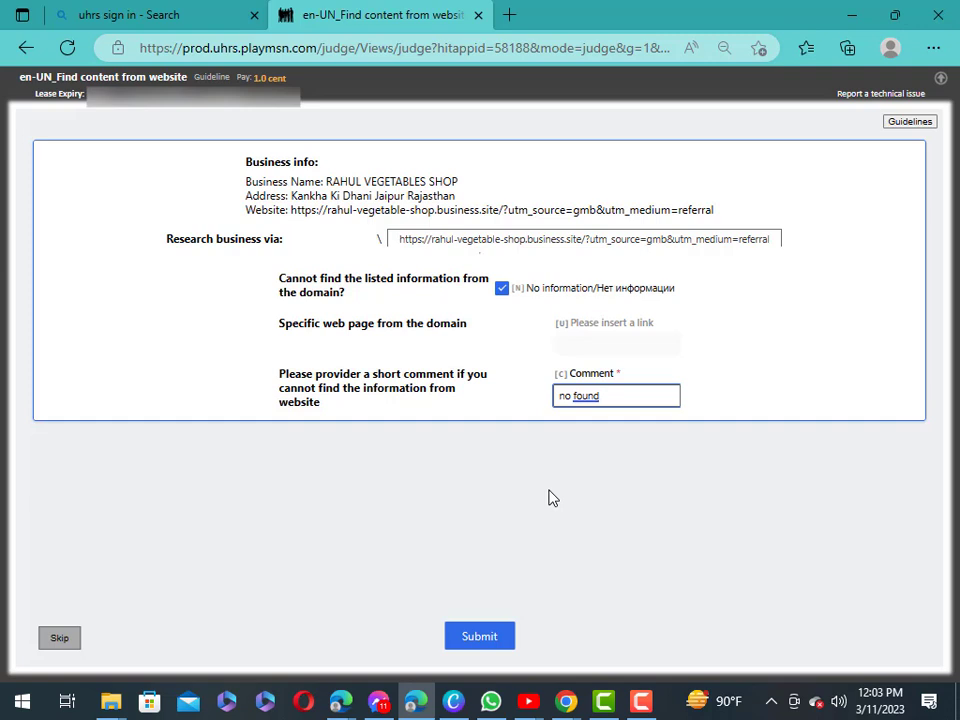
pyautogui.click(481, 636)
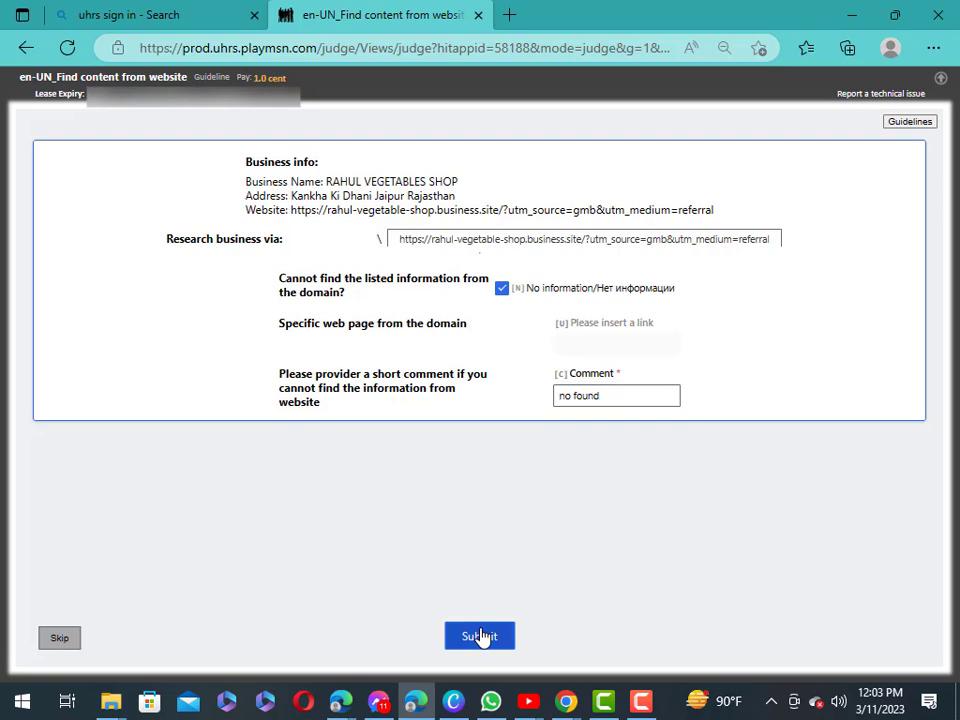
# Submit the Sree Anjhanadhripeetham listing as "No information" with the copied comment "no found"
pyautogui.click(502, 289)
pyautogui.click(594, 394)
pyautogui.rightClick(596, 396)
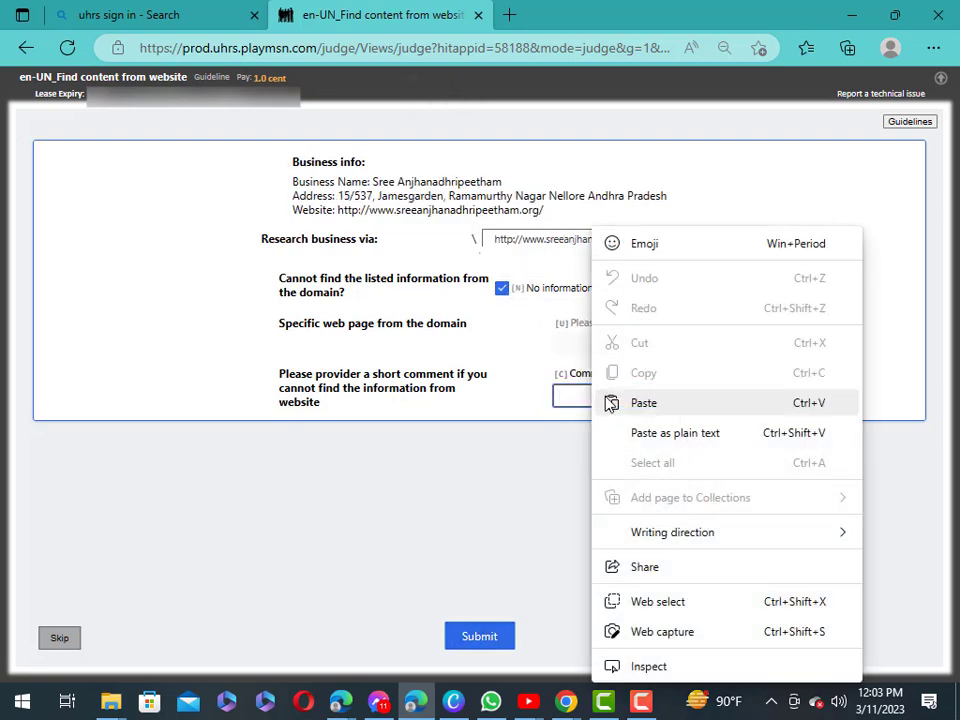
pyautogui.click(664, 404)
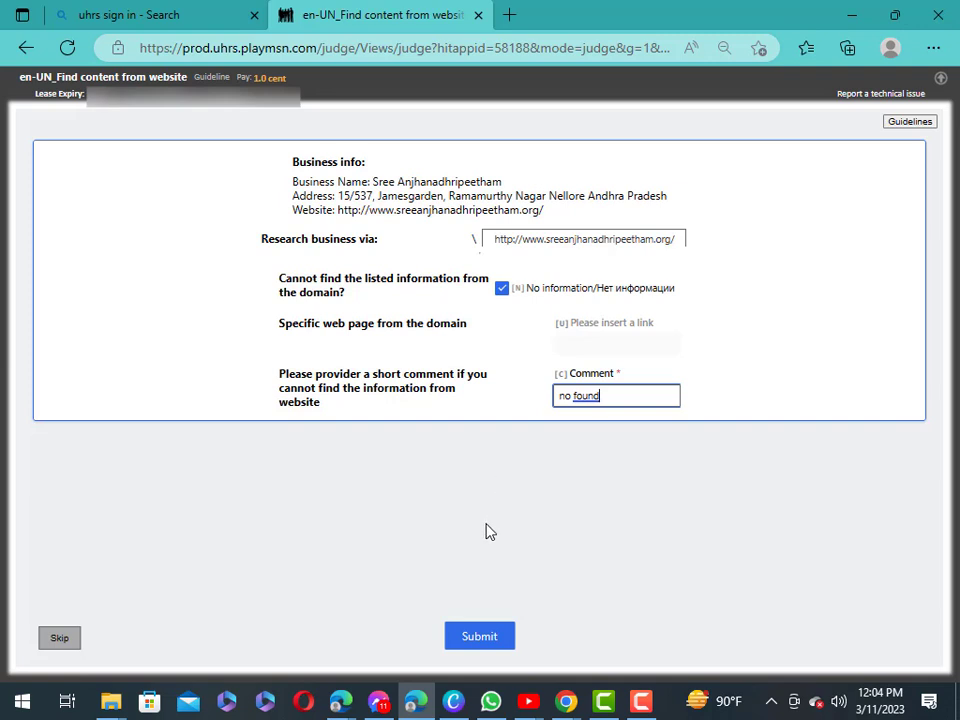
pyautogui.click(466, 645)
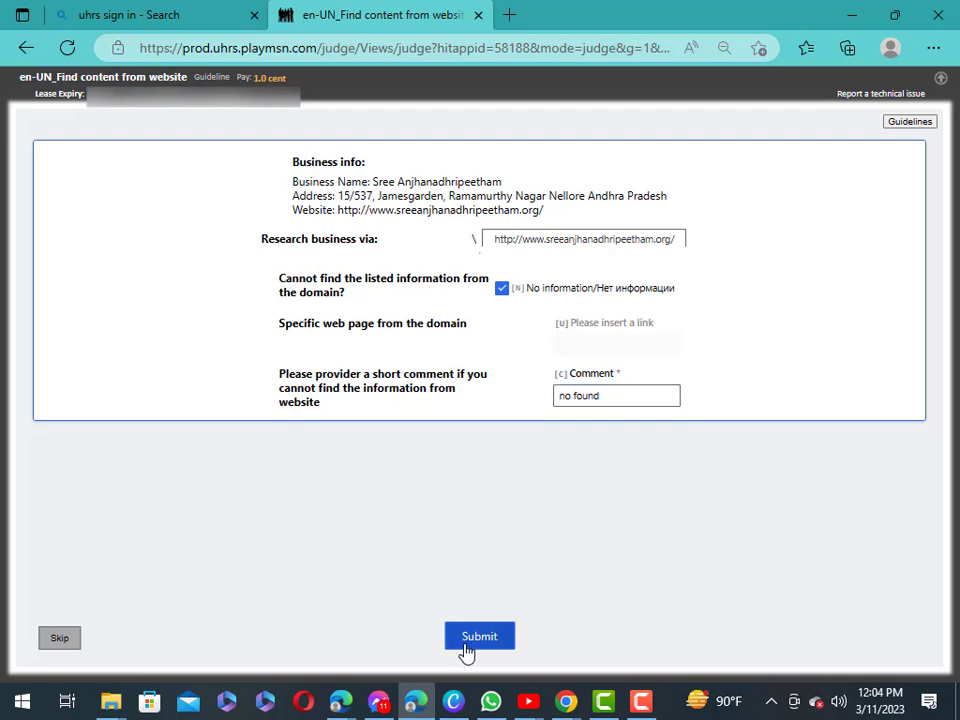
# Submit the Ashfaq karyana Store listing as "No information" with the copied comment "no found"
pyautogui.click(501, 291)
pyautogui.click(563, 392)
pyautogui.rightClick(560, 392)
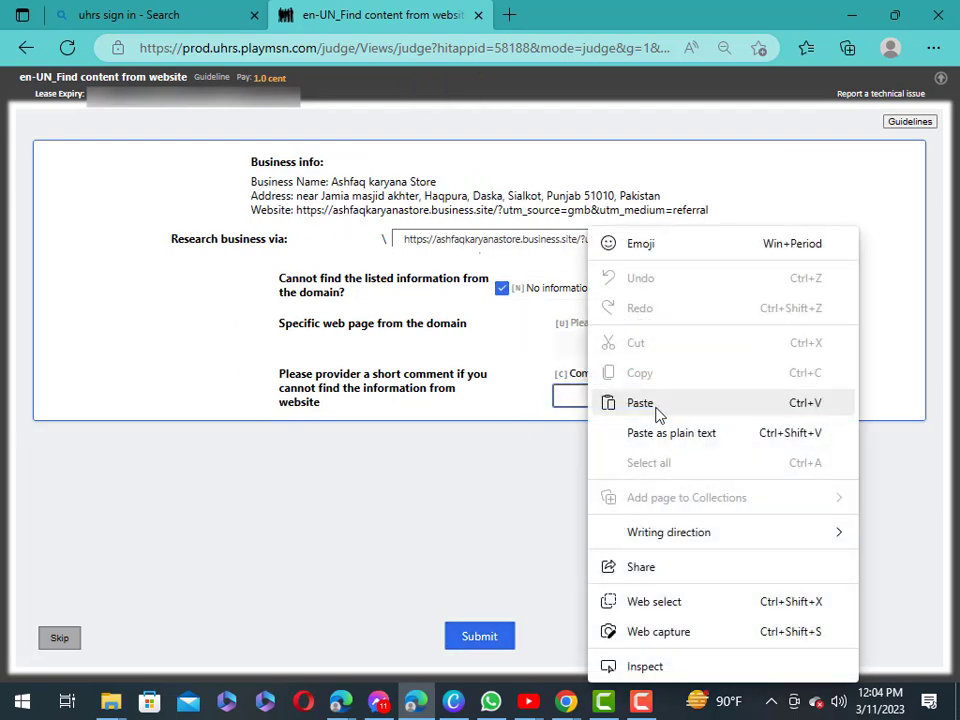
pyautogui.click(642, 403)
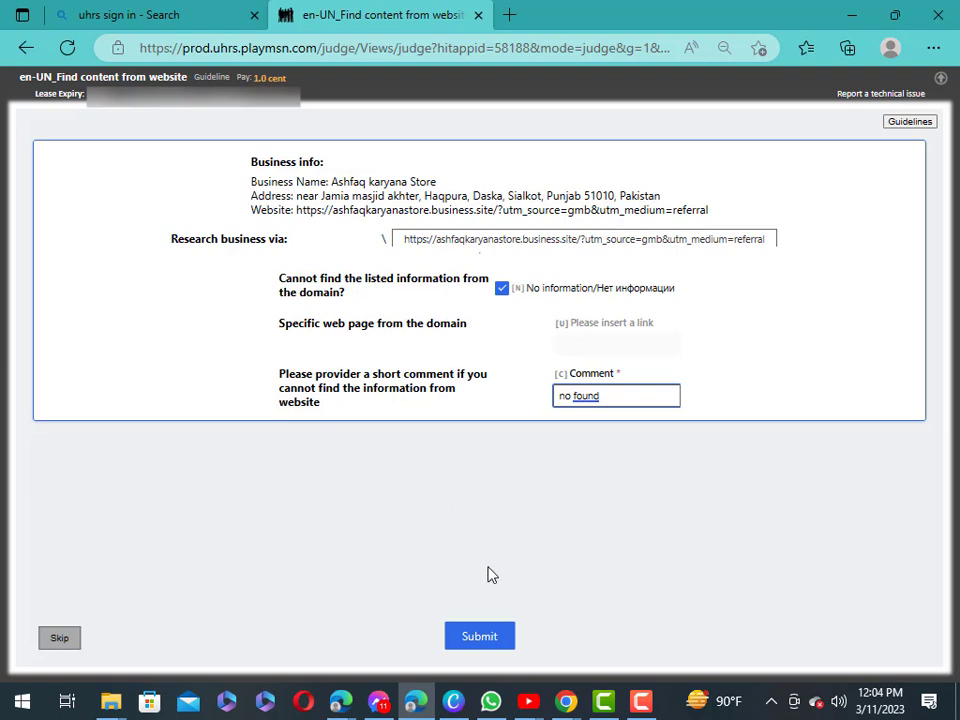
pyautogui.click(481, 642)
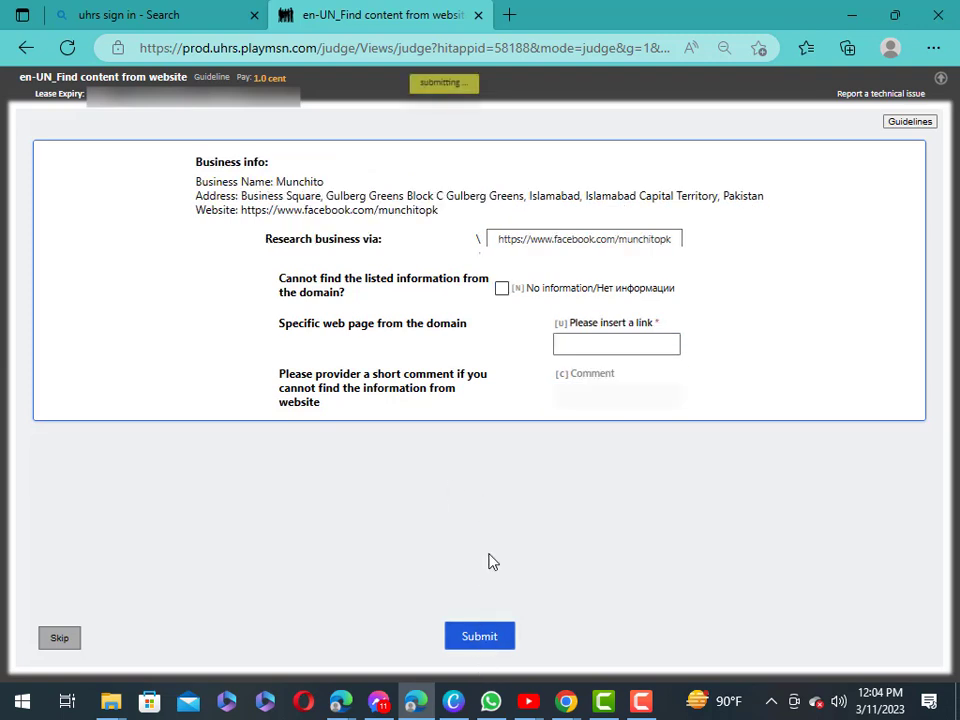
# Submit the Munchito listing as "No information" with the copied comment "no found"
pyautogui.click(502, 288)
pyautogui.click(578, 395)
pyautogui.rightClick(578, 395)
pyautogui.click(680, 401)
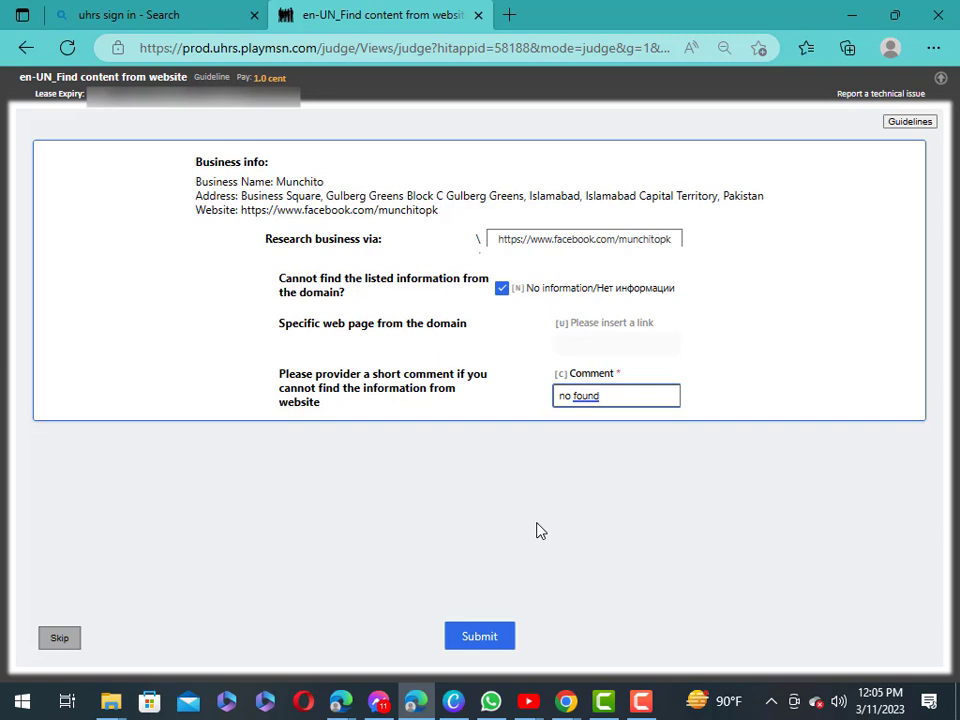
pyautogui.click(476, 637)
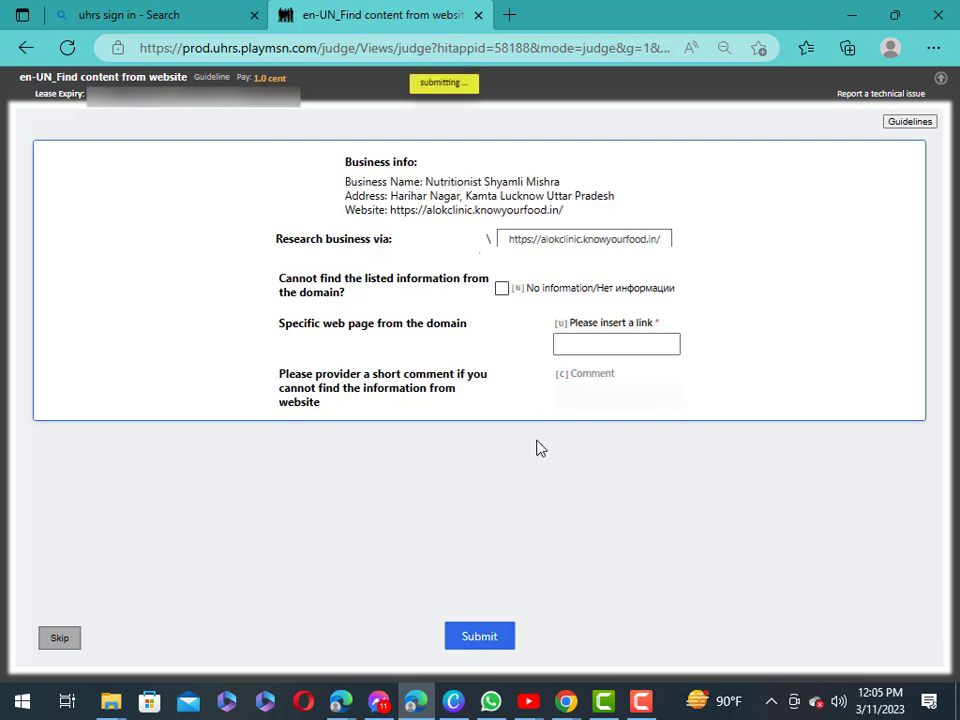
# Submit the Lucknow nutritionist's listing as "No information" with the copied comment "no found"
pyautogui.click(512, 294)
pyautogui.rightClick(588, 399)
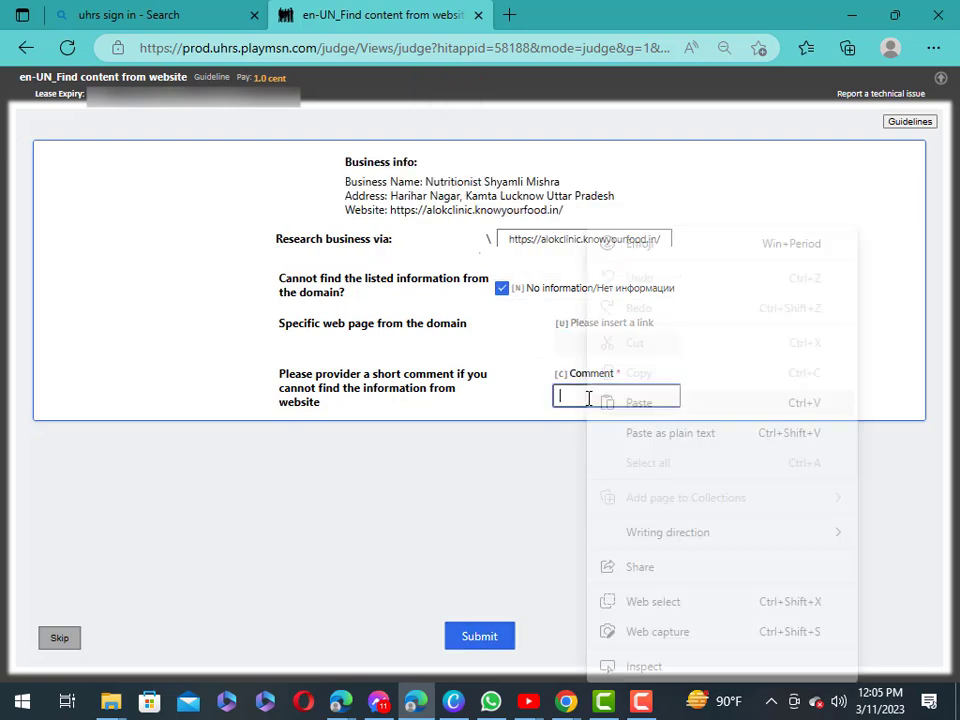
pyautogui.click(614, 402)
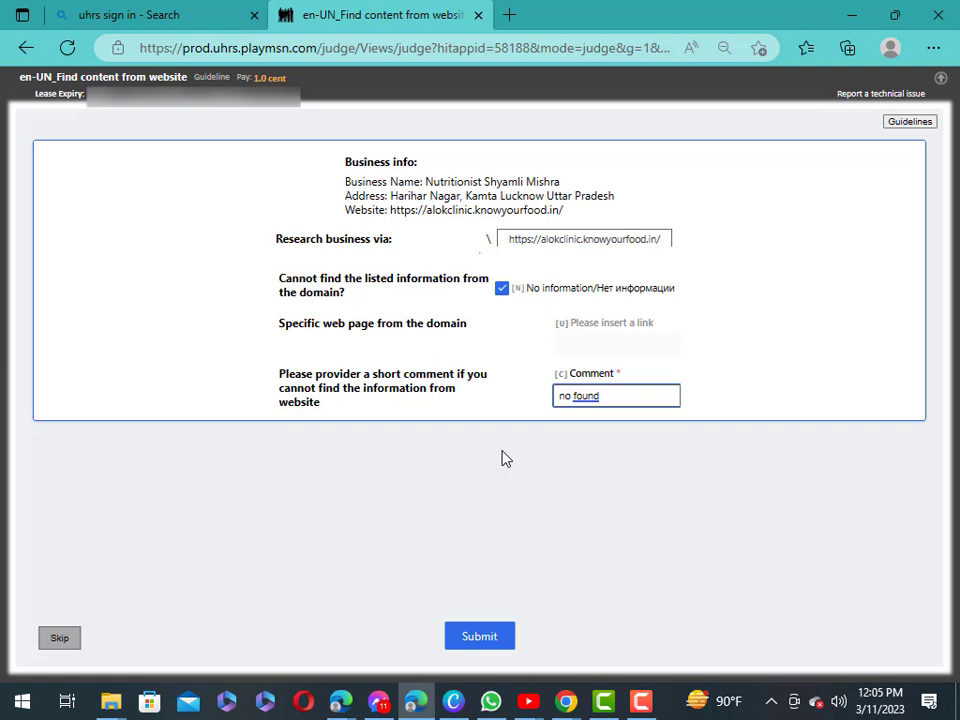
pyautogui.click(466, 646)
# Submit the Taste of Tampa | Food Truck listing as "No information" with the copied comment "no found"
pyautogui.click(502, 289)
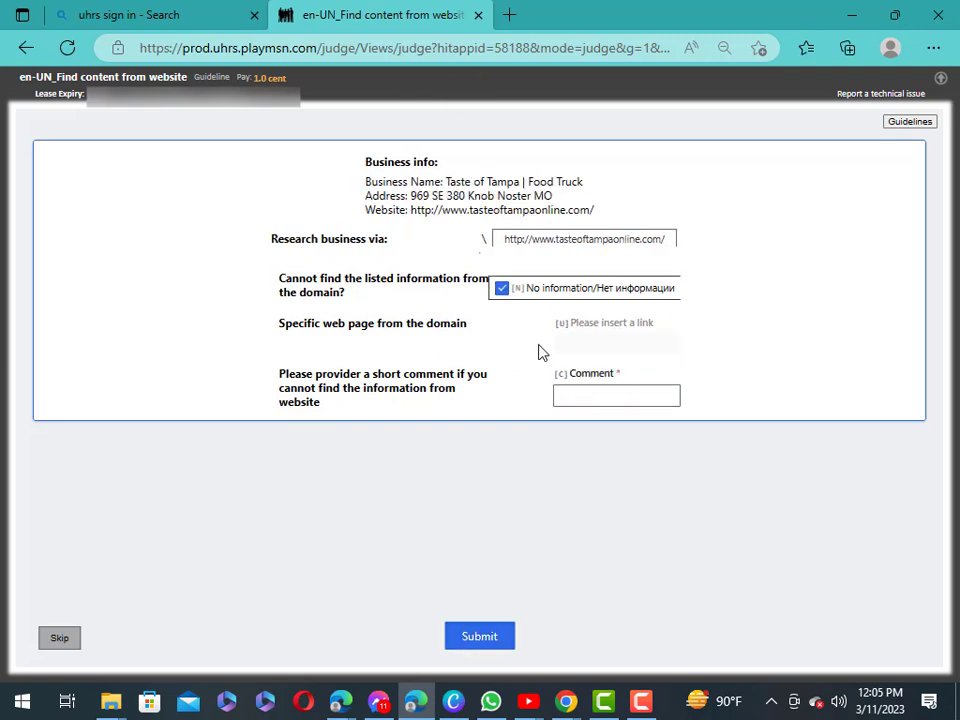
pyautogui.click(583, 394)
pyautogui.rightClick(585, 396)
pyautogui.click(656, 401)
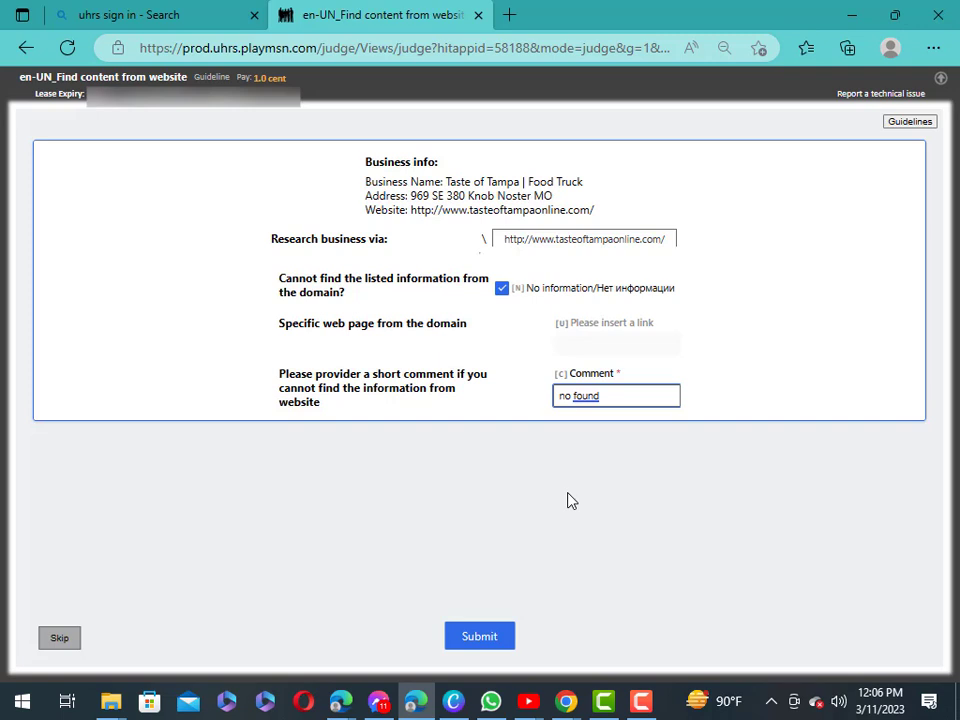
pyautogui.click(471, 640)
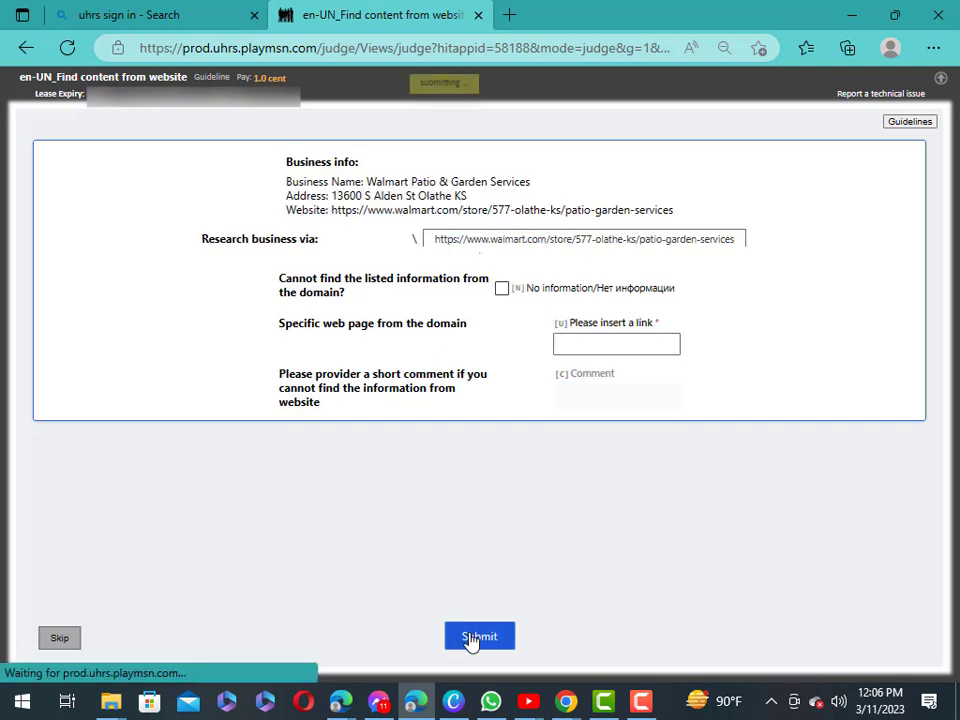
# Submit the Walmart Patio & Garden Services listing as "No information" with the copied comment "no found"
pyautogui.click(502, 288)
pyautogui.click(585, 395)
pyautogui.rightClick(585, 395)
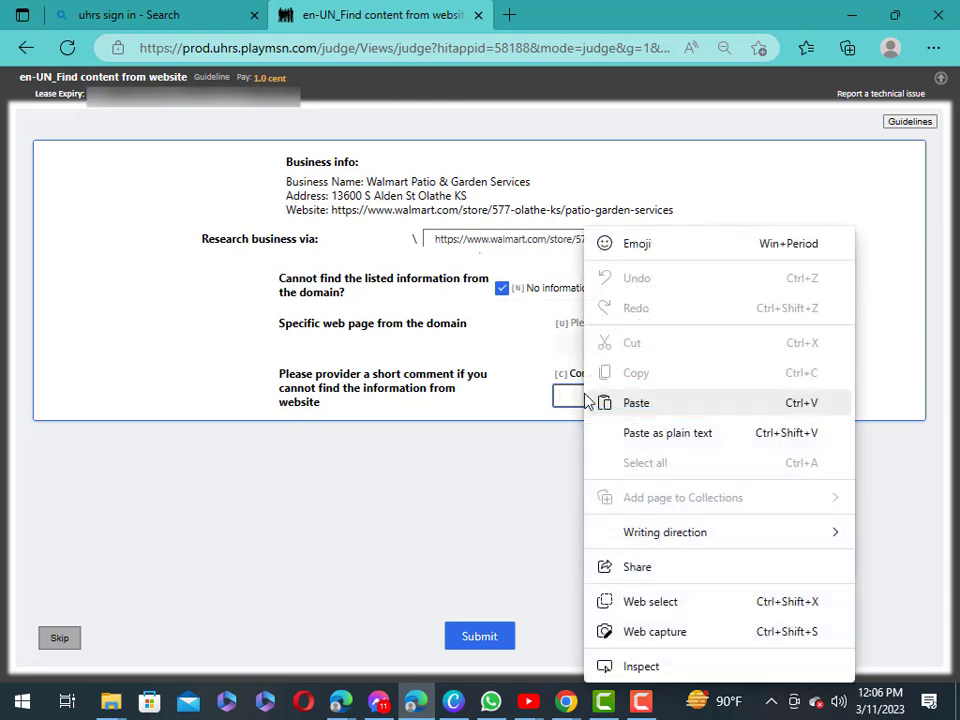
pyautogui.click(649, 401)
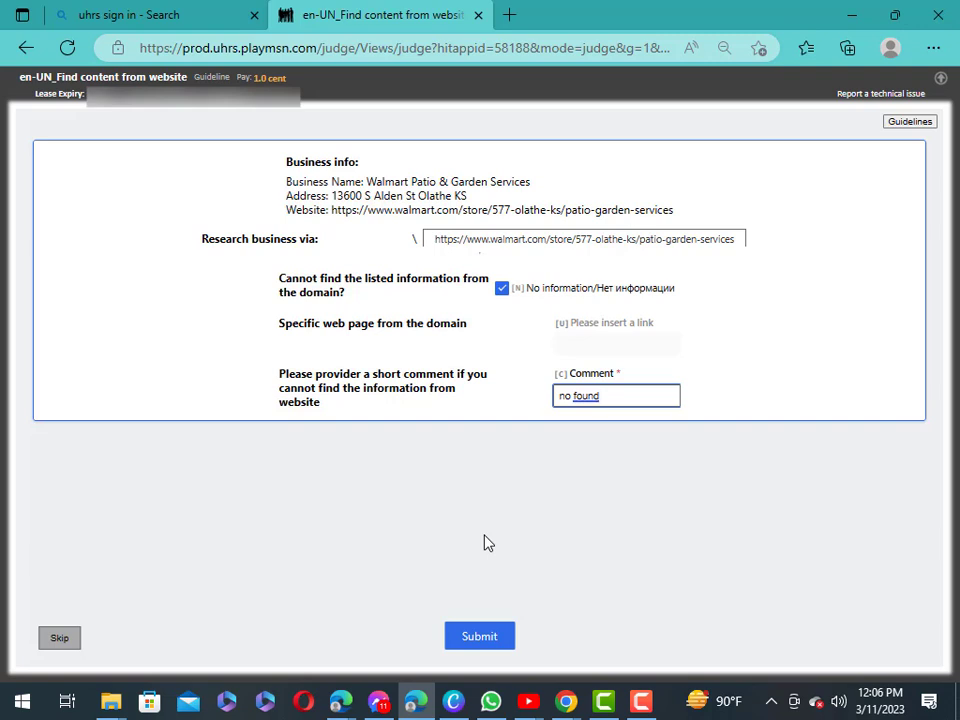
pyautogui.click(480, 636)
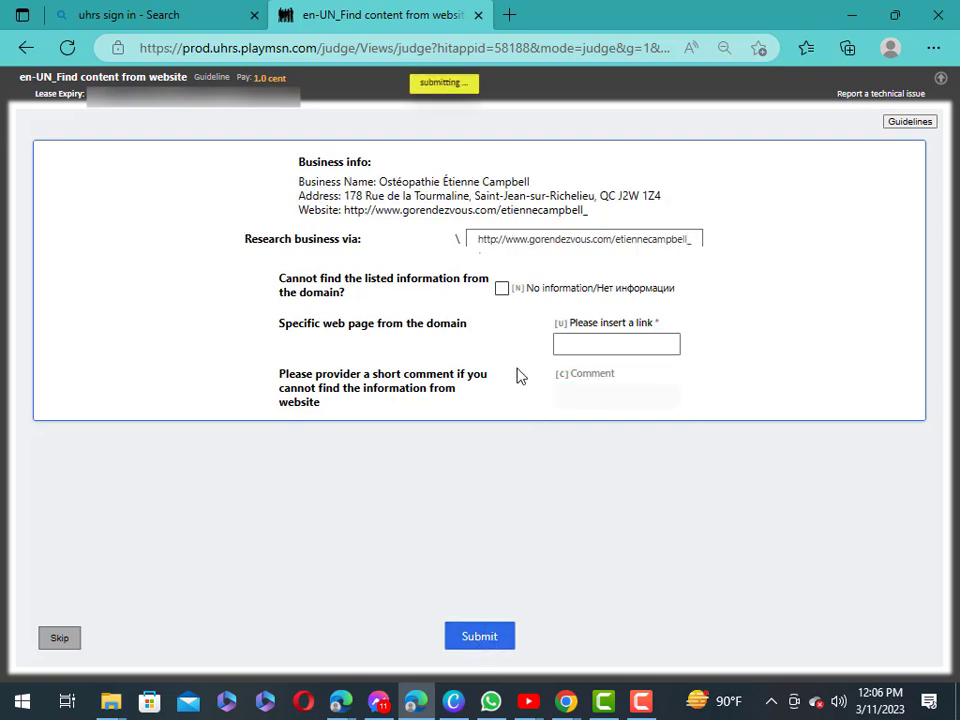
# Submit the osteopathy practice's listing as "No information" with the copied comment "no found"
pyautogui.click(502, 289)
pyautogui.click(570, 395)
pyautogui.rightClick(568, 395)
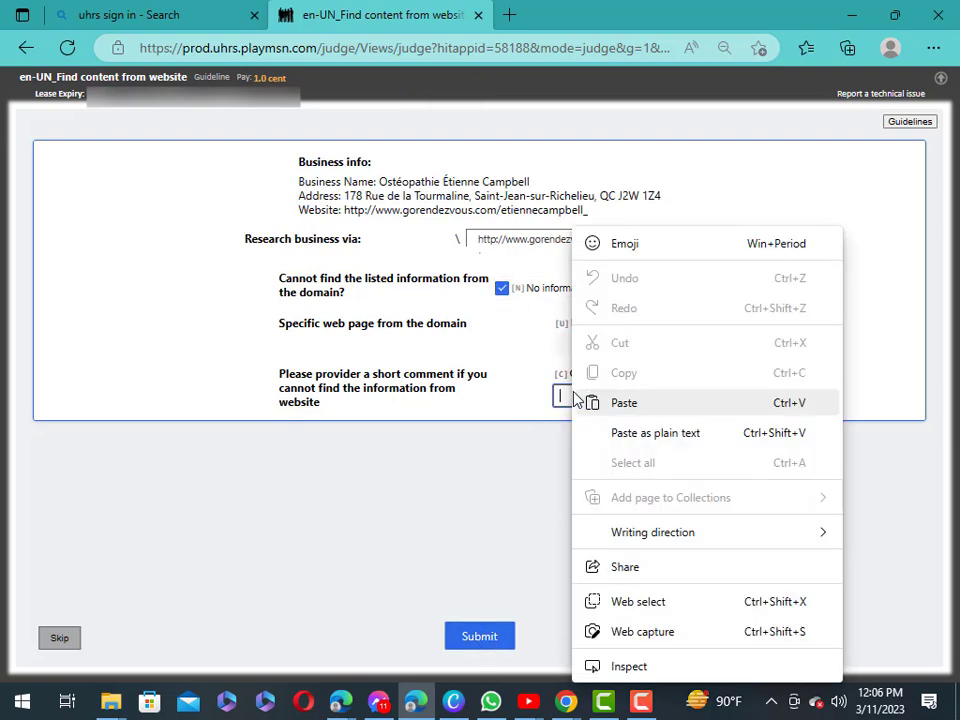
pyautogui.click(628, 405)
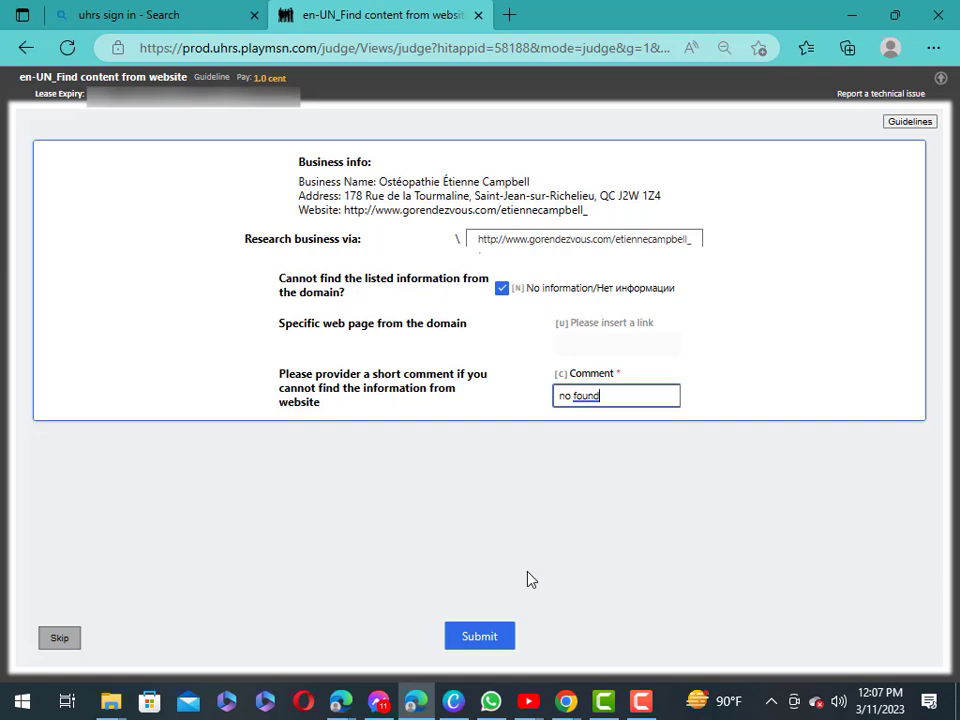
pyautogui.click(504, 647)
# Submit the MineARC Systems listing as "No information" with the copied comment "no found"
pyautogui.click(502, 289)
pyautogui.click(564, 396)
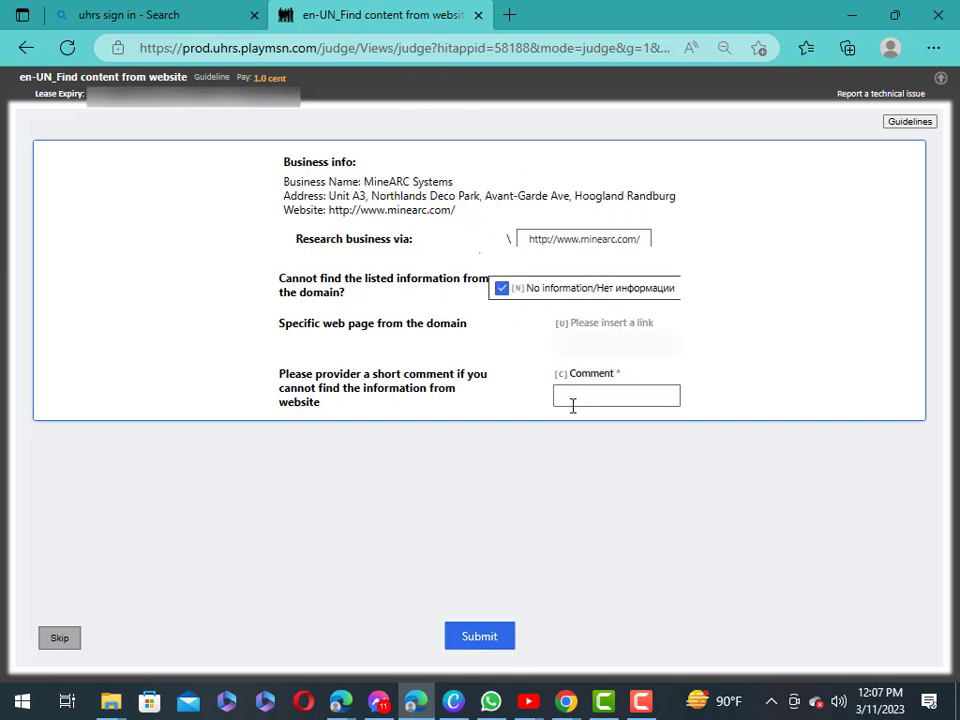
pyautogui.rightClick(579, 396)
pyautogui.click(686, 403)
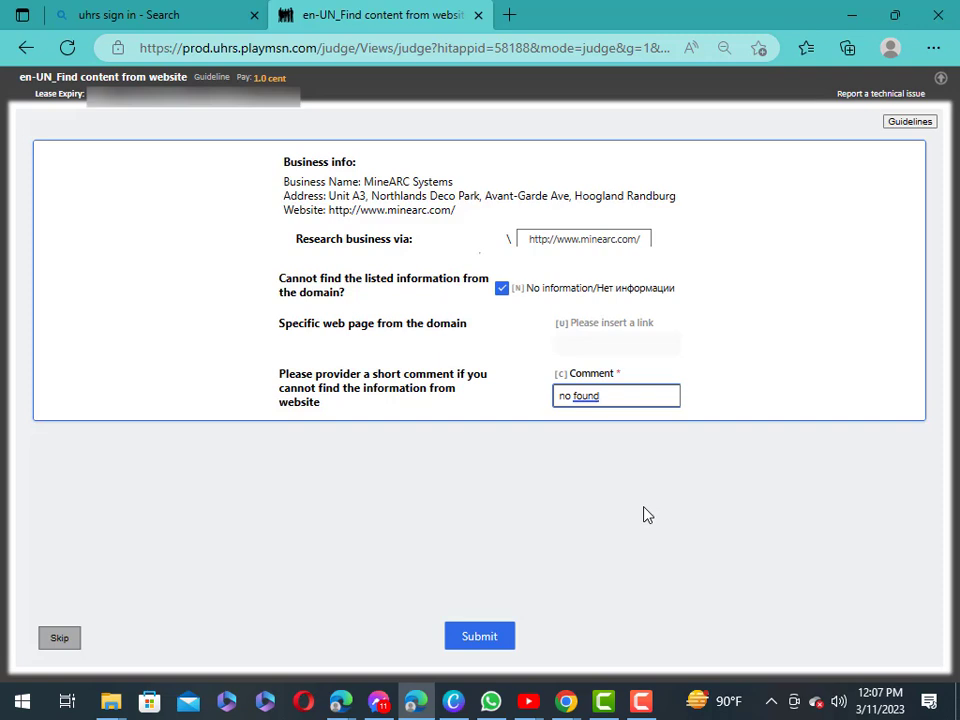
pyautogui.click(505, 643)
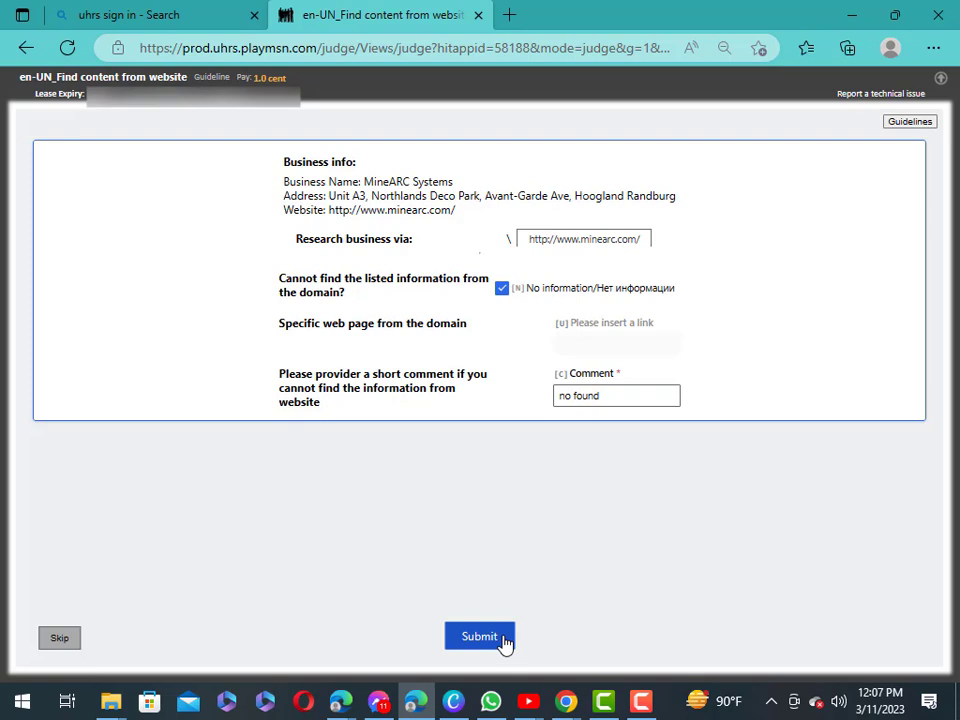
# Submit the Ministry Of Overseas listing as "No information" with the copied comment "no found"
pyautogui.click(503, 288)
pyautogui.click(606, 396)
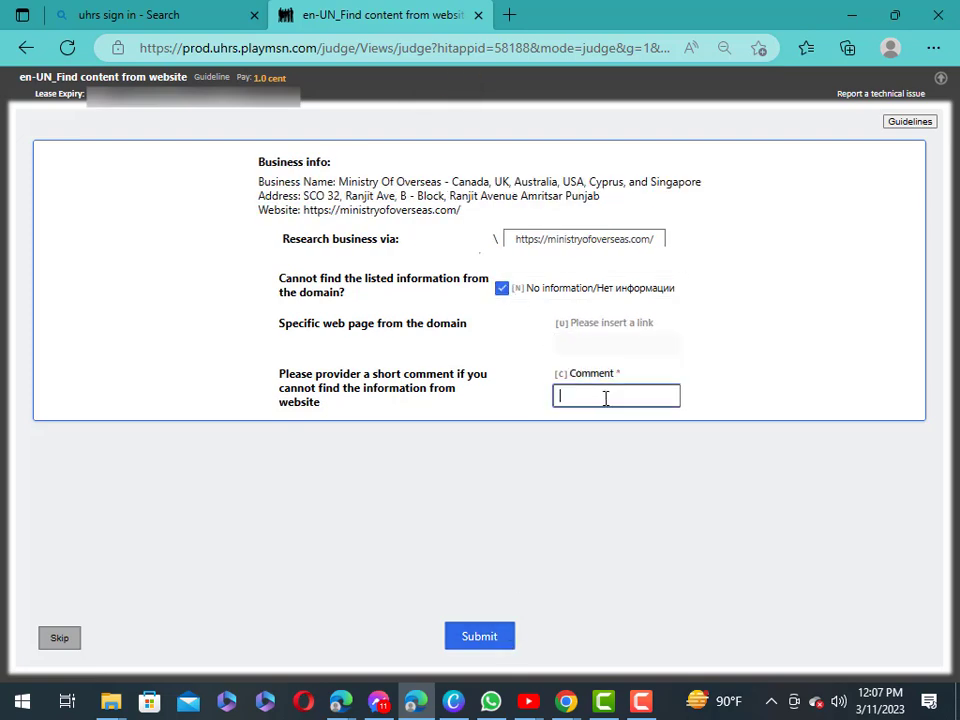
pyautogui.rightClick(604, 396)
pyautogui.click(633, 405)
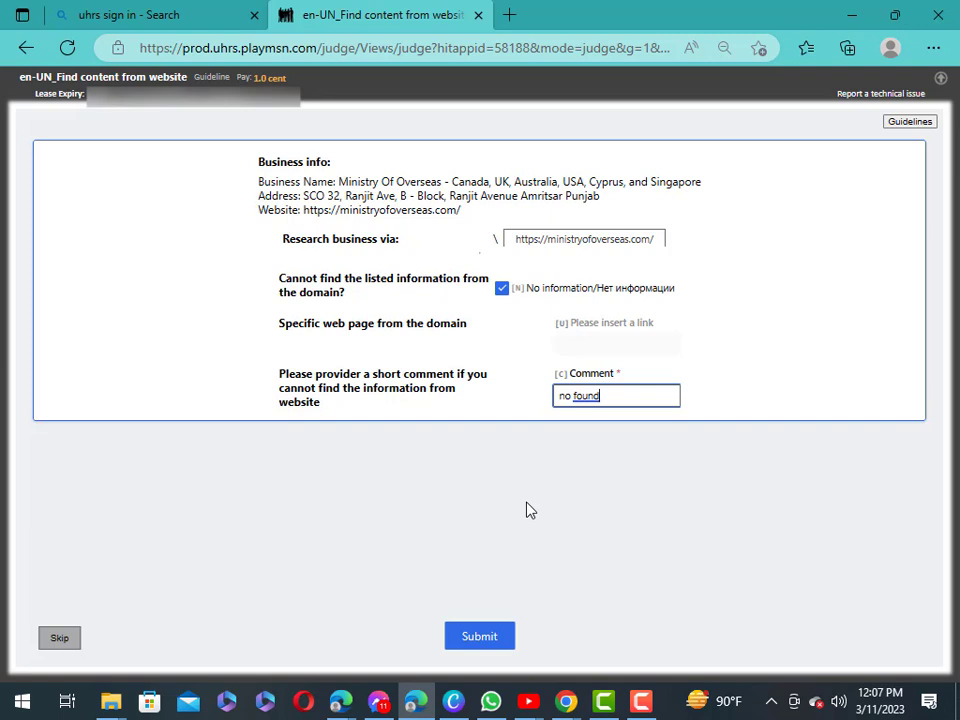
pyautogui.click(498, 639)
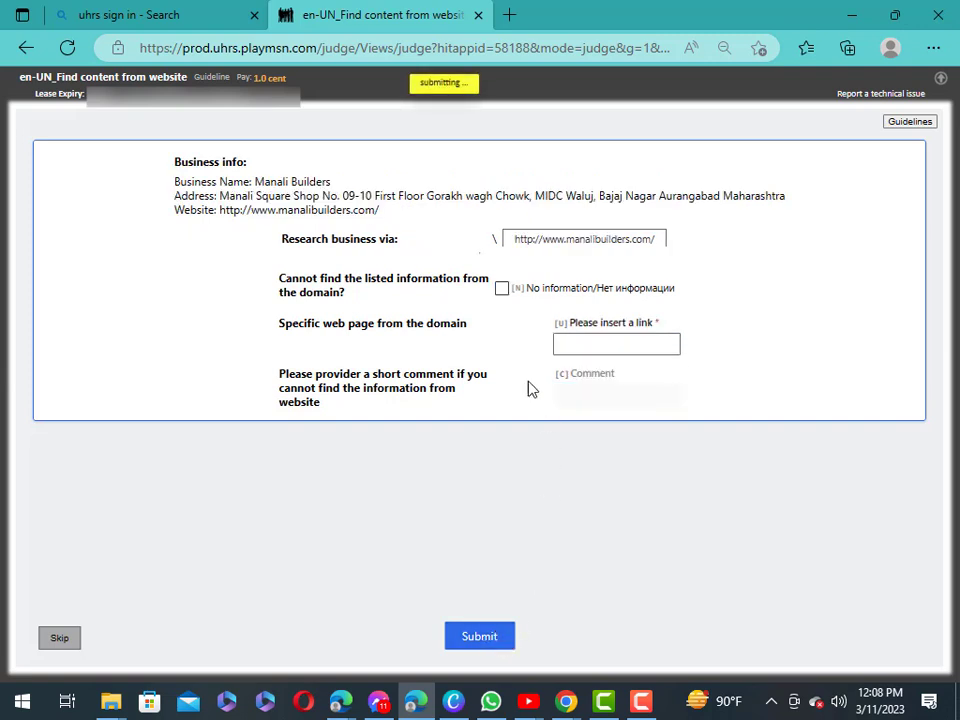
# Submit the Manali Builders listing as "No information" with the copied comment "no found"
pyautogui.click(502, 290)
pyautogui.click(583, 396)
pyautogui.rightClick(588, 396)
pyautogui.click(645, 400)
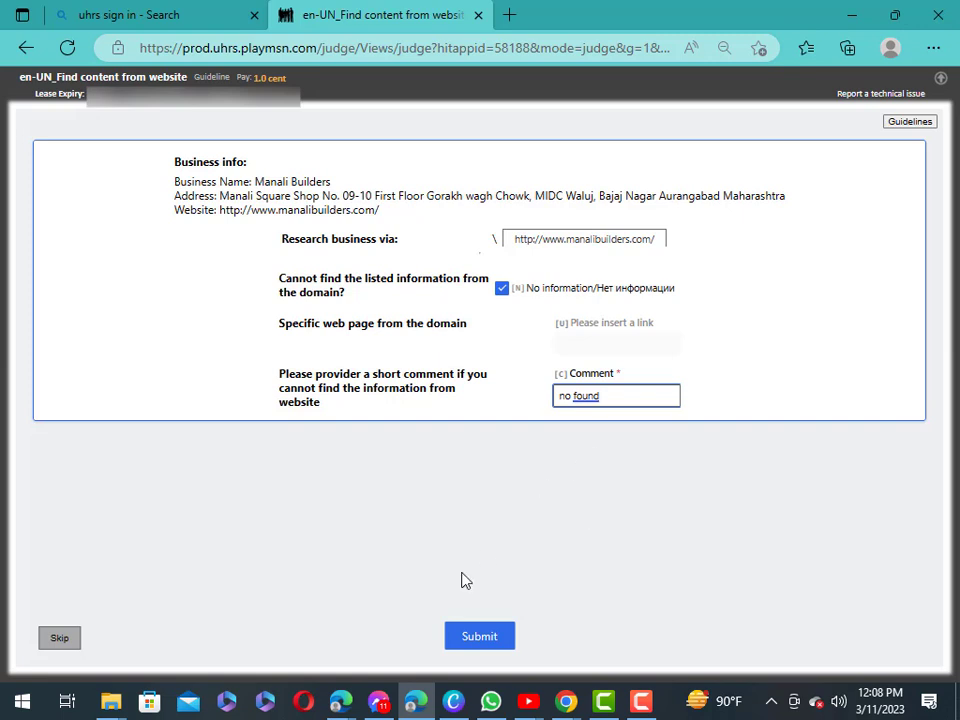
pyautogui.click(476, 644)
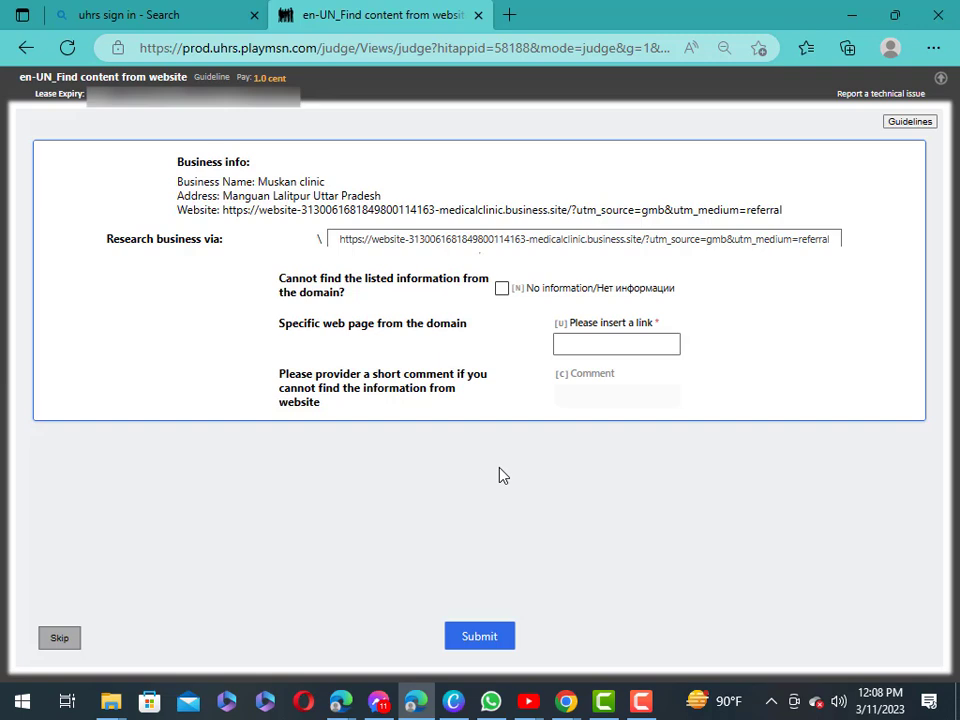
# Submit the Muskan clinic listing as "No information" with the copied comment "no found"
pyautogui.click(502, 289)
pyautogui.click(585, 401)
pyautogui.rightClick(584, 402)
pyautogui.click(634, 403)
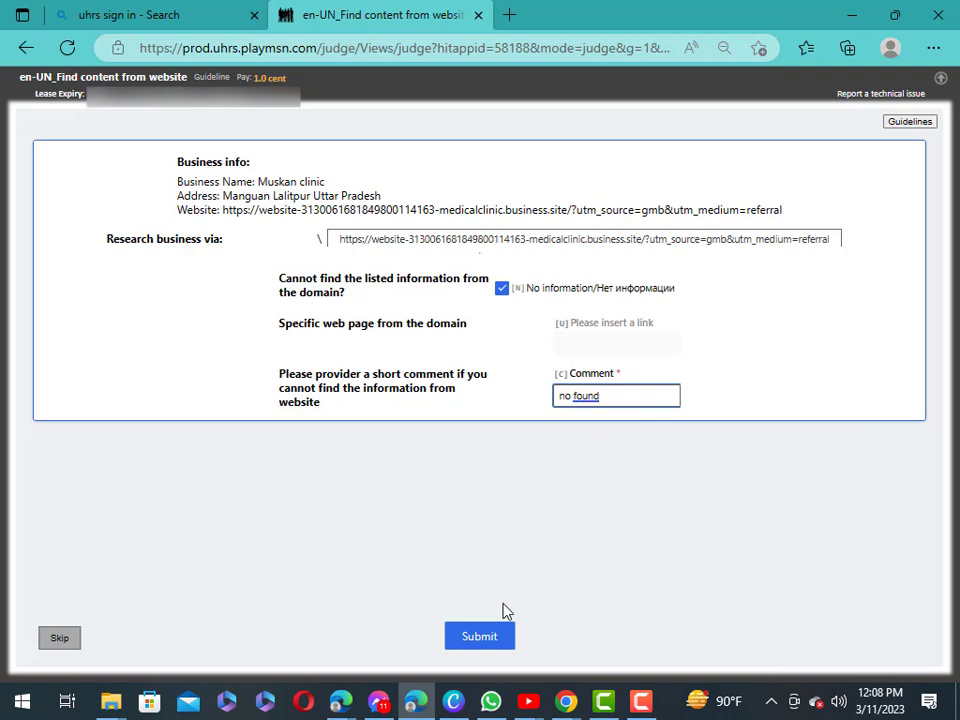
pyautogui.click(480, 637)
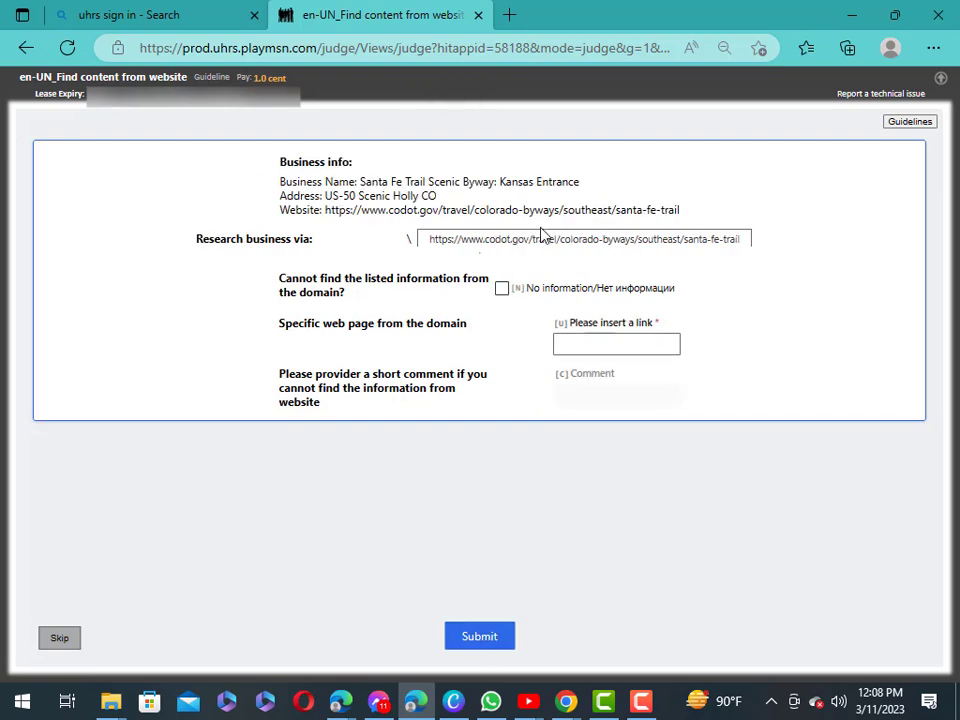
# Submit the Santa Fe Trail Scenic Byway: Kansas Entrance listing as "No information" with the copied comment "no found"
pyautogui.click(503, 290)
pyautogui.click(586, 395)
pyautogui.rightClick(589, 396)
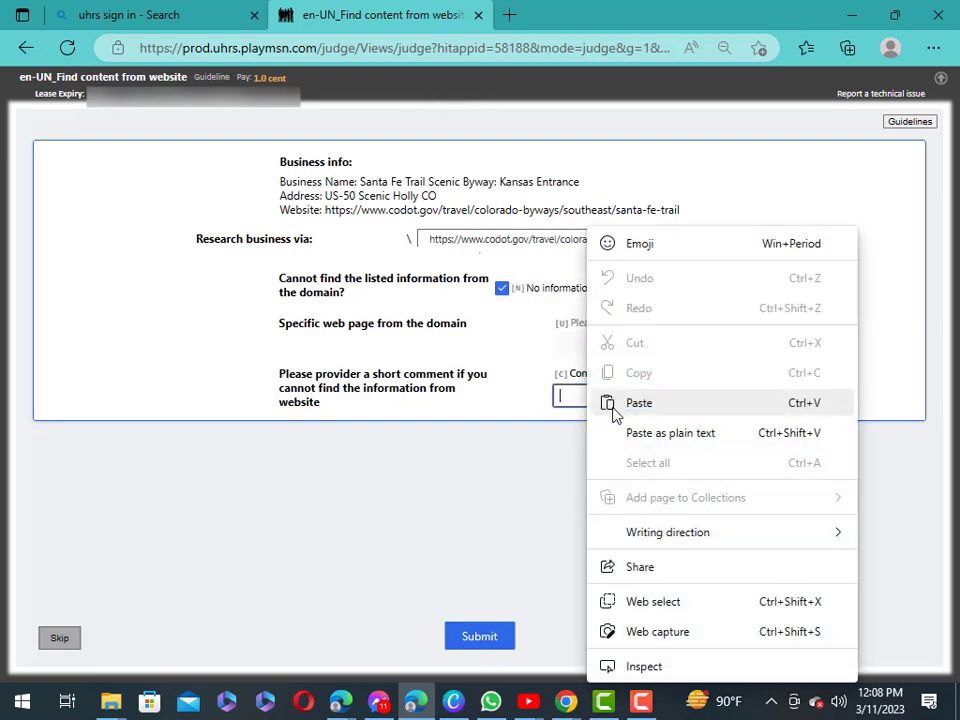
pyautogui.click(618, 413)
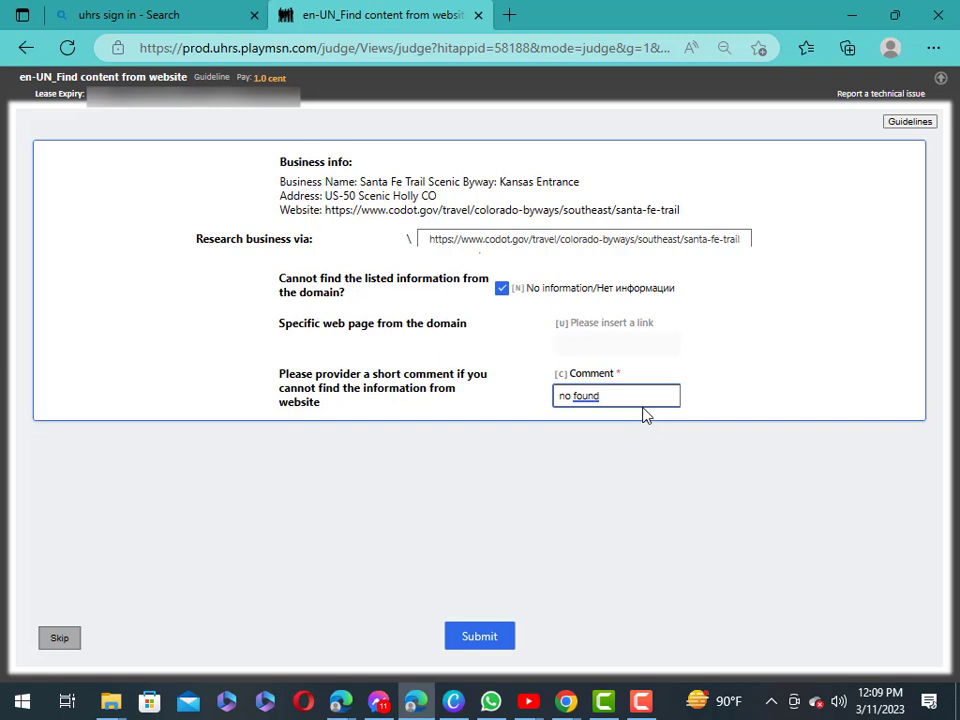
pyautogui.click(489, 647)
# Submit the Little Lending Library listing as "No information" with the copied comment "no found"
pyautogui.click(502, 288)
pyautogui.click(560, 395)
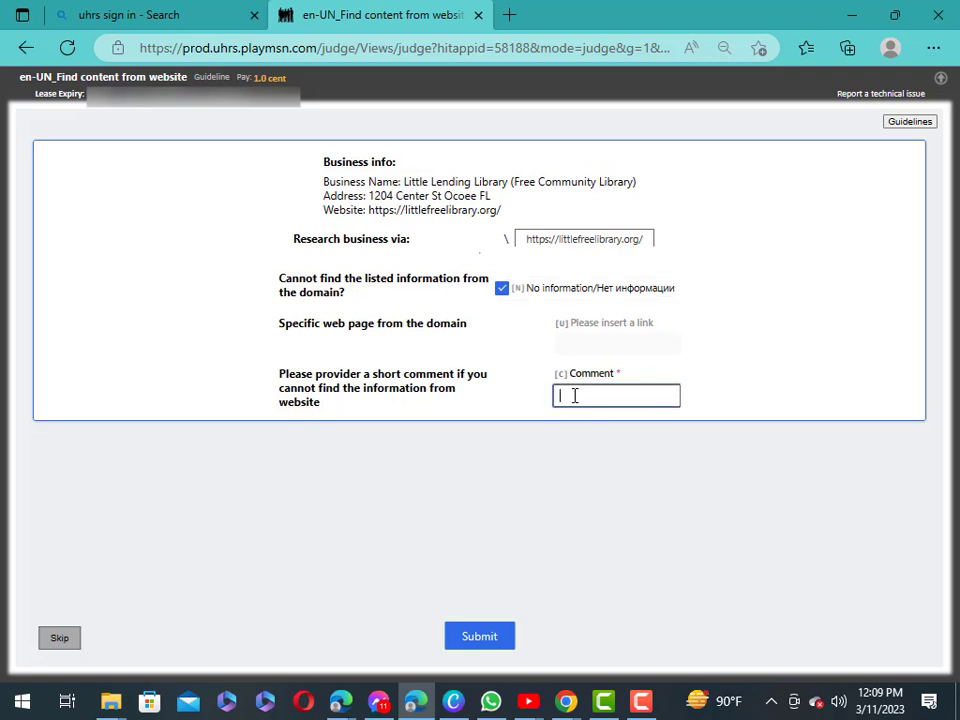
pyautogui.rightClick(575, 397)
pyautogui.click(652, 408)
pyautogui.click(490, 642)
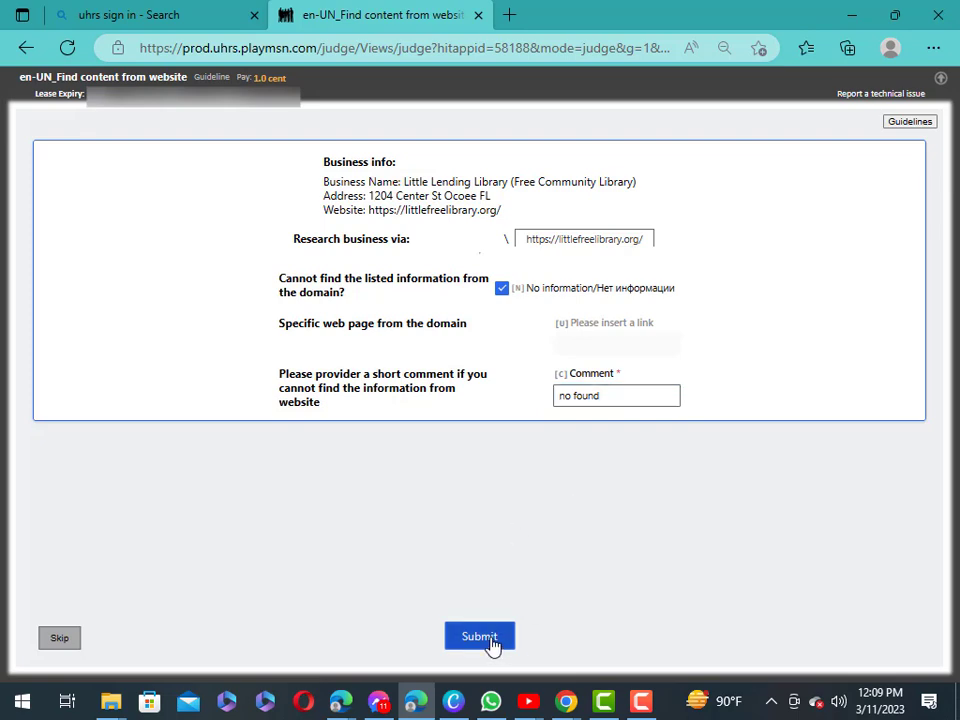
# Submit the Dhwani Collections listing as "No information" with the copied comment "no found"
pyautogui.click(501, 289)
pyautogui.click(579, 392)
pyautogui.rightClick(579, 394)
pyautogui.click(629, 404)
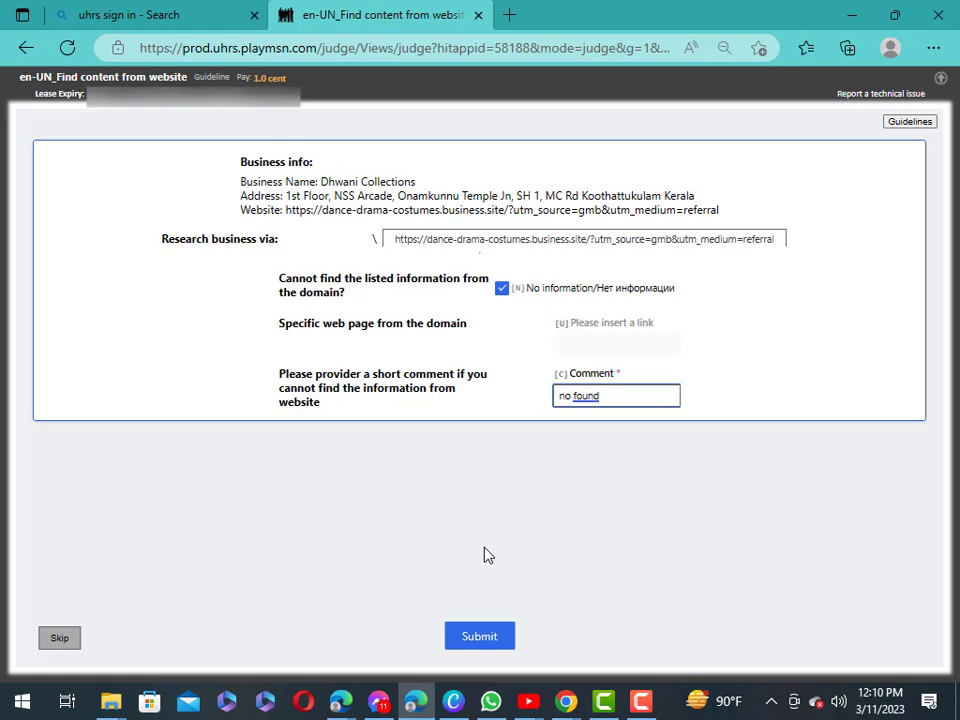
pyautogui.click(485, 647)
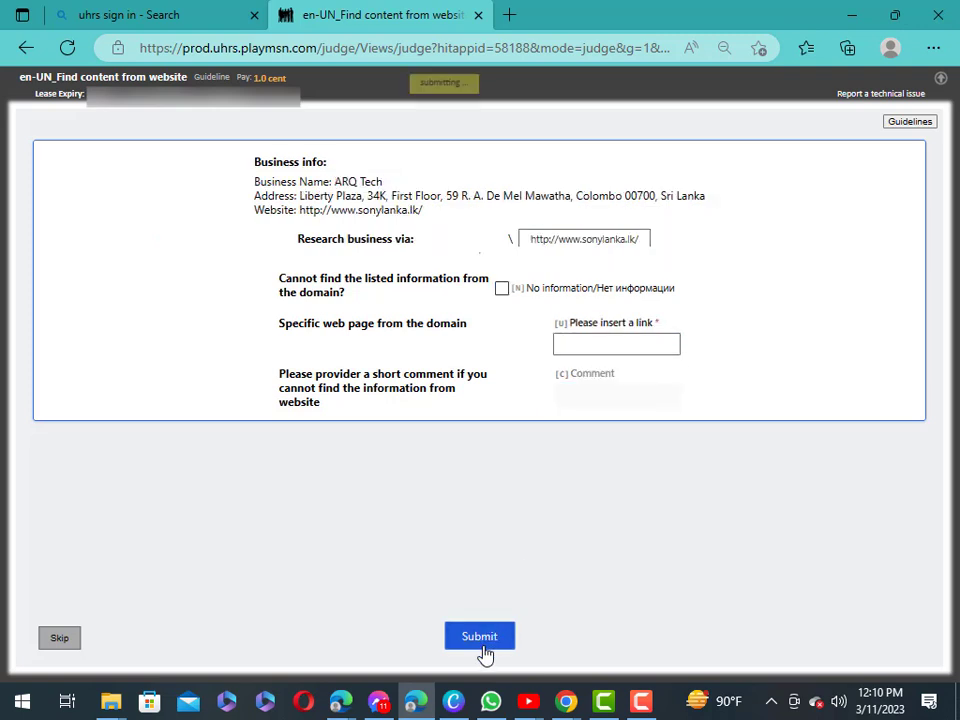
# Submit the ARQ Tech listing as "No information" with the copied comment "no found"
pyautogui.click(503, 290)
pyautogui.click(591, 397)
pyautogui.rightClick(591, 396)
pyautogui.click(671, 401)
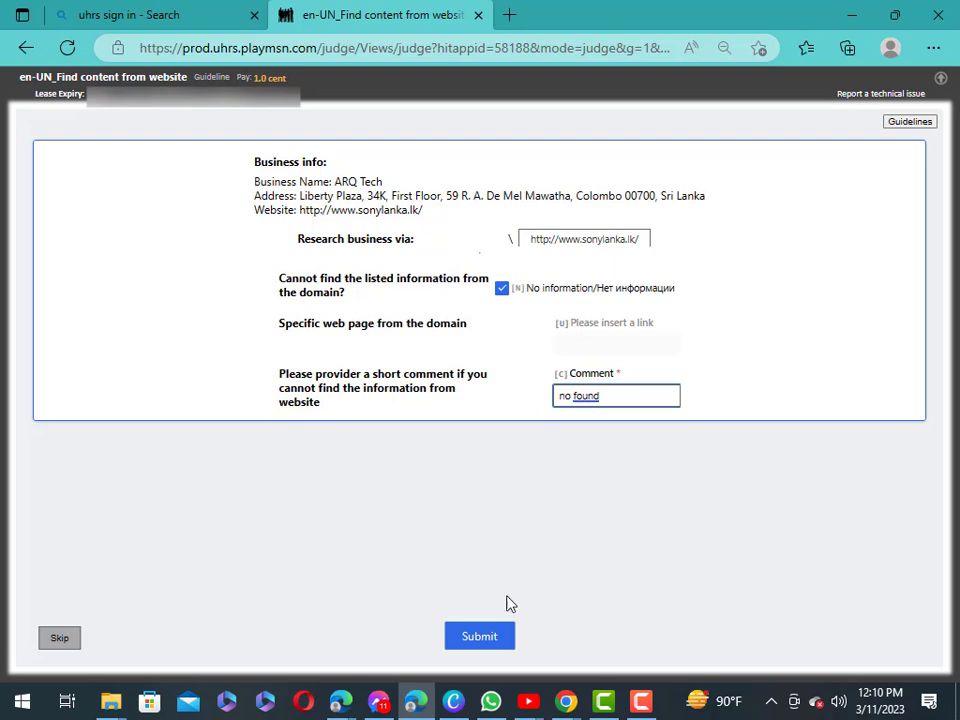
pyautogui.click(485, 640)
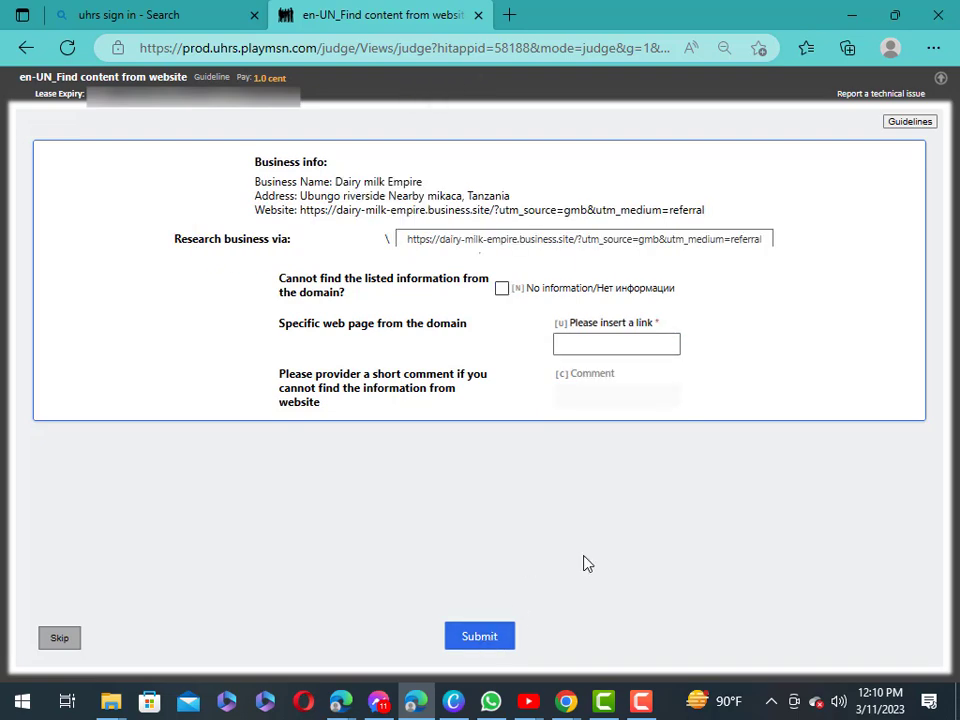
# Submit the Dairy milk Empire listing as "No information" with the copied comment "no found"
pyautogui.click(502, 288)
pyautogui.click(587, 392)
pyautogui.rightClick(587, 392)
pyautogui.click(634, 431)
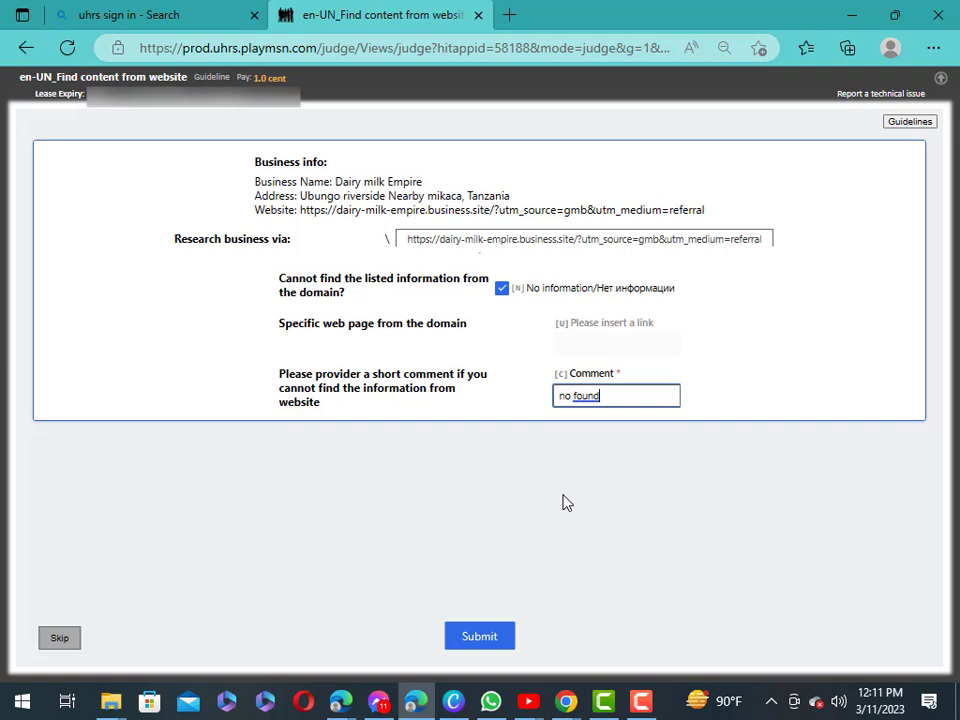
pyautogui.click(479, 640)
# Submit The Islamia University of Bahawalpur listing as "No information" with the copied comment "no found"
pyautogui.click(501, 288)
pyautogui.moveTo(501, 288); pyautogui.dragTo(590, 390)
pyautogui.rightClick(587, 396)
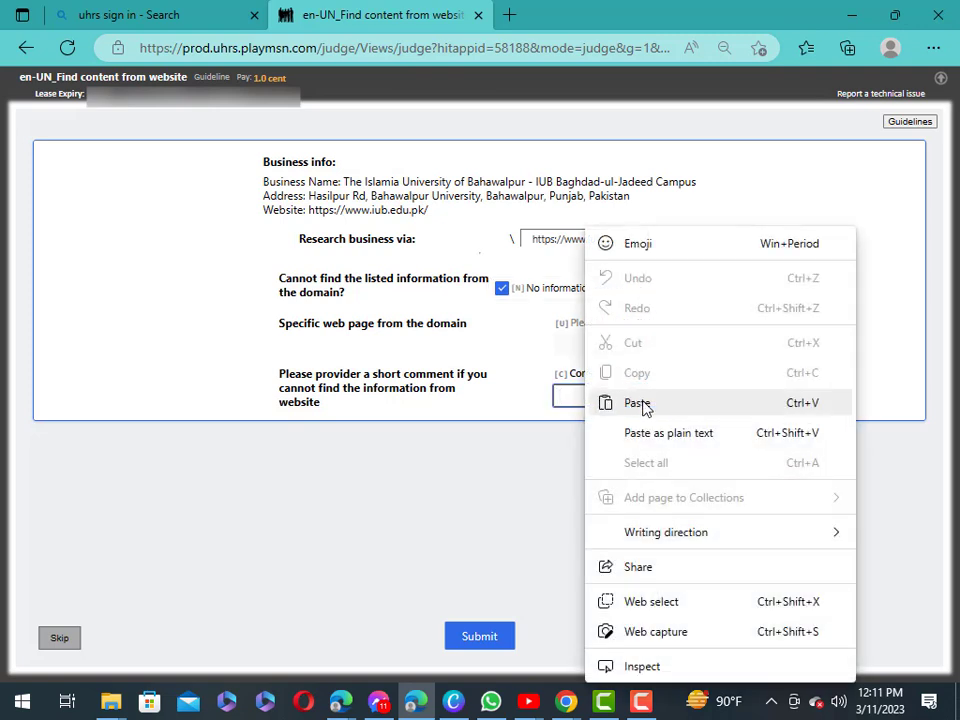
pyautogui.click(638, 403)
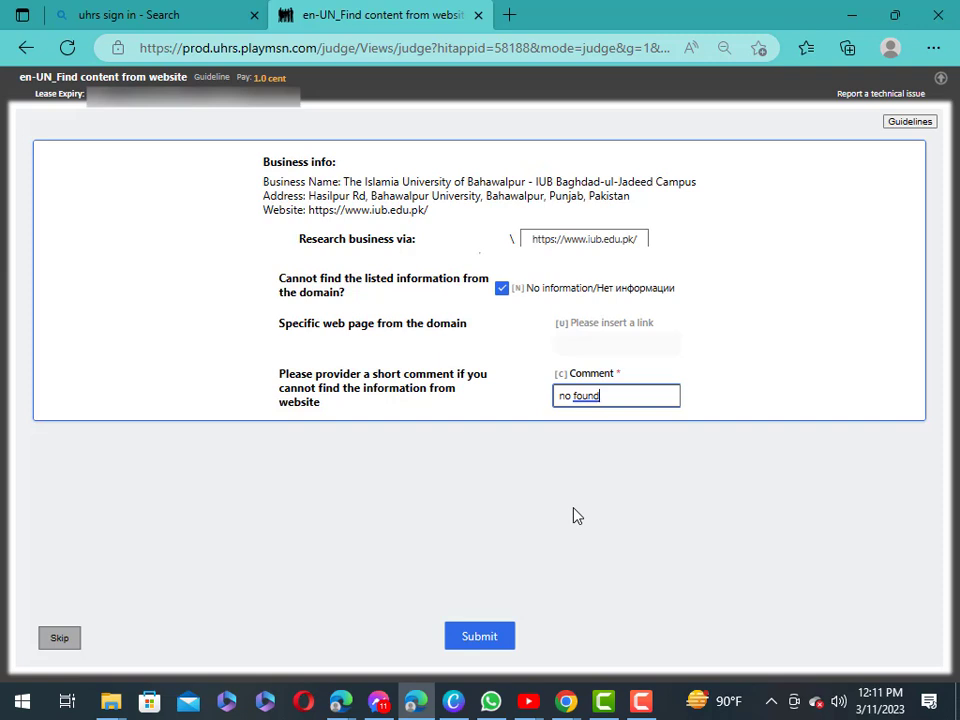
pyautogui.click(477, 640)
# Submit the Walmart House Cleaning Services listing as "No information" with the copied comment "no found"
pyautogui.click(503, 289)
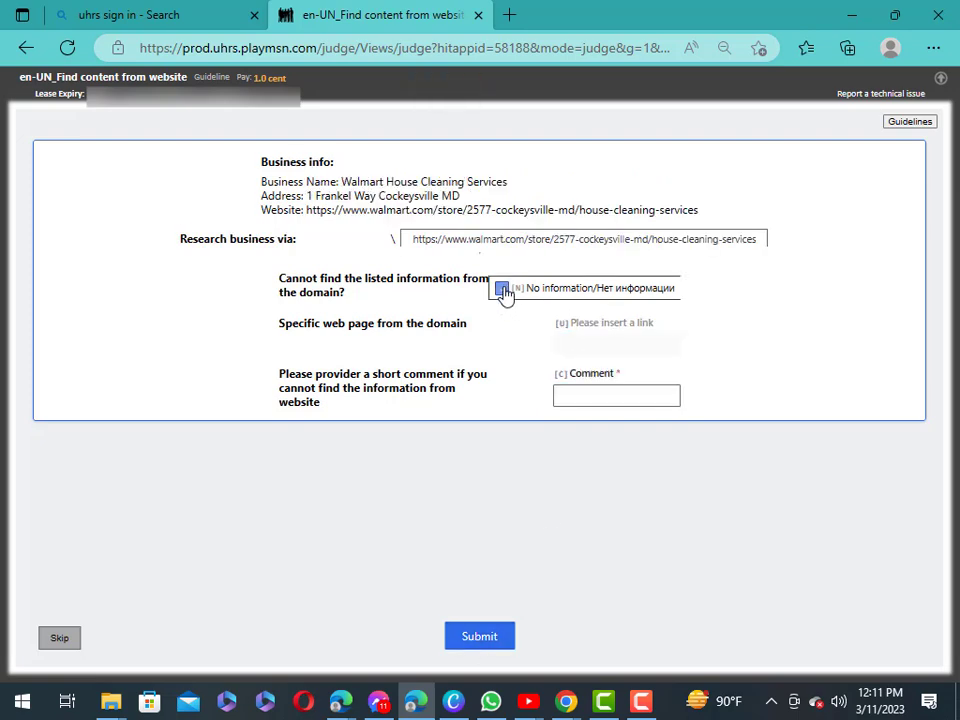
pyautogui.click(566, 400)
pyautogui.rightClick(568, 398)
pyautogui.click(618, 401)
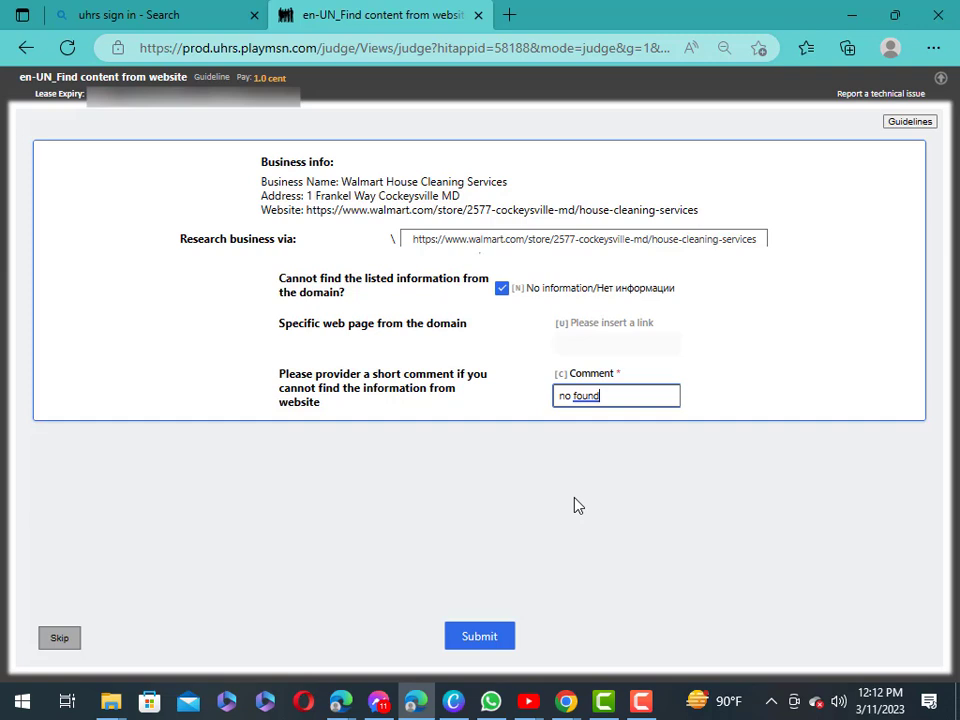
pyautogui.click(479, 637)
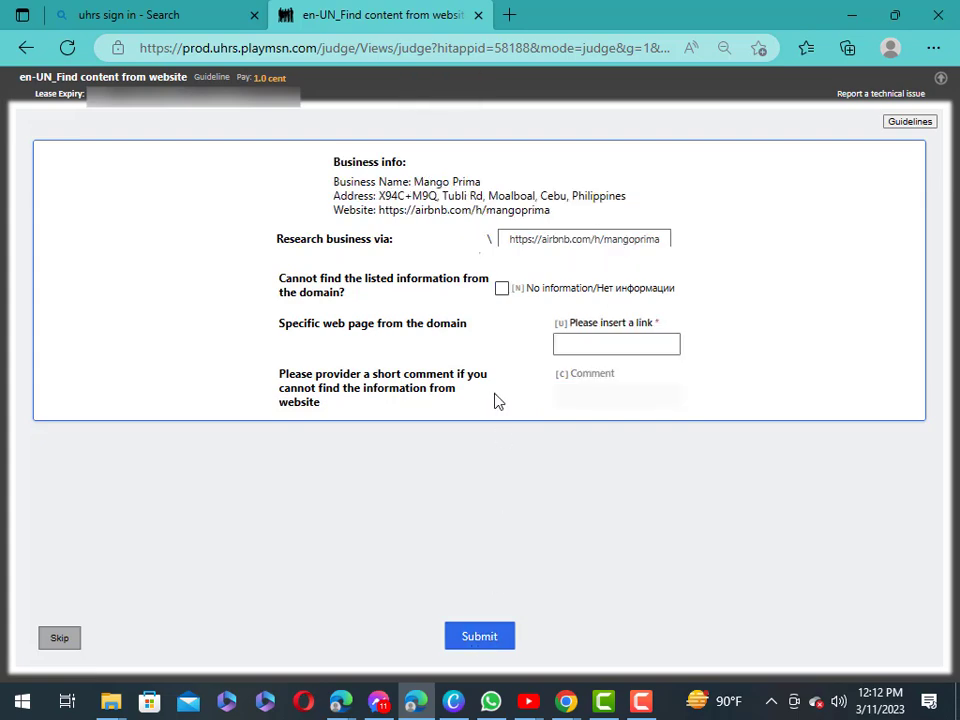
# Submit the Mango Prima listing as "No information" with the copied comment "no found"
pyautogui.click(501, 290)
pyautogui.click(578, 396)
pyautogui.rightClick(578, 396)
pyautogui.click(627, 402)
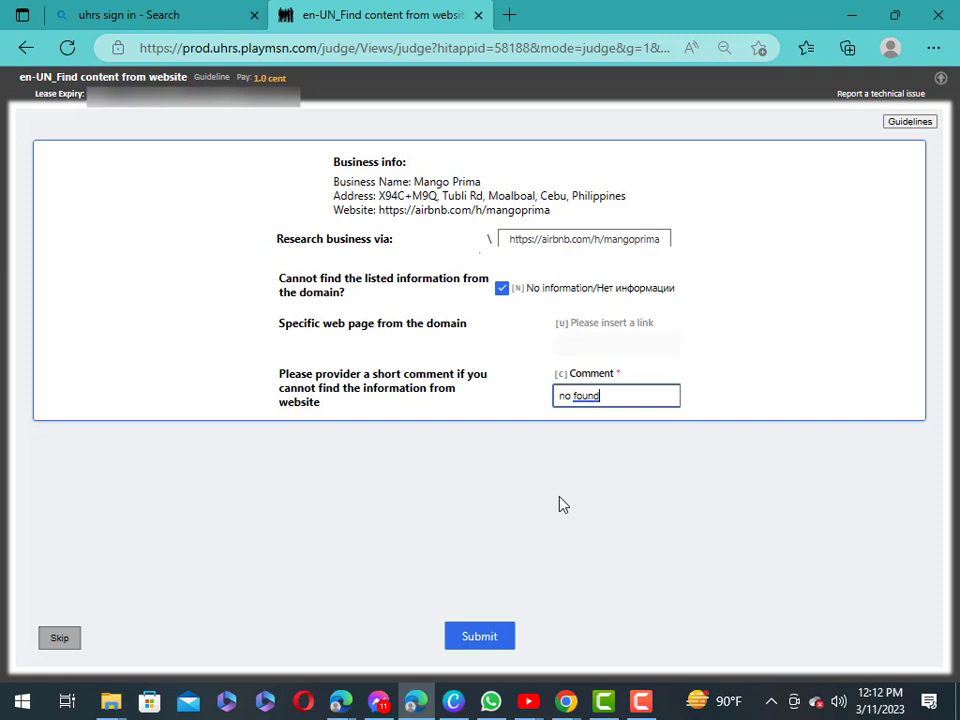
pyautogui.click(486, 642)
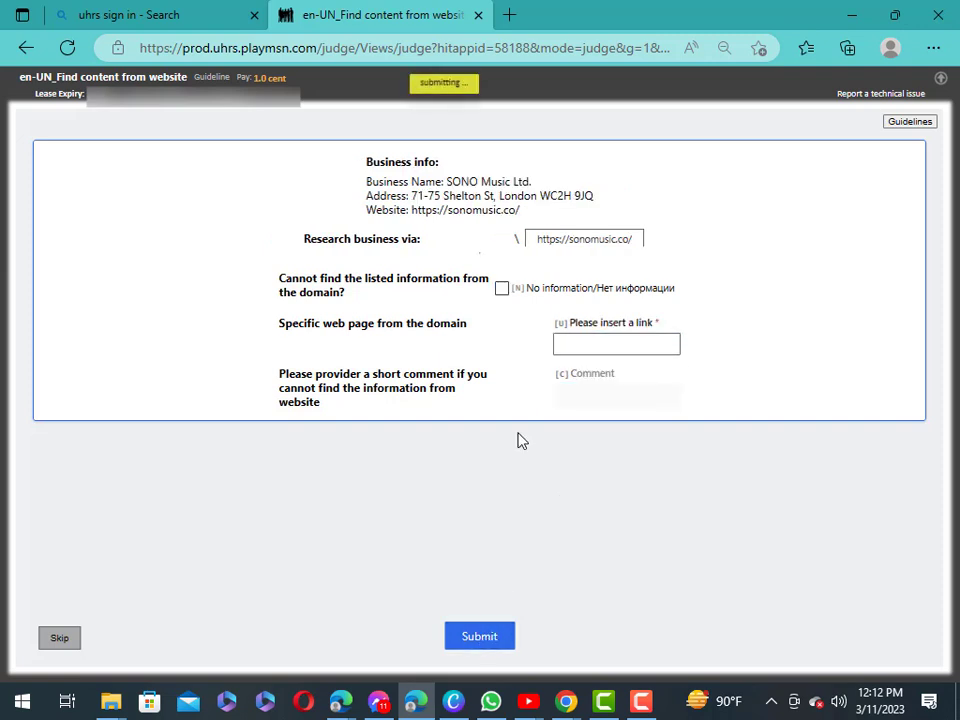
# Submit the SONO Music Ltd. listing as "No information" with the copied comment "no found"
pyautogui.click(502, 288)
pyautogui.click(579, 395)
pyautogui.rightClick(579, 395)
pyautogui.click(632, 402)
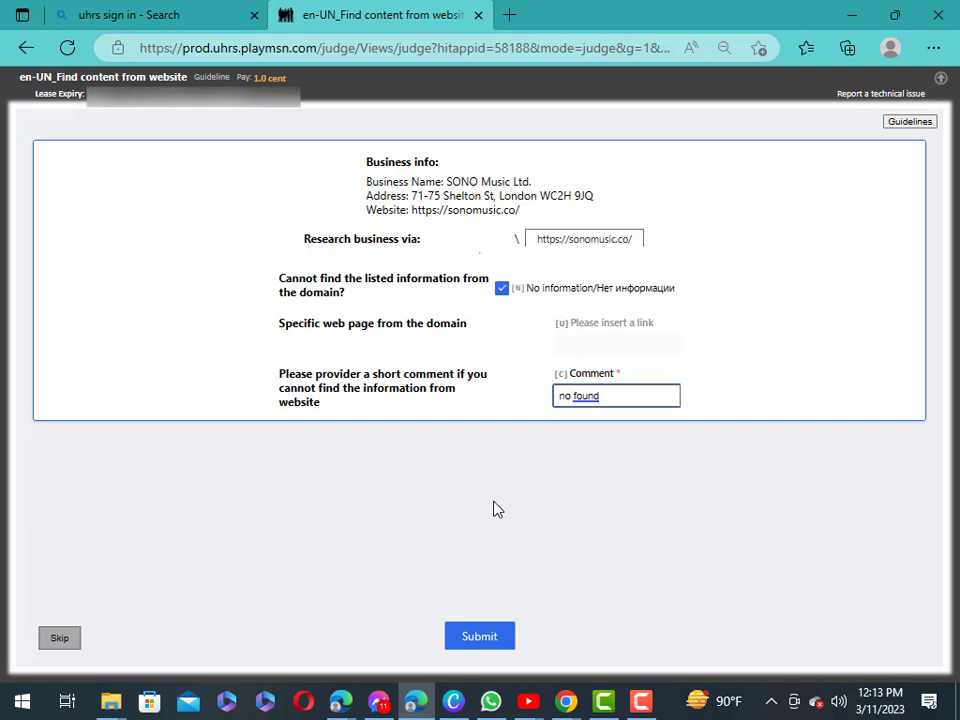
pyautogui.click(484, 638)
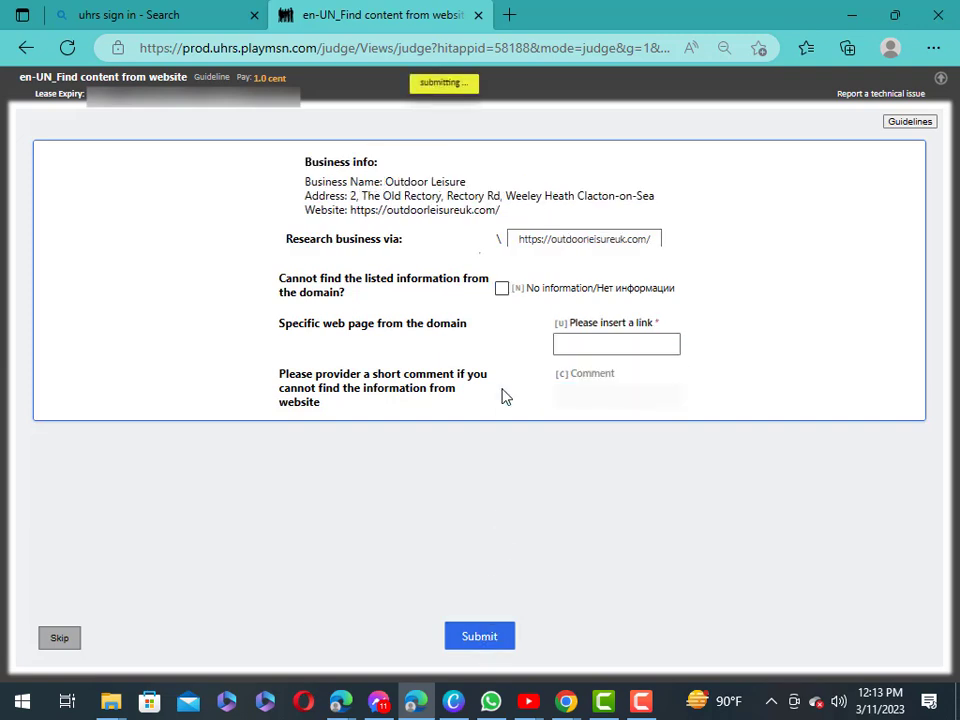
# Submit the Outdoor Leisure listing as "No information" with the copied comment "no found"
pyautogui.click(501, 287)
pyautogui.click(590, 398)
pyautogui.rightClick(590, 398)
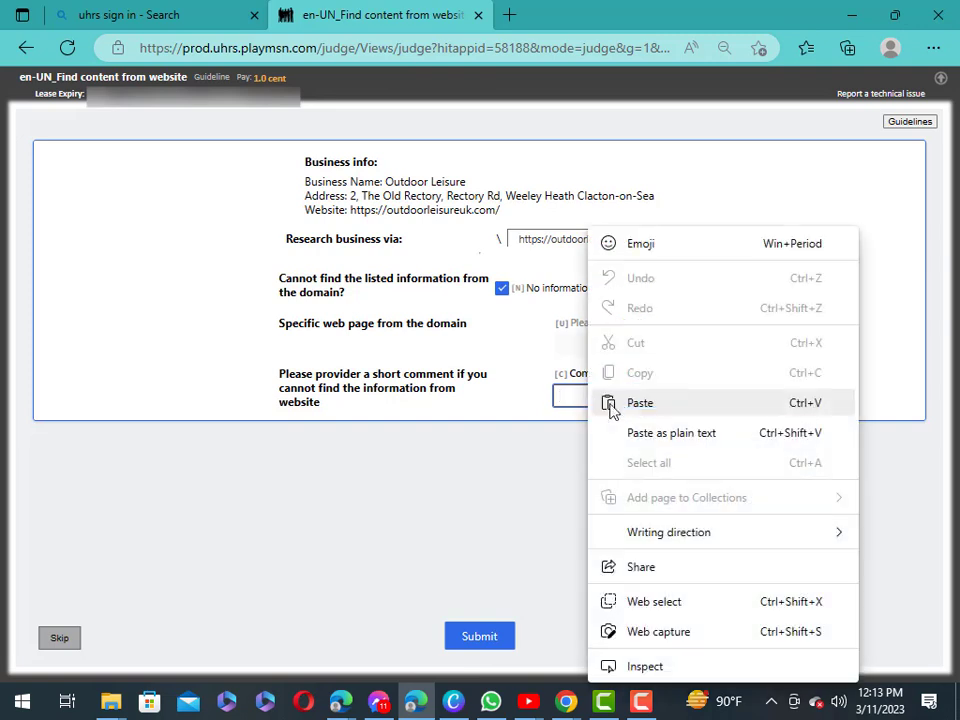
pyautogui.click(656, 409)
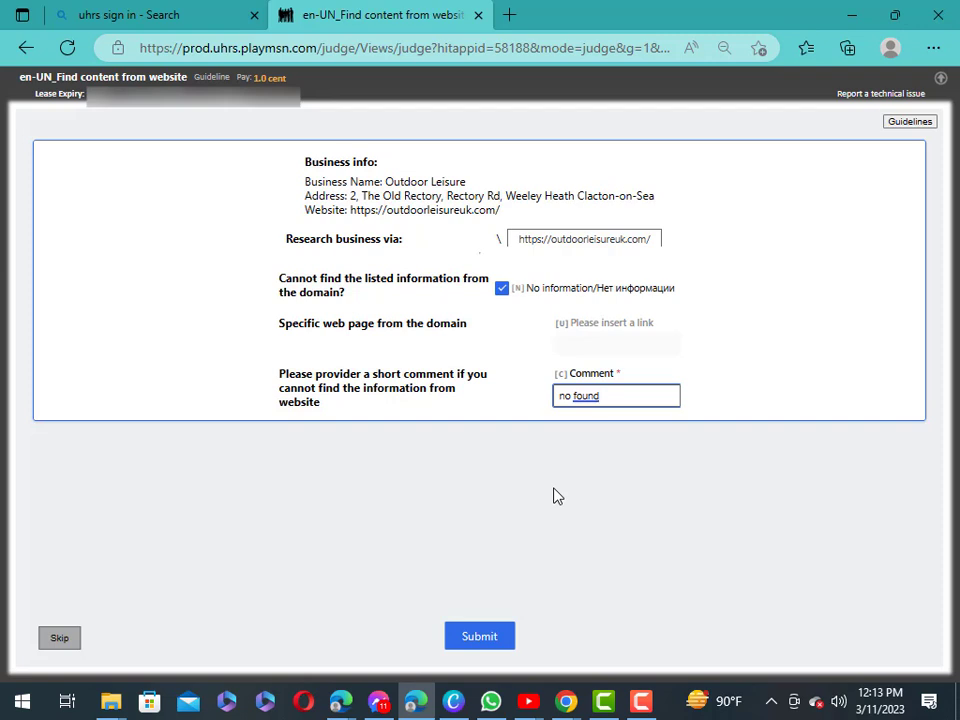
pyautogui.click(490, 637)
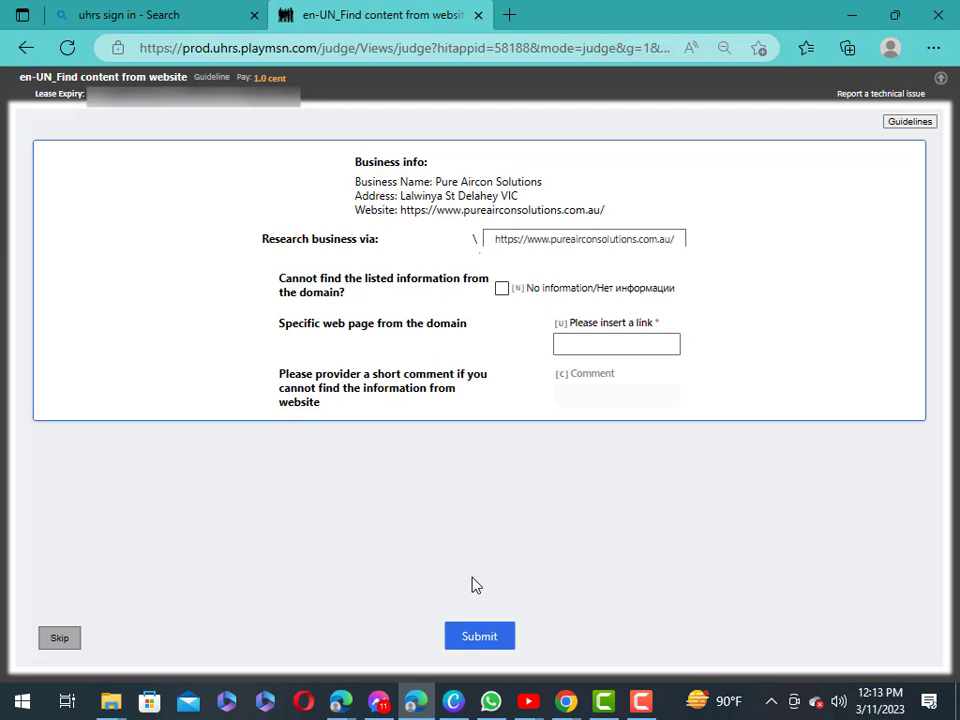
# Submit the Pure Aircon Solutions listing as "No information" with the copied comment "no found"
pyautogui.click(502, 288)
pyautogui.click(626, 393)
pyautogui.rightClick(611, 394)
pyautogui.click(630, 400)
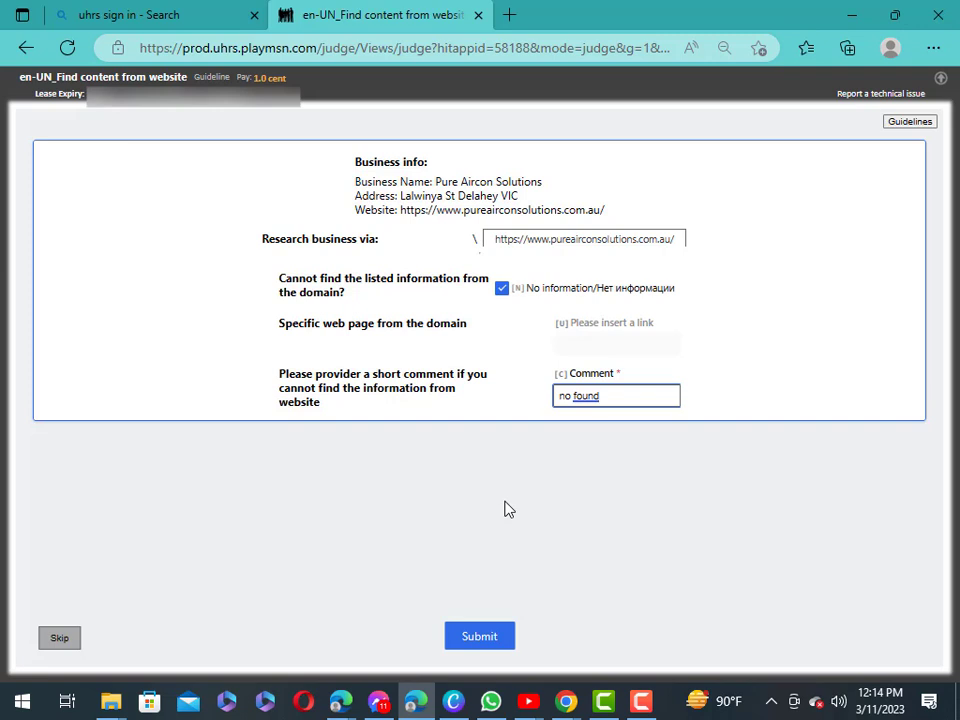
pyautogui.click(479, 640)
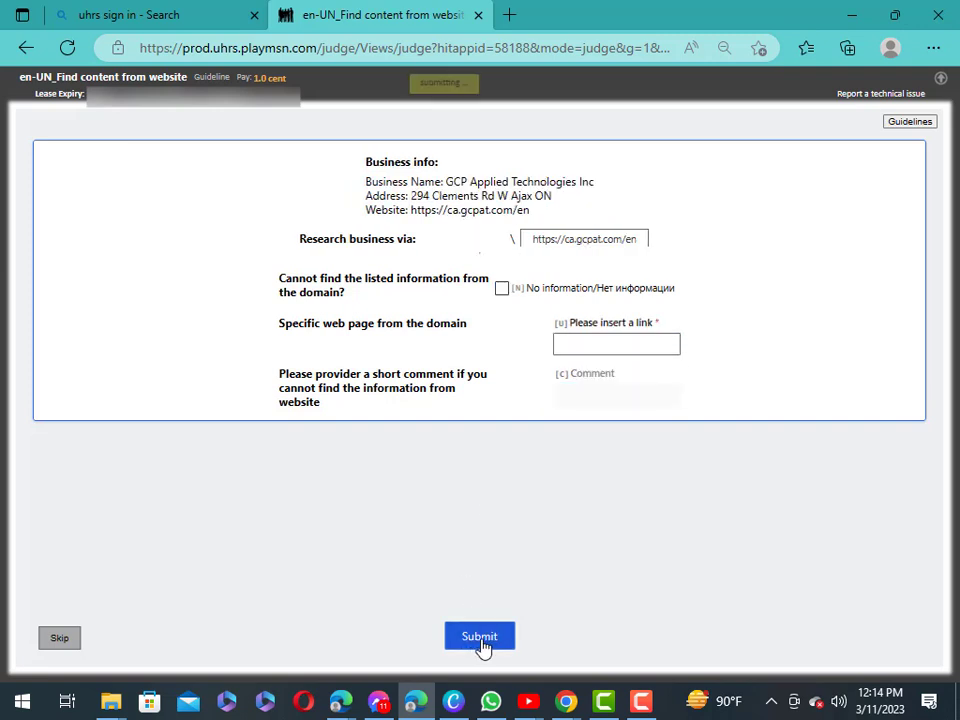
# Submit the GCP Applied Technologies Inc listing as "No information" with the copied comment "no found"
pyautogui.click(500, 289)
pyautogui.click(579, 392)
pyautogui.rightClick(580, 394)
pyautogui.click(627, 410)
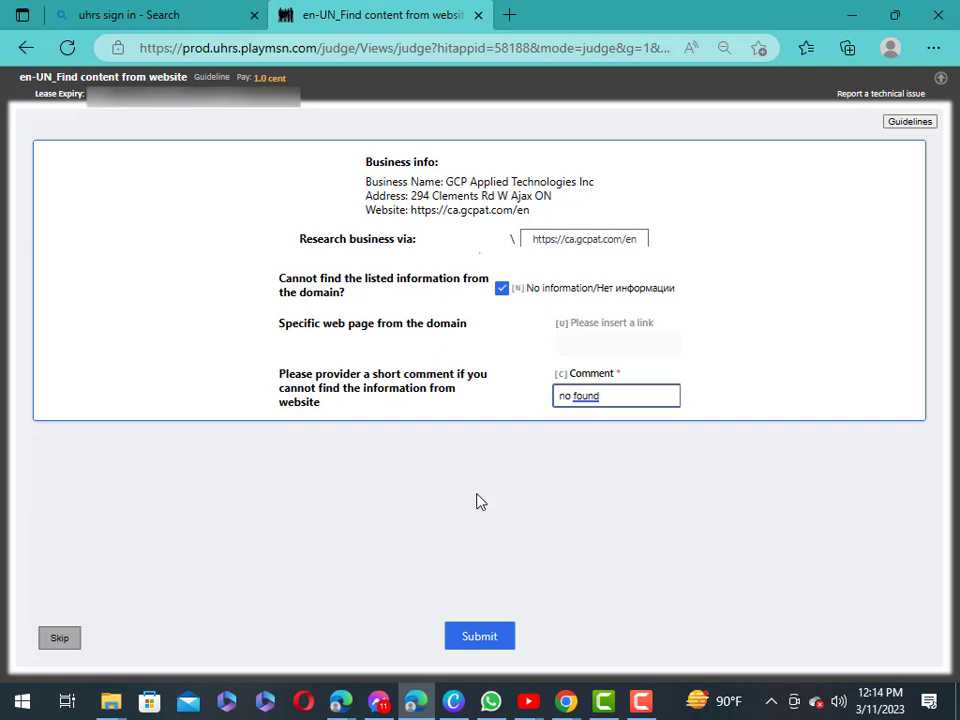
pyautogui.click(474, 640)
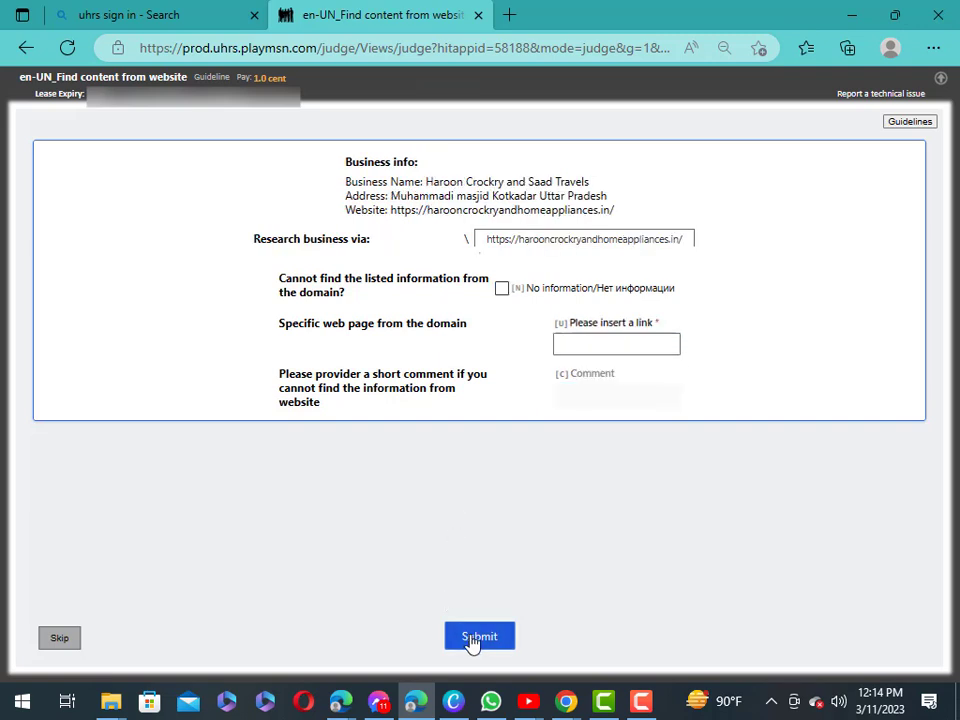
# Submit the Haroon Crockry and Saad Travels listing as "No information" with the copied comment "no found"
pyautogui.click(501, 288)
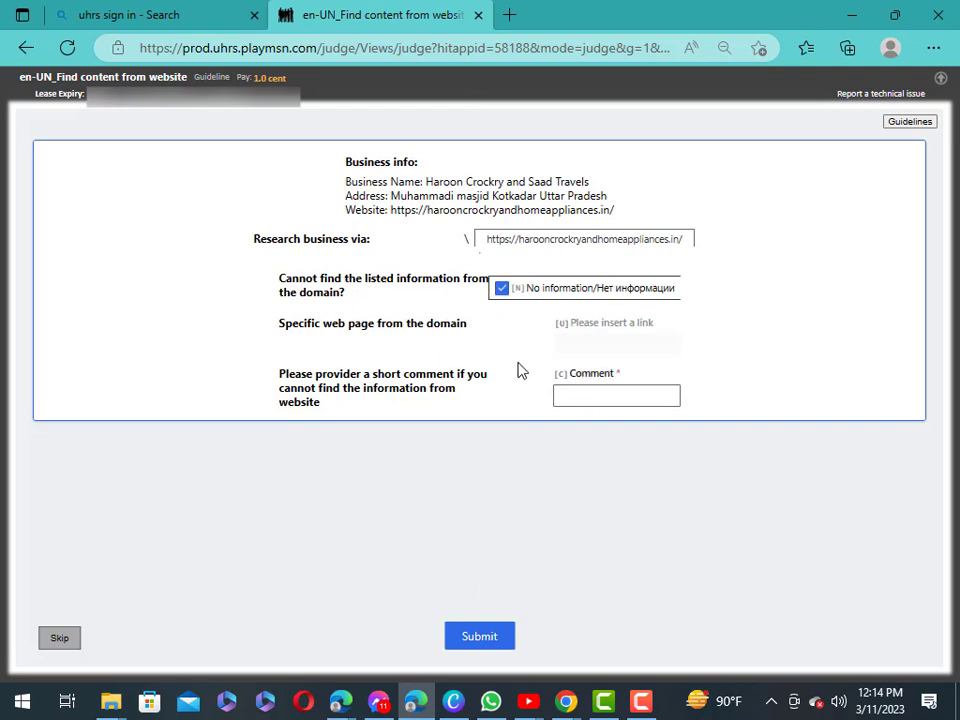
pyautogui.click(568, 396)
pyautogui.rightClick(568, 396)
pyautogui.click(621, 404)
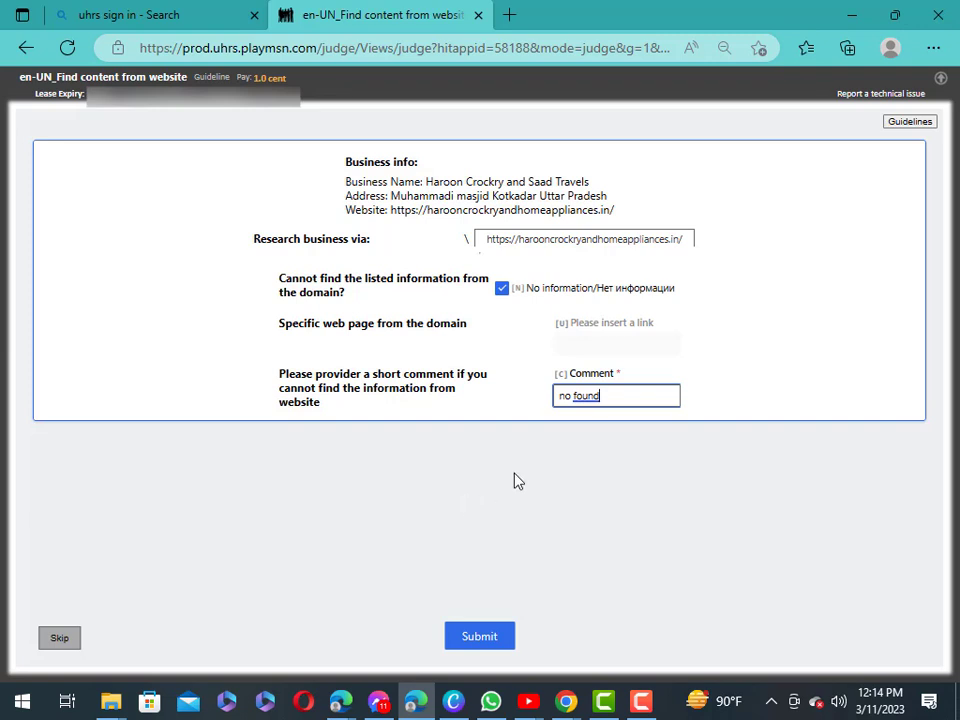
pyautogui.click(484, 641)
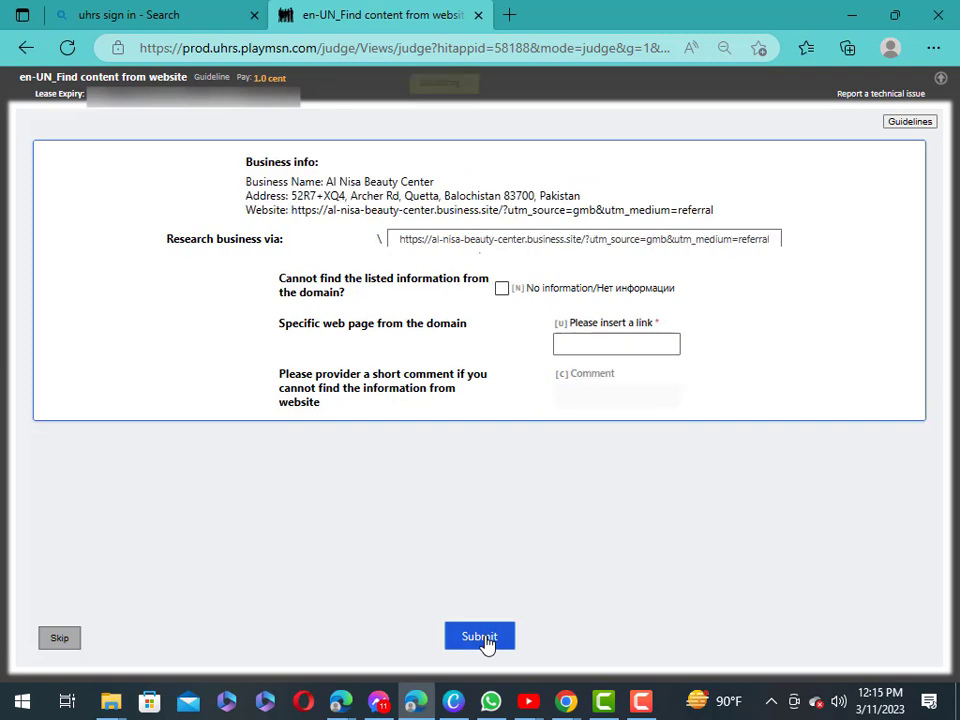
# Submit the Al Nisa Beauty Center listing as "No information" with the copied comment "no found"
pyautogui.click(502, 288)
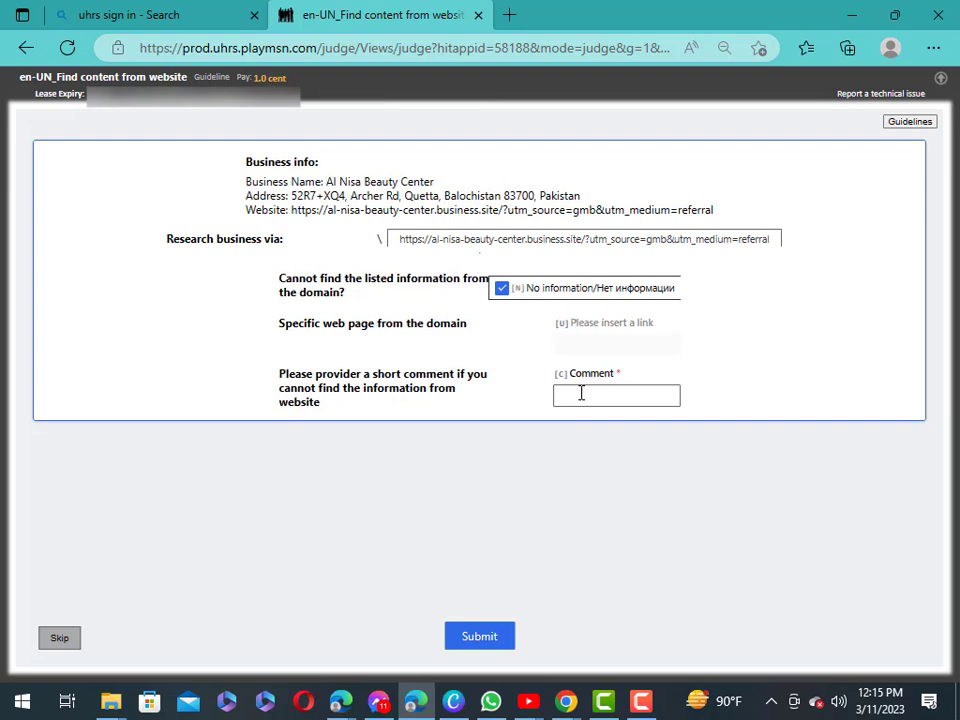
pyautogui.rightClick(566, 395)
pyautogui.click(630, 403)
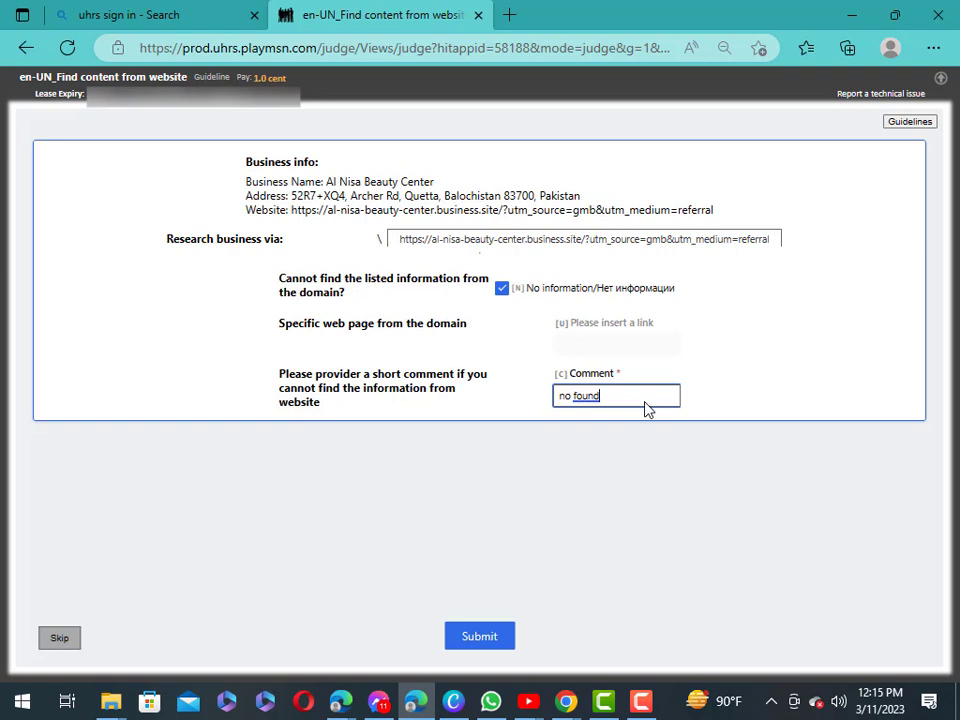
pyautogui.click(495, 641)
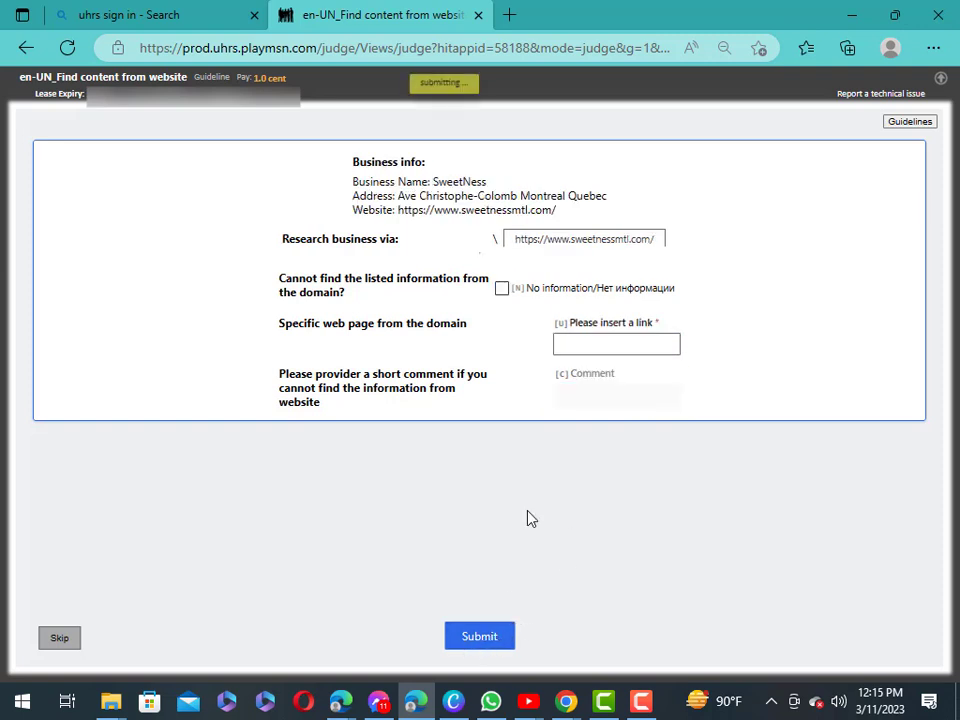
# Submit the SweetNess listing as "No information" with the copied comment "no found"
pyautogui.click(502, 289)
pyautogui.rightClick(604, 402)
pyautogui.click(604, 402)
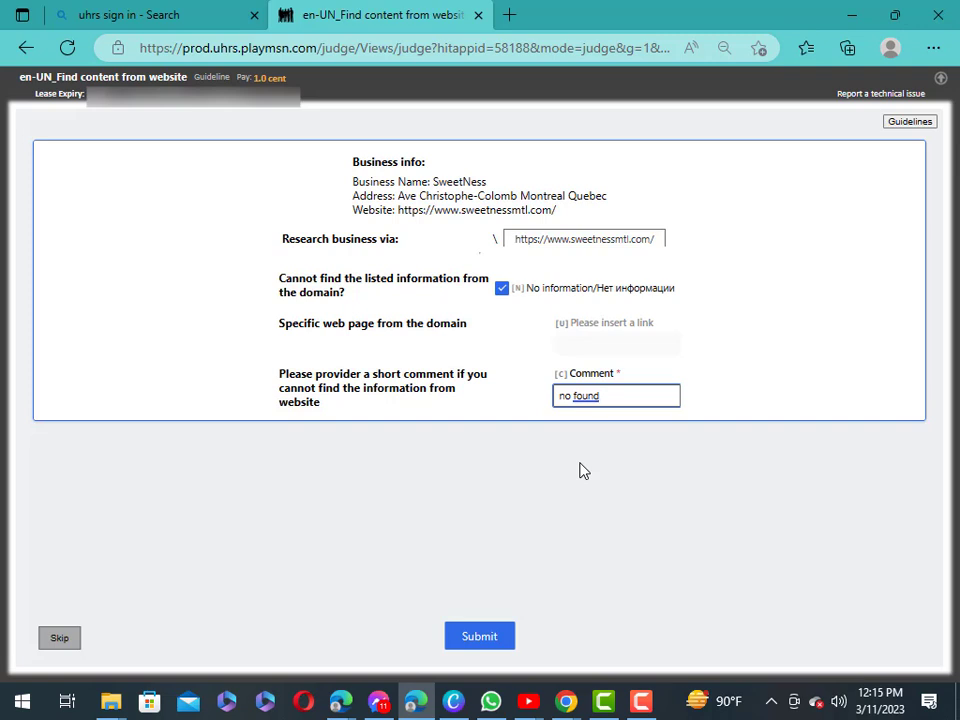
pyautogui.click(479, 637)
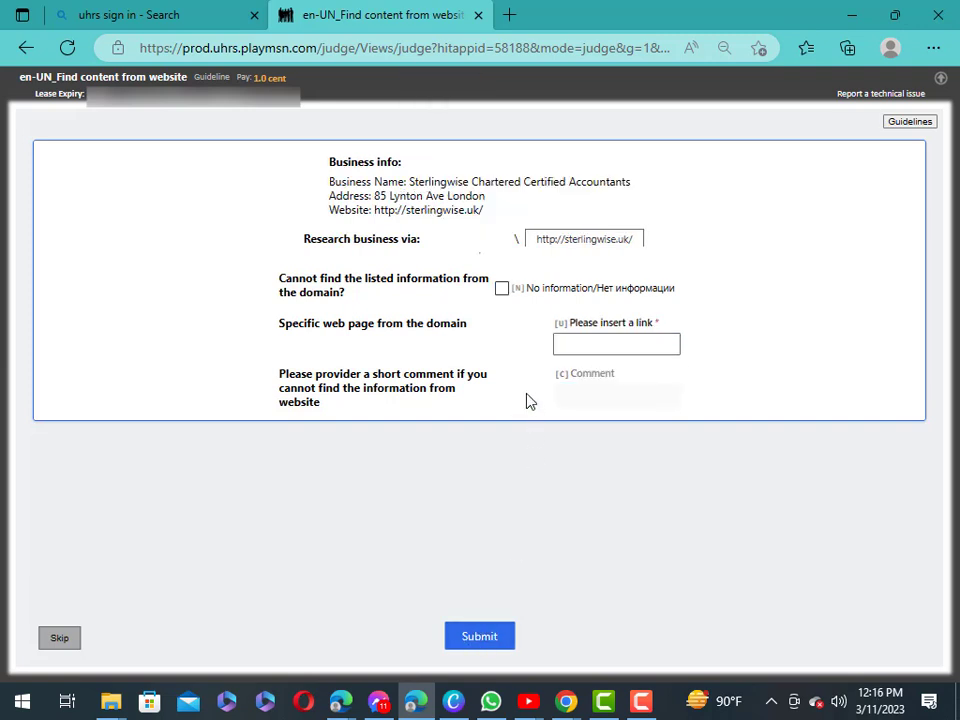
# Submit the Sterlingwise Chartered Certified Accountants listing as "No information" with the copied comment "no found"
pyautogui.click(505, 293)
pyautogui.click(594, 396)
pyautogui.rightClick(597, 397)
pyautogui.click(620, 401)
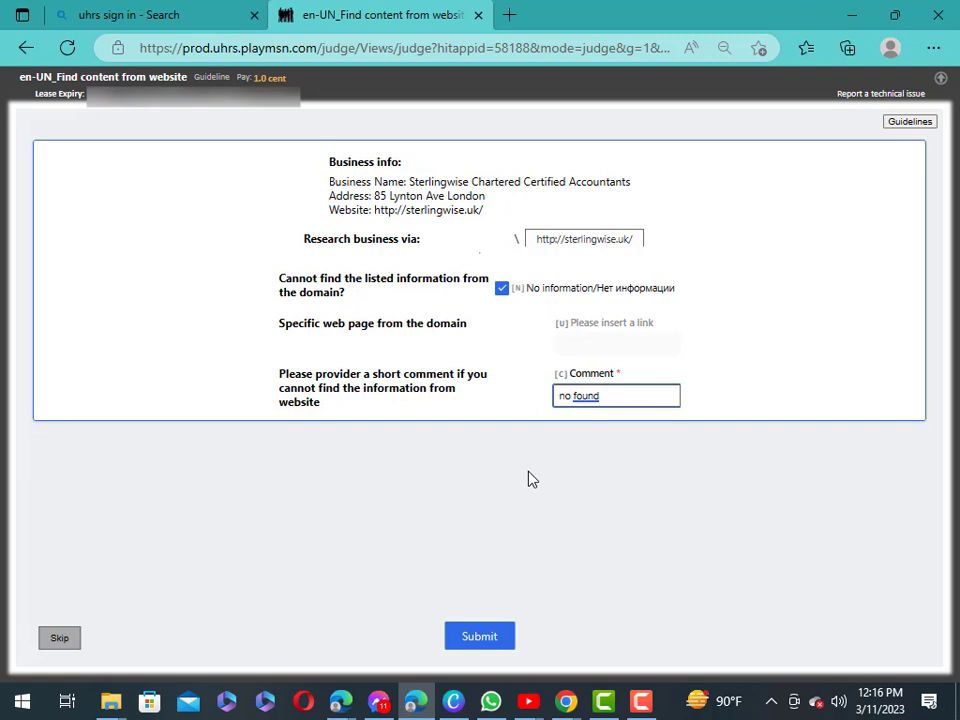
pyautogui.click(495, 643)
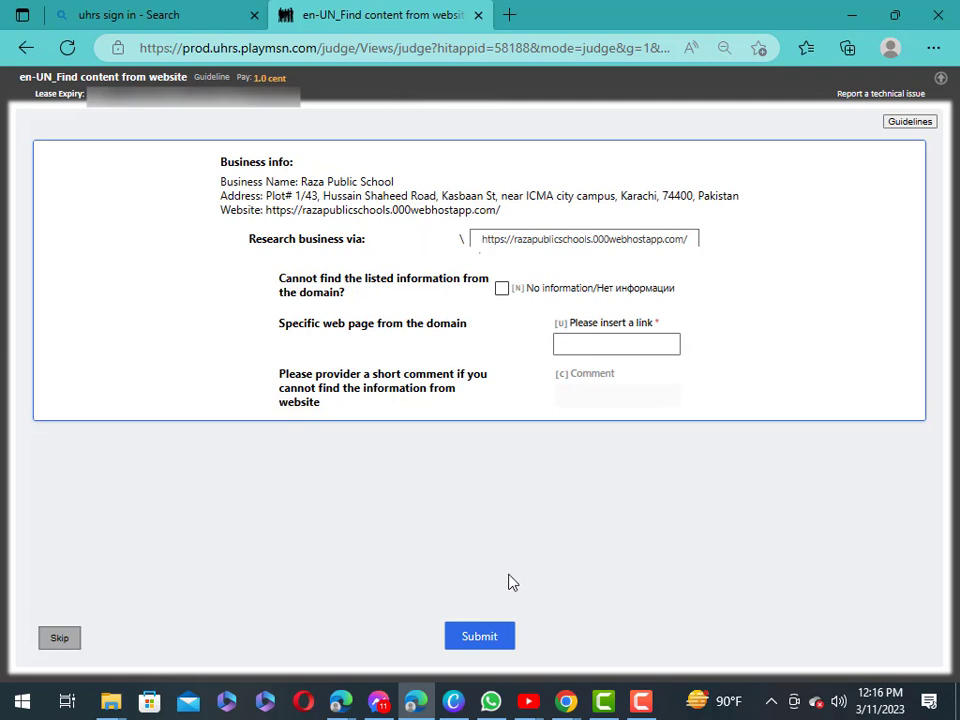
# Submit the Raza Public School listing as "No information" with the copied comment "no found"
pyautogui.click(503, 289)
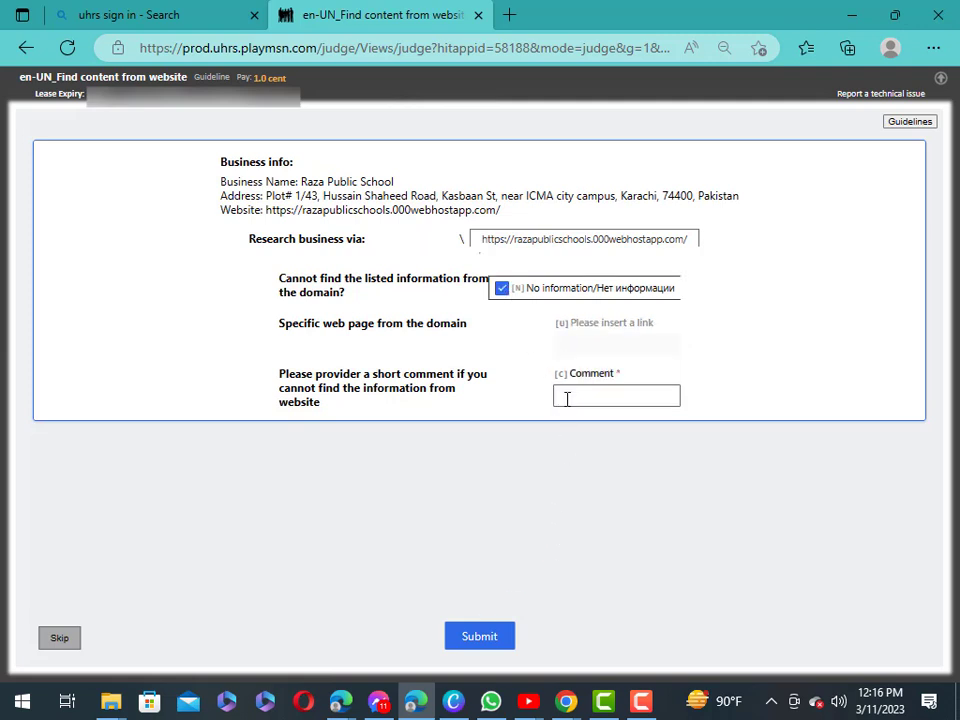
pyautogui.rightClick(594, 396)
pyautogui.click(628, 431)
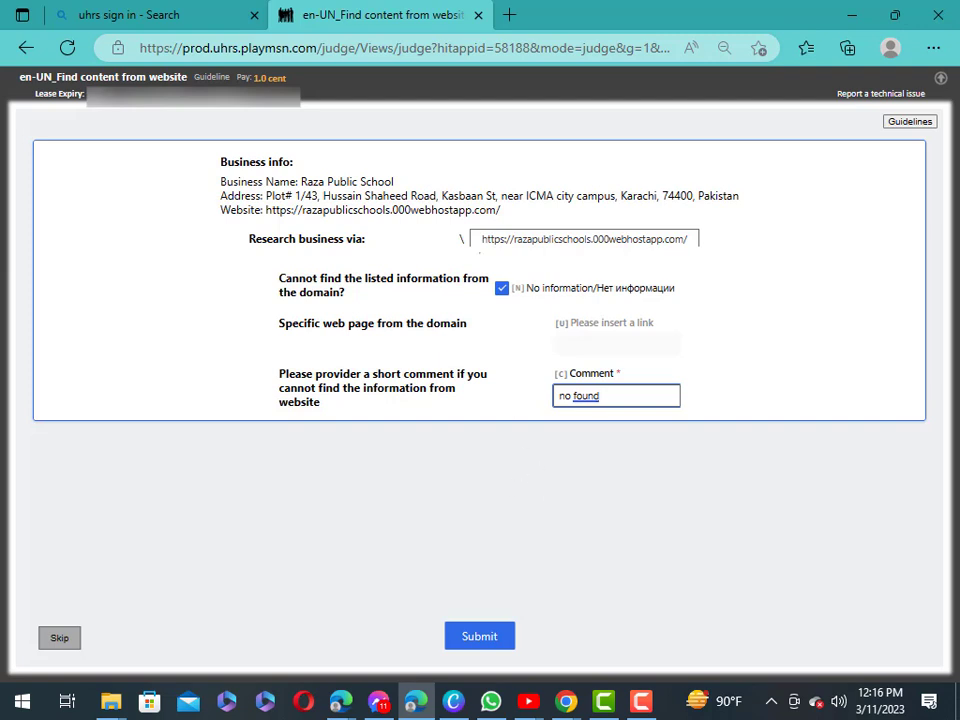
pyautogui.click(481, 637)
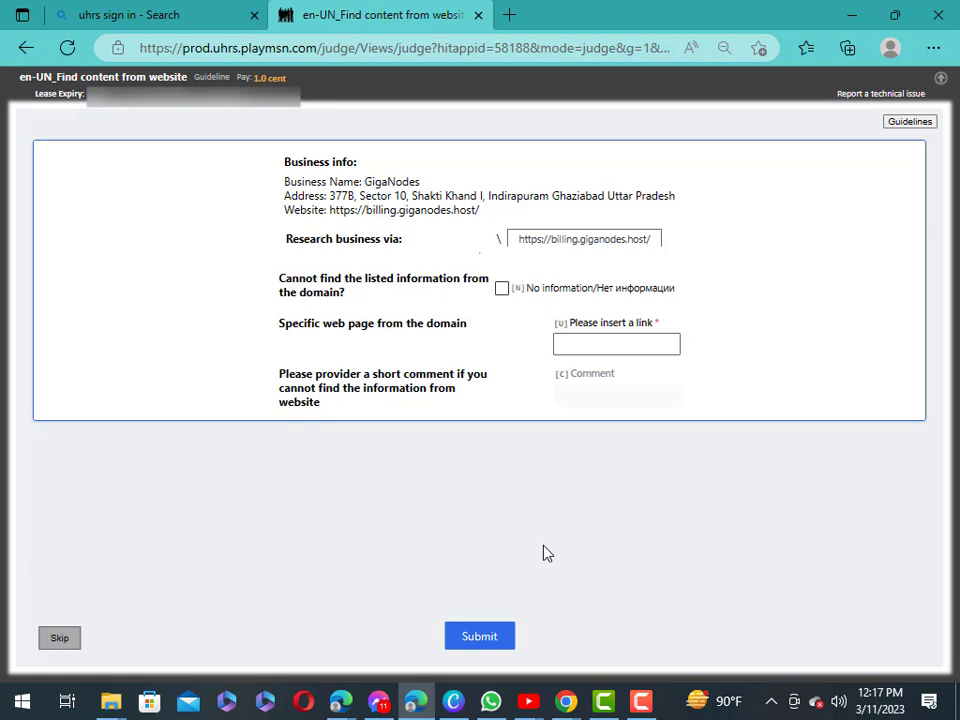
# Submit the GigaNodes listing as "No information" with the copied comment "no found"
pyautogui.click(503, 290)
pyautogui.click(590, 397)
pyautogui.rightClick(590, 397)
pyautogui.click(626, 401)
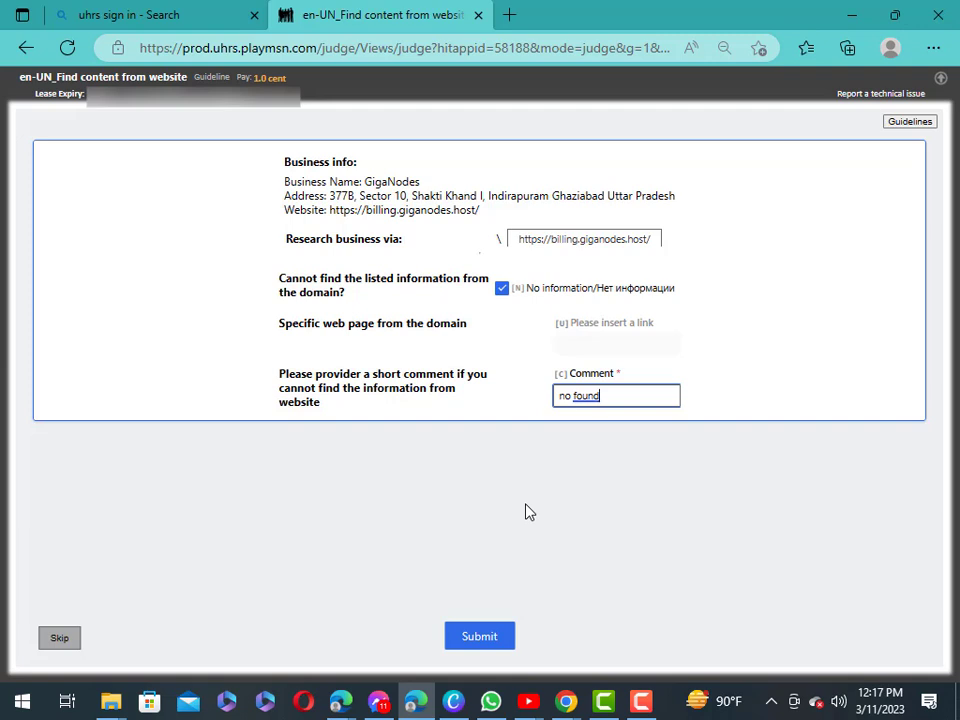
pyautogui.click(490, 642)
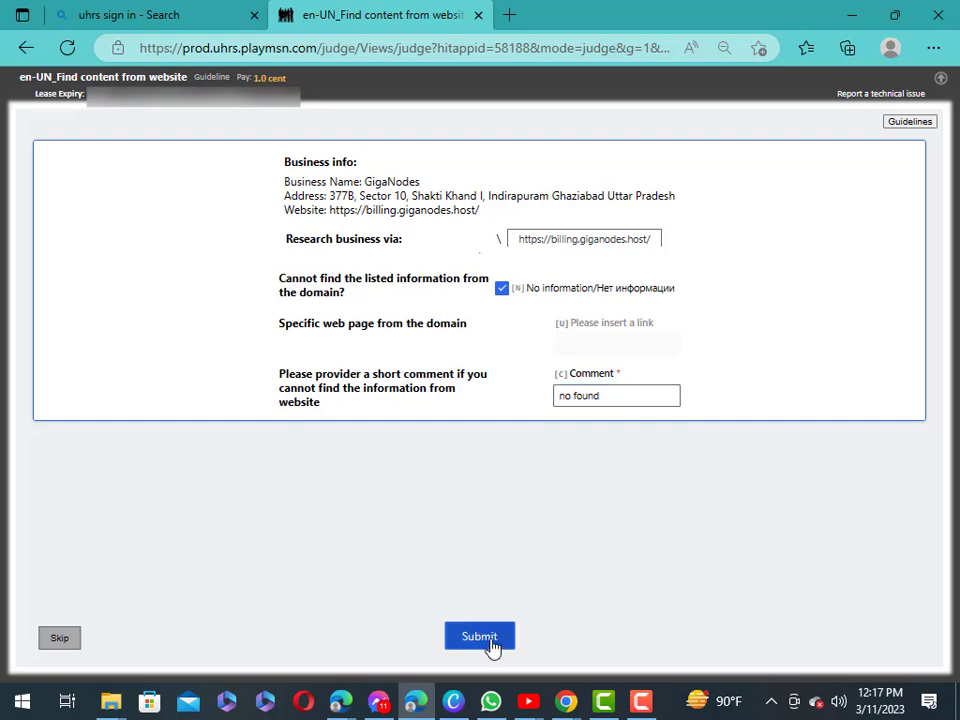
# Submit the Jessica's Cleaning Services listing as "No information" with the copied comment "no found"
pyautogui.click(500, 290)
pyautogui.click(588, 404)
pyautogui.rightClick(591, 400)
pyautogui.click(621, 401)
pyautogui.write('no found')
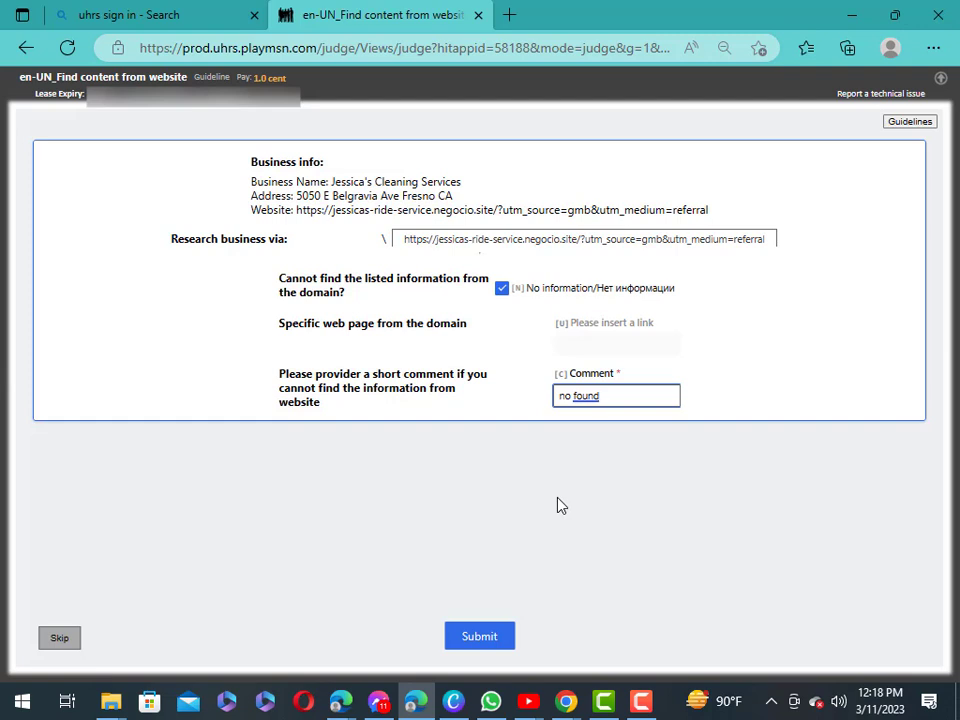
pyautogui.click(478, 642)
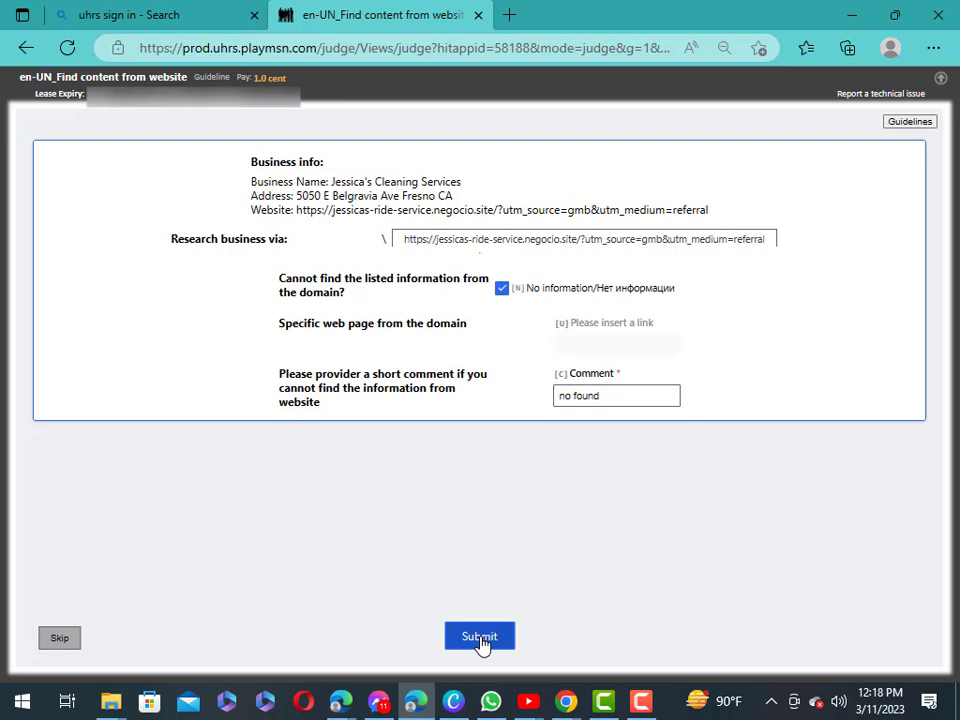
# Submit the Smart Financial Management, Inc. listing as "No information" with the copied comment "no found"
pyautogui.click(502, 289)
pyautogui.click(580, 397)
pyautogui.rightClick(585, 398)
pyautogui.click(636, 403)
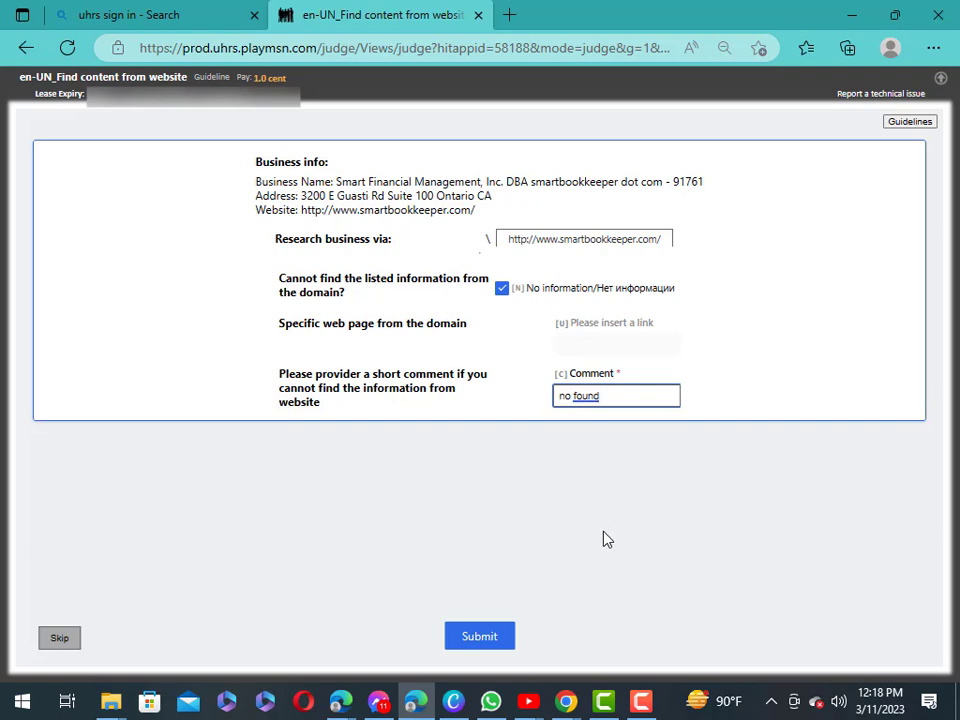
pyautogui.click(480, 637)
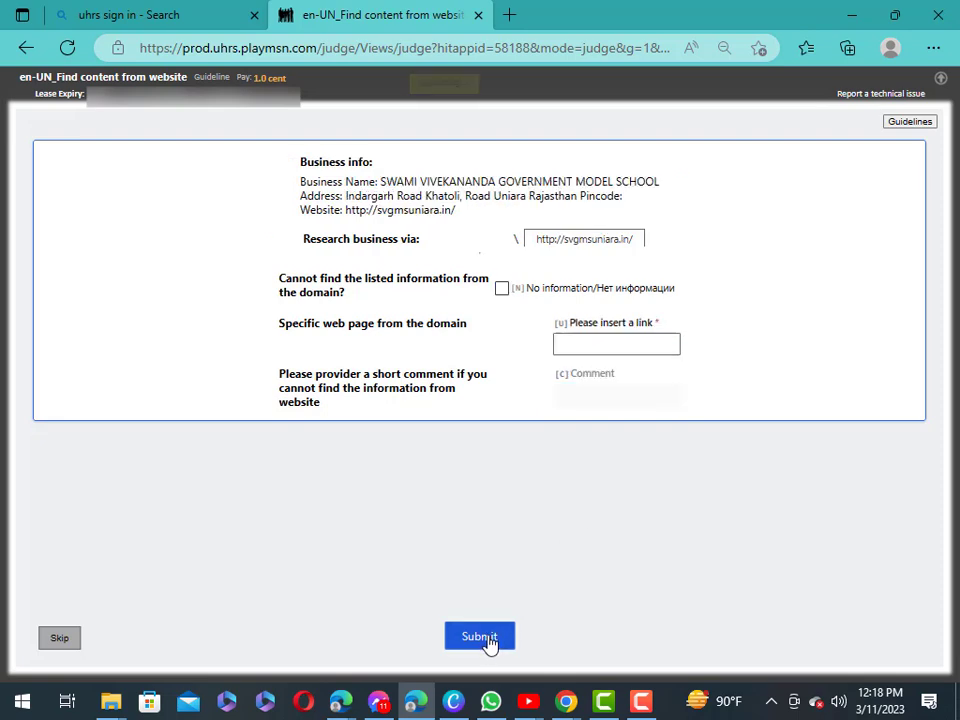
# Submit the Swami Vivekananda Government Model School listing as "No information" with the copied comment "no found"
pyautogui.click(500, 290)
pyautogui.click(589, 390)
pyautogui.rightClick(589, 390)
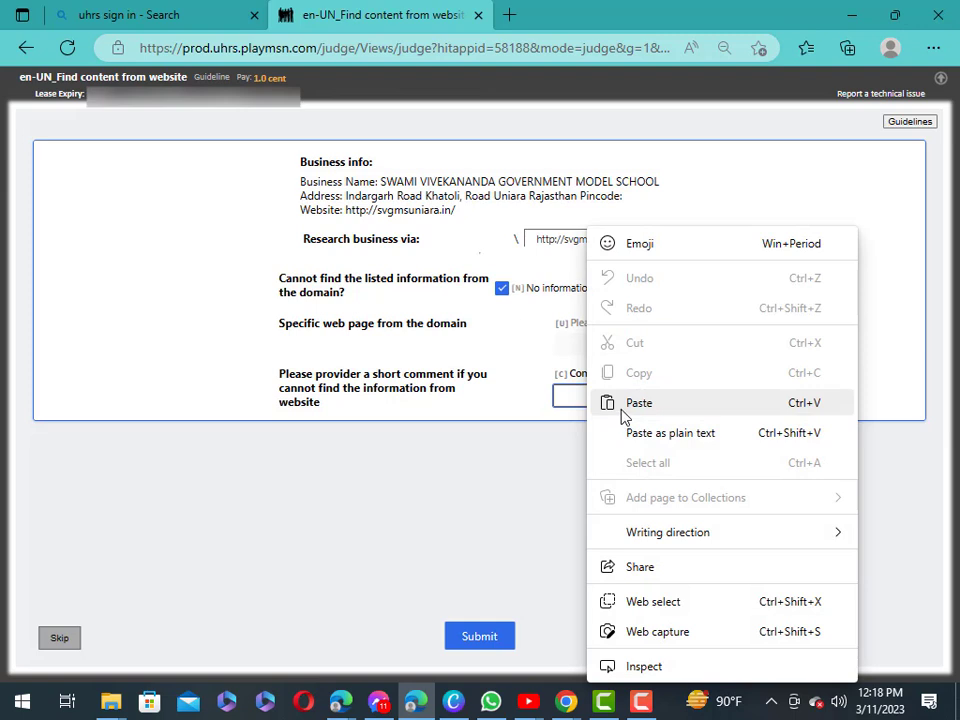
pyautogui.click(621, 402)
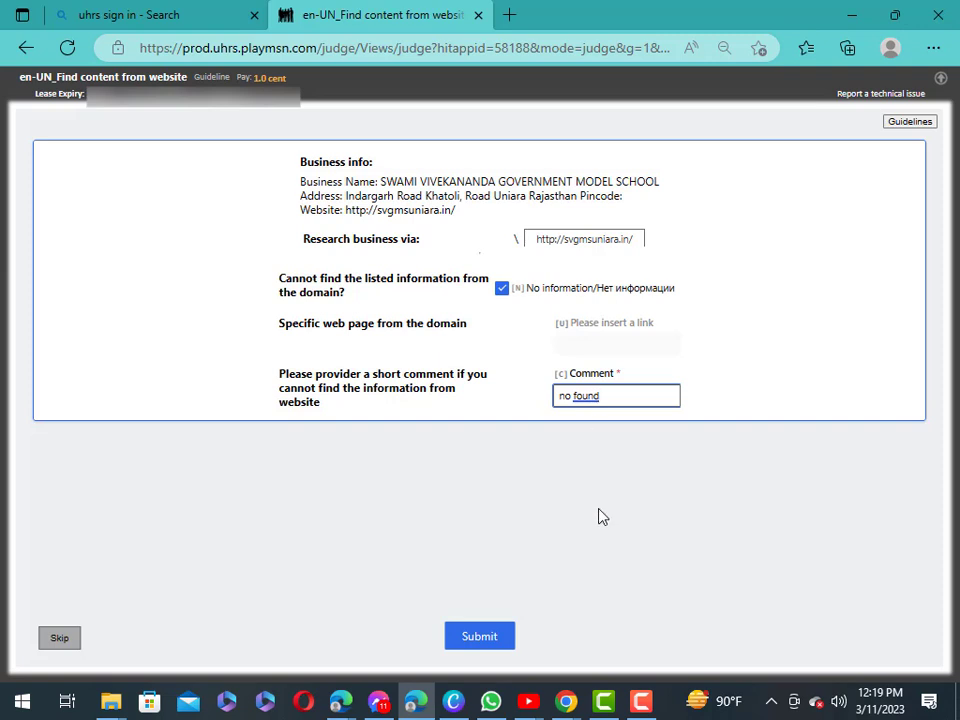
pyautogui.click(471, 638)
# Submit the Harshda Wiring Harness listing as "No information" with the copied comment "no found"
pyautogui.click(502, 288)
pyautogui.click(596, 395)
pyautogui.rightClick(598, 400)
pyautogui.click(662, 403)
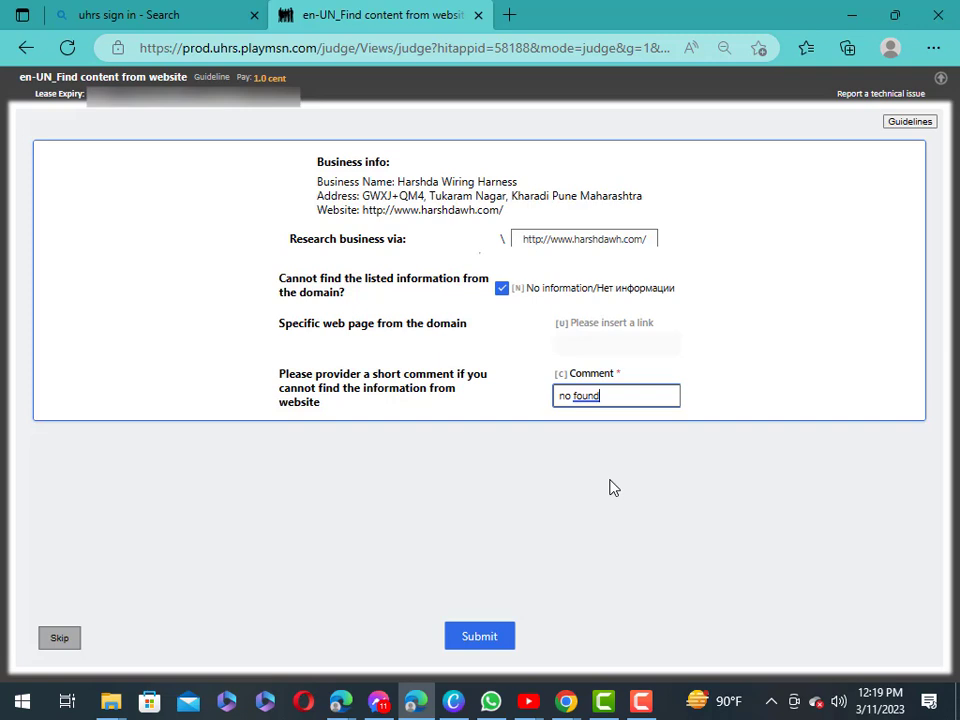
pyautogui.click(497, 643)
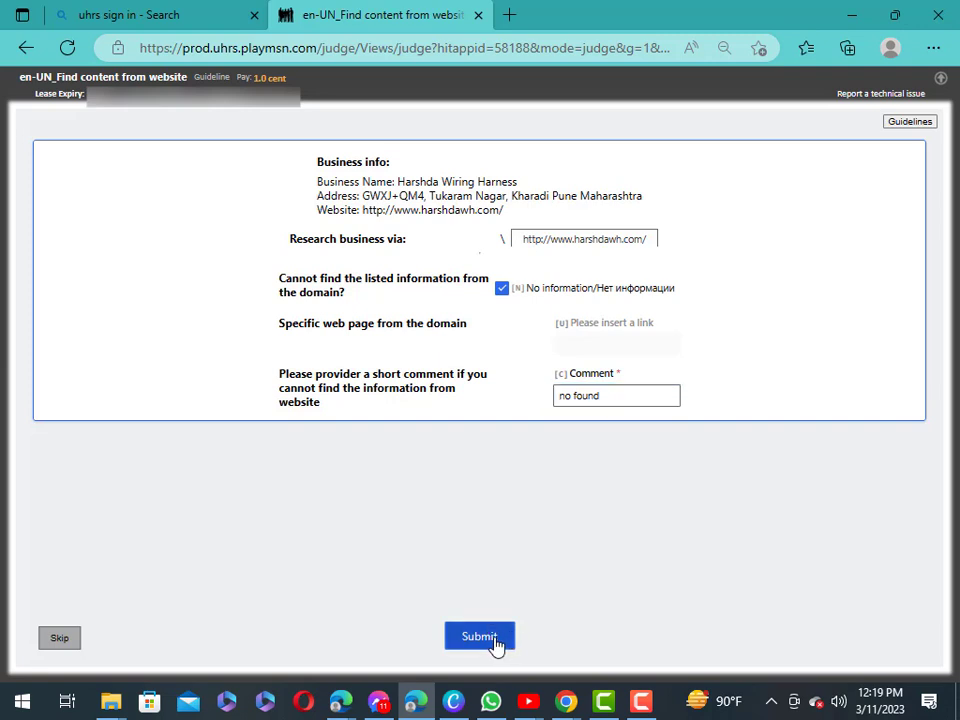
# Submit the On Point Garden Services listing as "No information" with the copied comment "no found"
pyautogui.click(518, 296)
pyautogui.click(587, 392)
pyautogui.rightClick(587, 393)
pyautogui.click(631, 410)
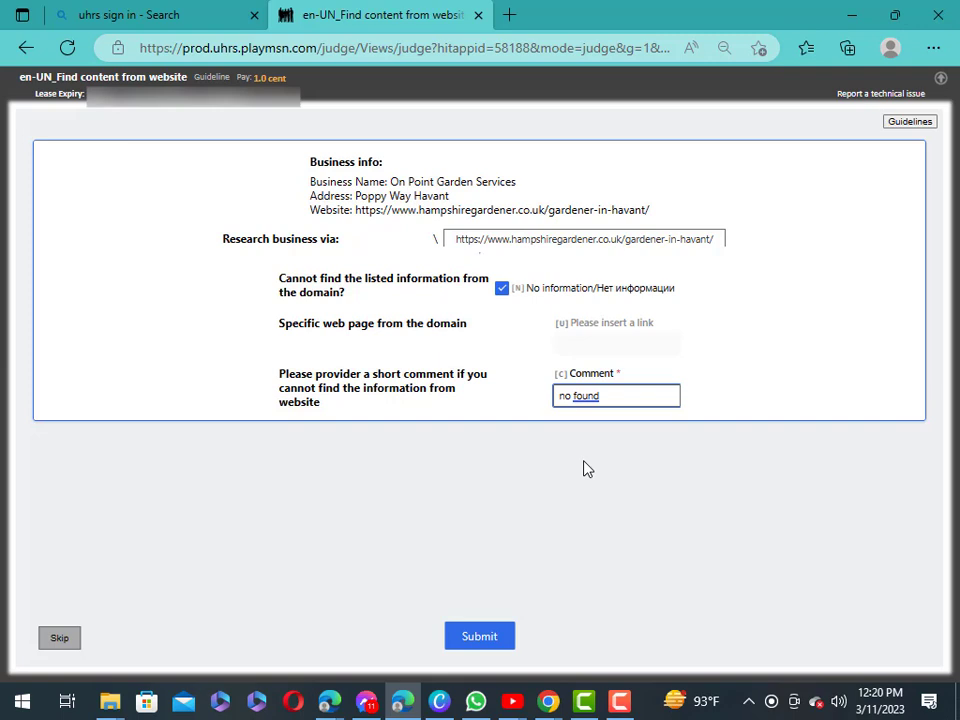
pyautogui.click(482, 645)
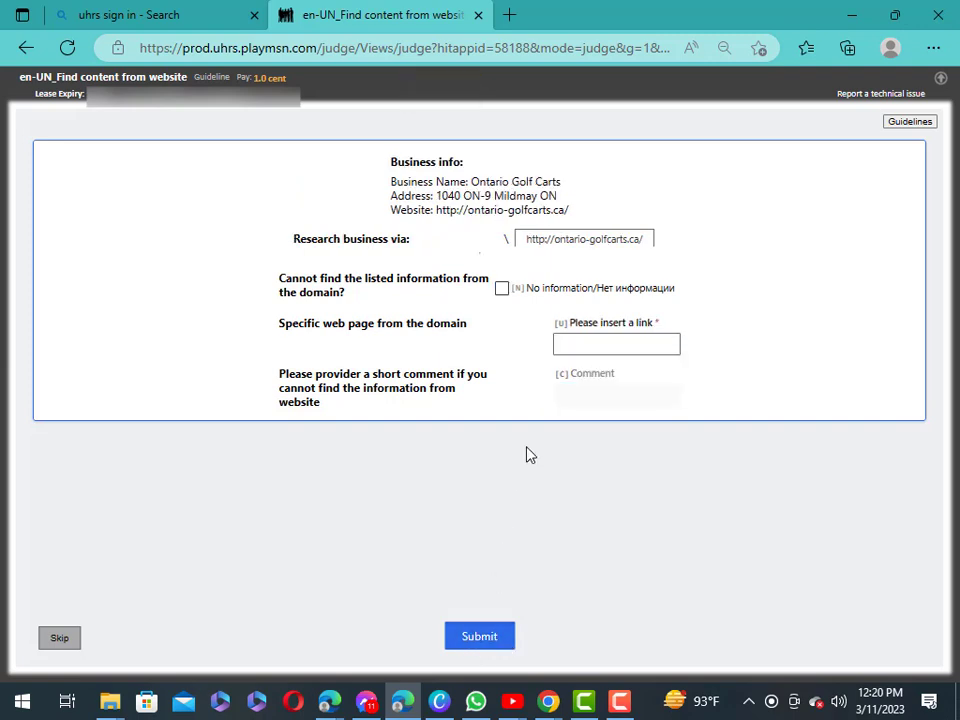
# Submit the Ontario Golf Carts listing as "No information" with the copied comment "no found"
pyautogui.click(502, 288)
pyautogui.click(584, 396)
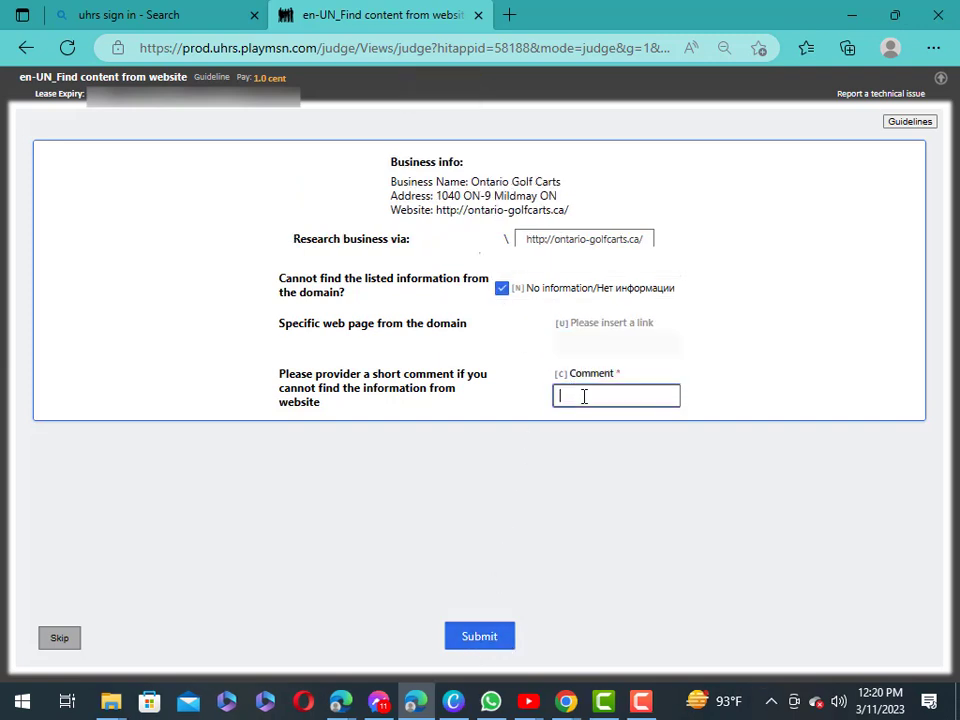
pyautogui.rightClick(590, 398)
pyautogui.click(672, 401)
pyautogui.click(483, 636)
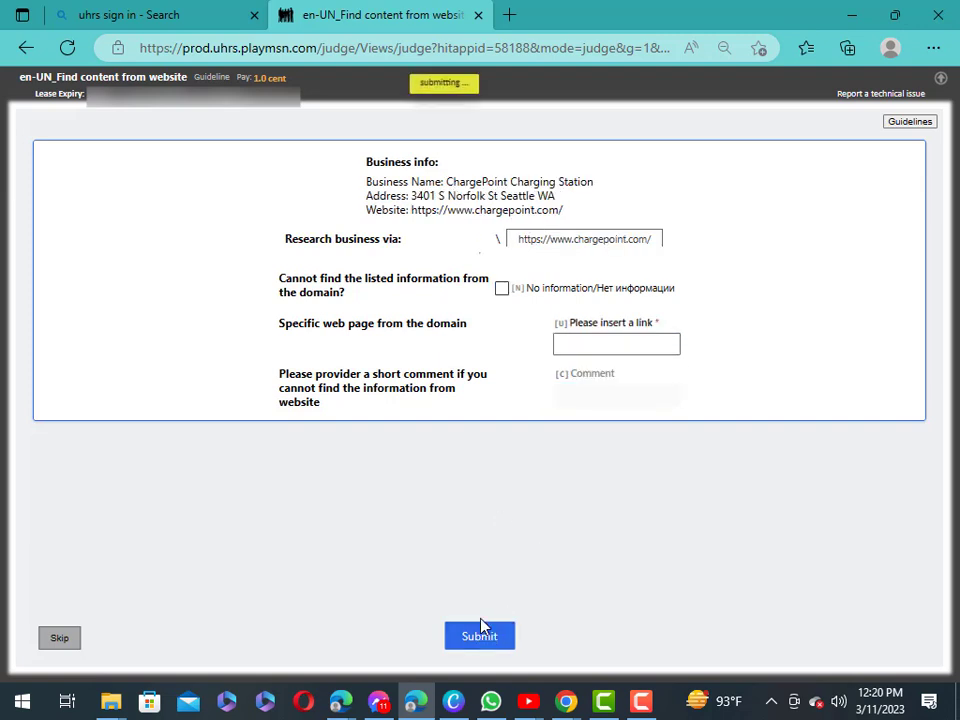
# Submit the ChargePoint Charging Station listing as "No information" with the copied comment "no found"
pyautogui.click(504, 292)
pyautogui.rightClick(580, 400)
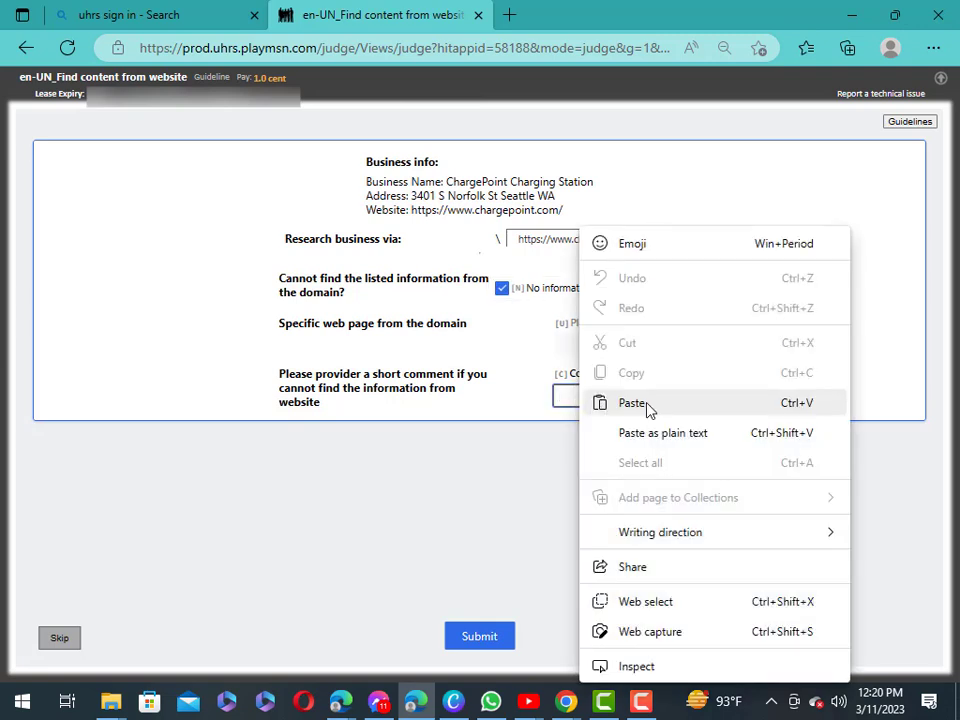
pyautogui.click(619, 406)
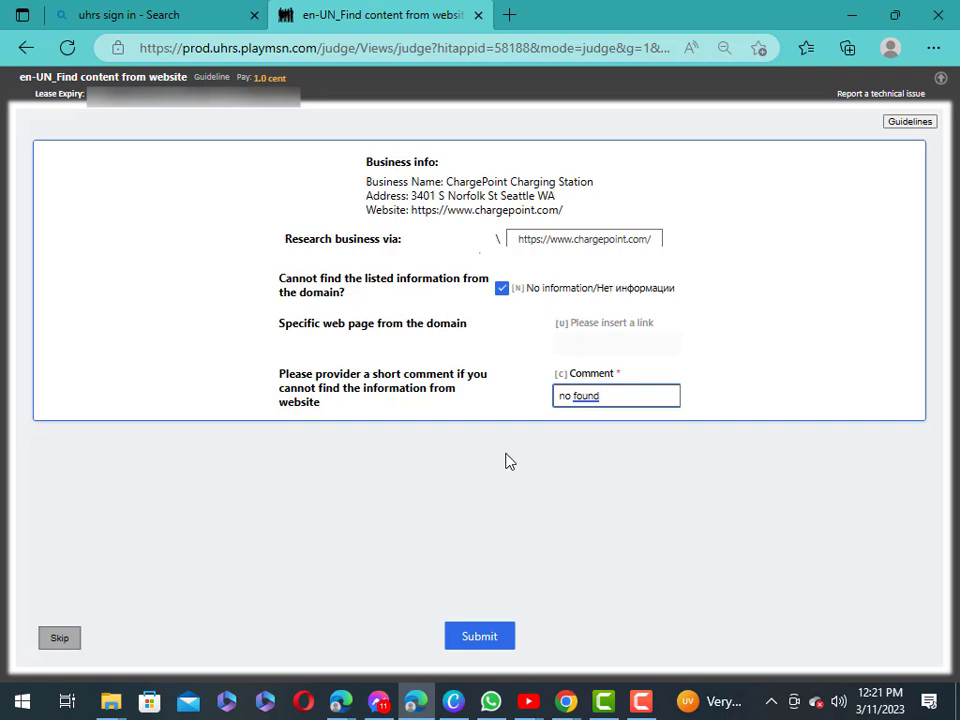
pyautogui.click(476, 638)
# Submit the CASS Design listing as "No information" with the copied comment "no found"
pyautogui.click(502, 290)
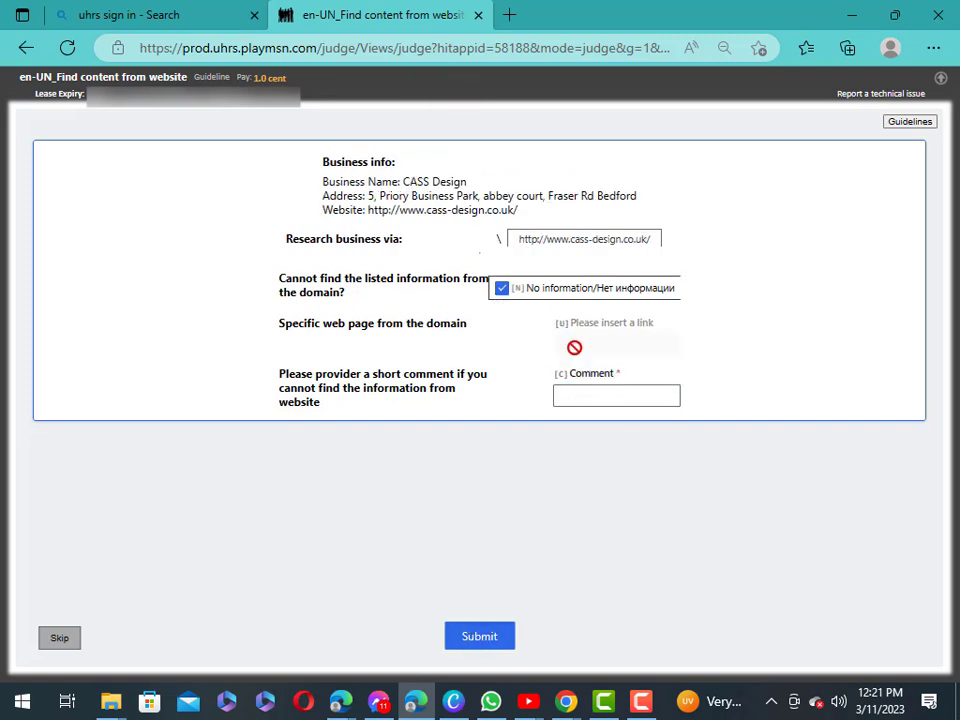
pyautogui.rightClick(602, 395)
pyautogui.click(645, 403)
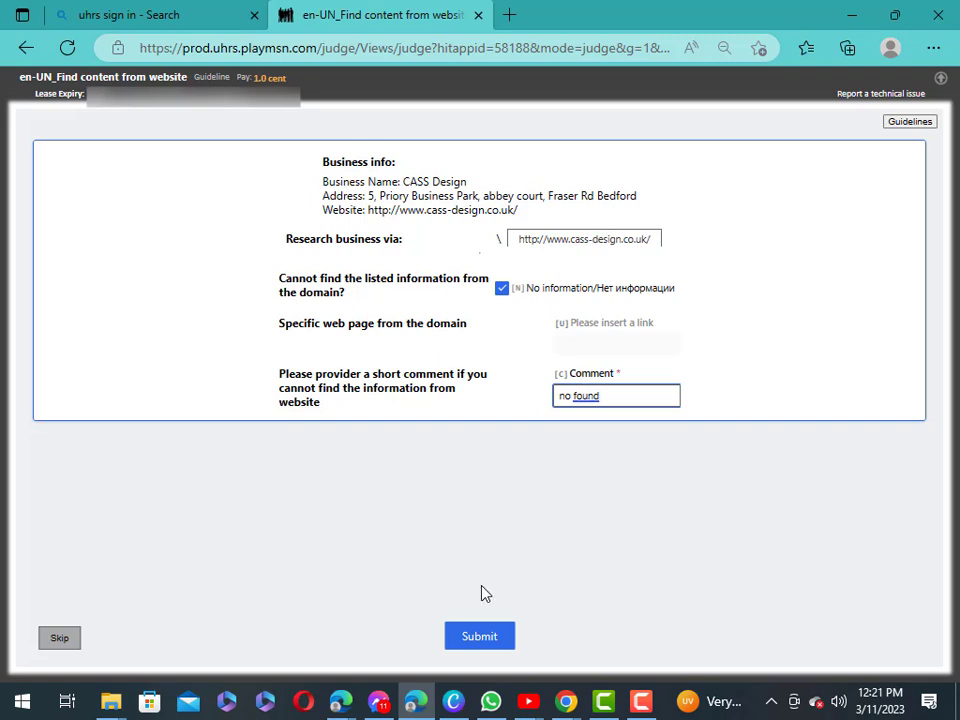
pyautogui.click(476, 637)
# Submit the PRO PHYSIQUE FITNESS CLUB listing as "No information" with the copied comment "no found"
pyautogui.click(502, 288)
pyautogui.click(594, 402)
pyautogui.rightClick(597, 401)
pyautogui.click(617, 403)
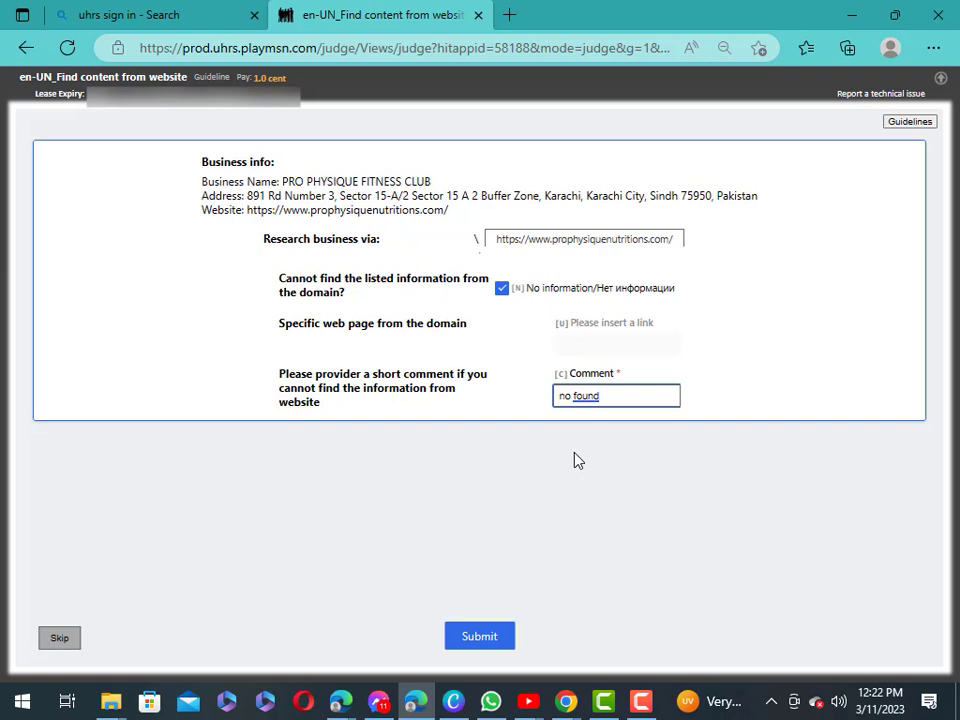
pyautogui.click(481, 638)
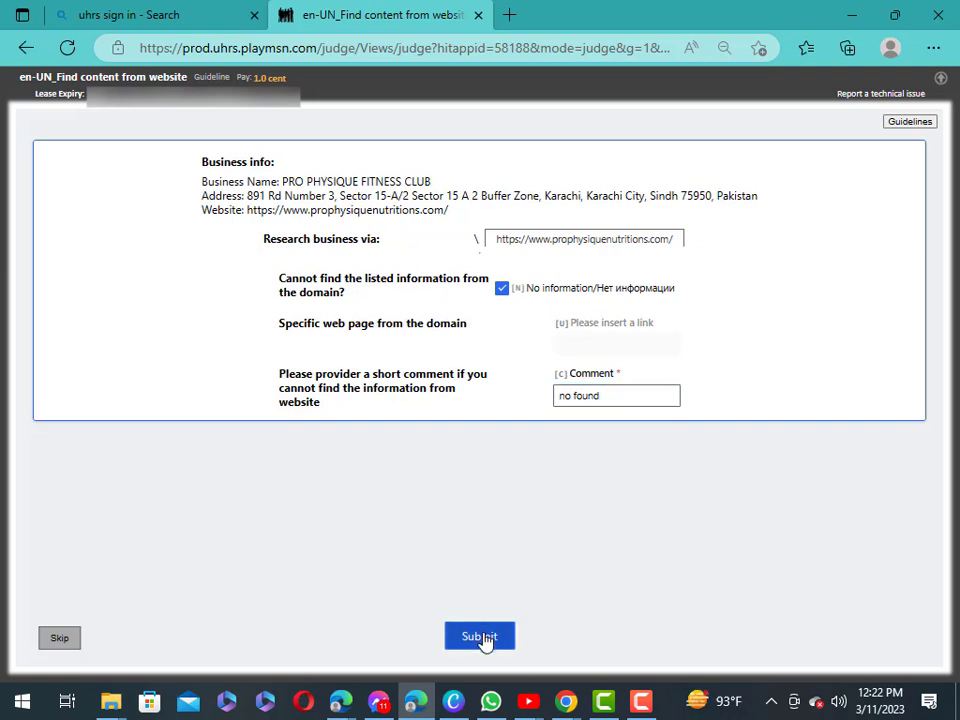
# Submit the Vayuu listing as "No information" with the copied comment "no found"
pyautogui.click(501, 291)
pyautogui.rightClick(569, 397)
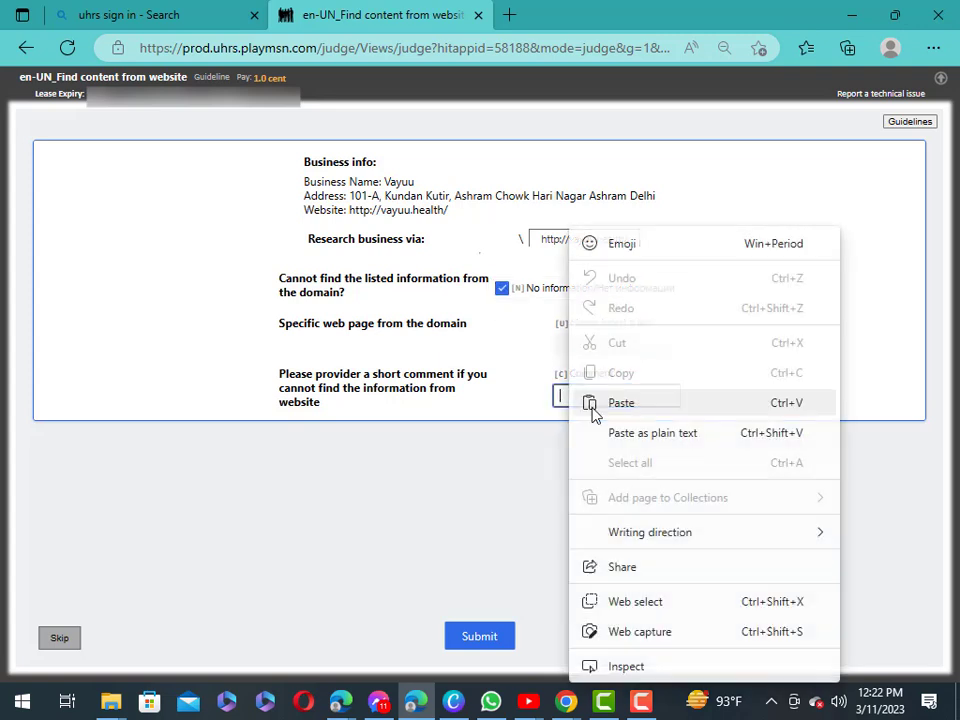
pyautogui.click(636, 406)
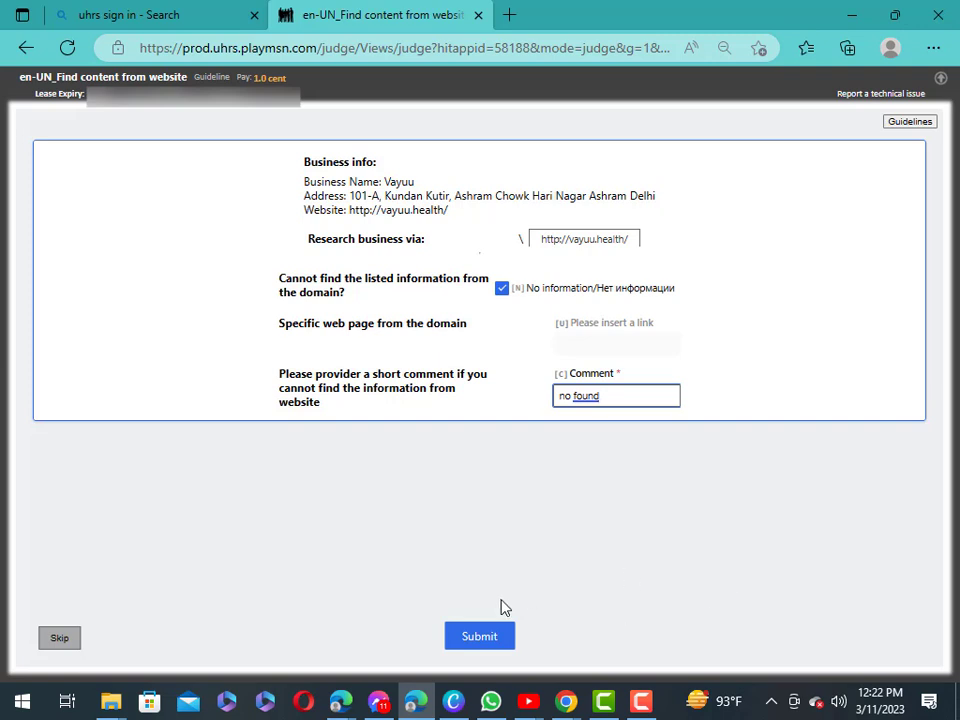
pyautogui.click(477, 640)
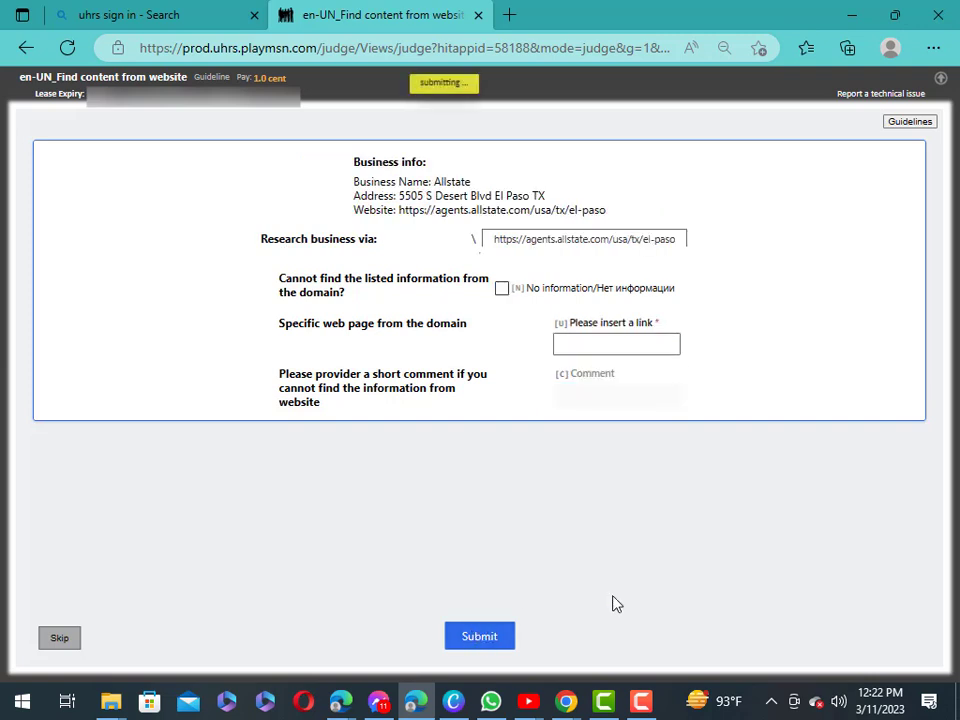
# Submit the Allstate listing as "No information" with the copied comment "no found"
pyautogui.click(501, 288)
pyautogui.click(589, 401)
pyautogui.rightClick(589, 399)
pyautogui.click(671, 399)
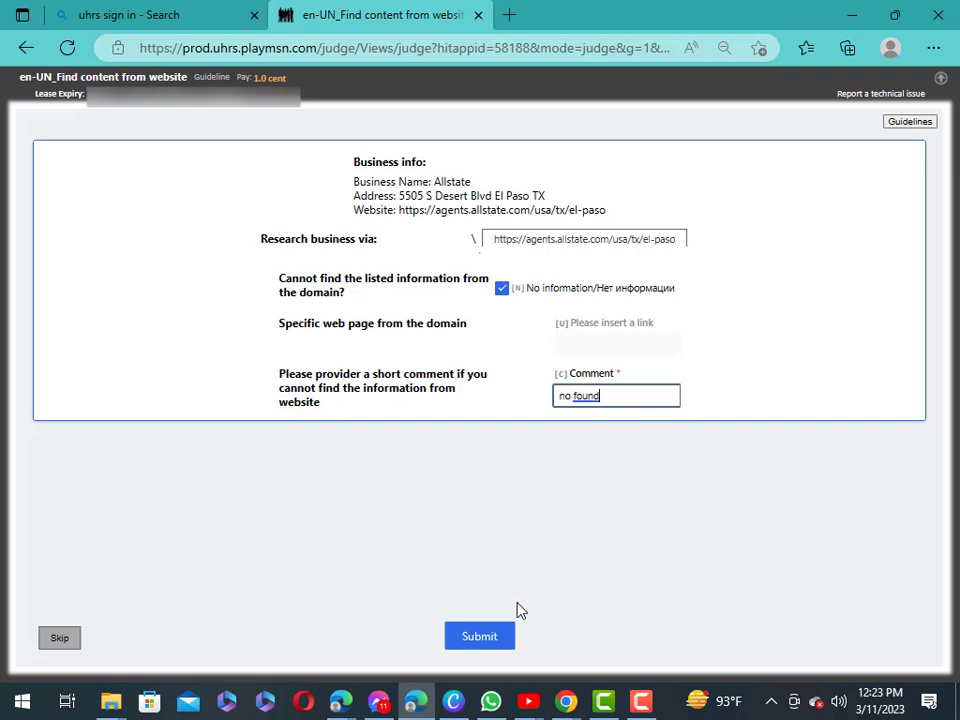
pyautogui.click(475, 640)
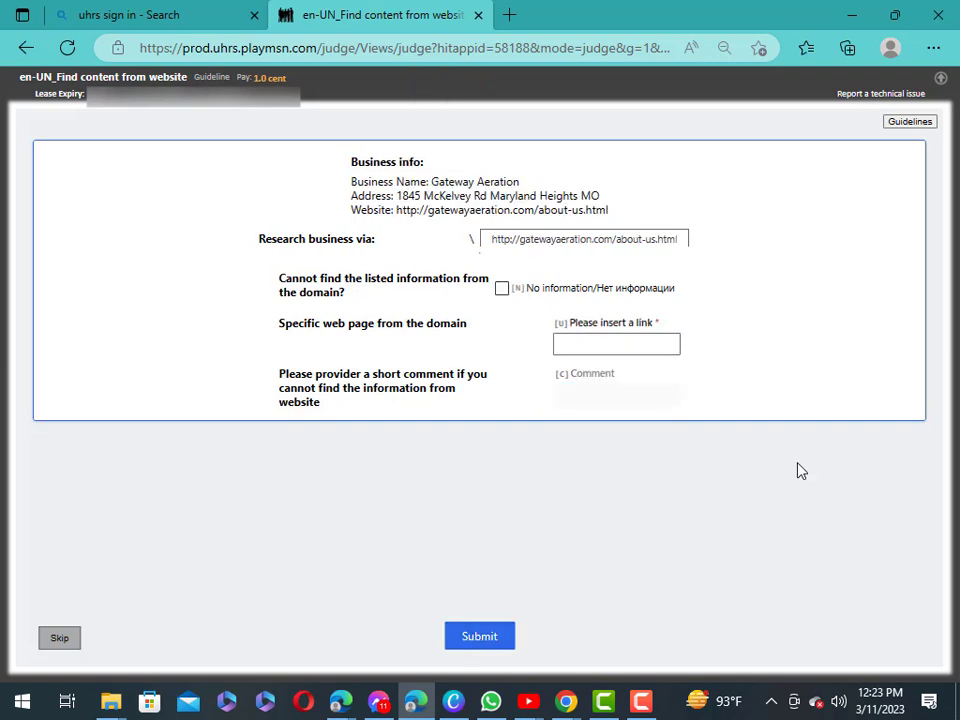
# Submit the Gateway Aeration listing as "No information" with the copied comment "no found"
pyautogui.click(502, 288)
pyautogui.click(589, 398)
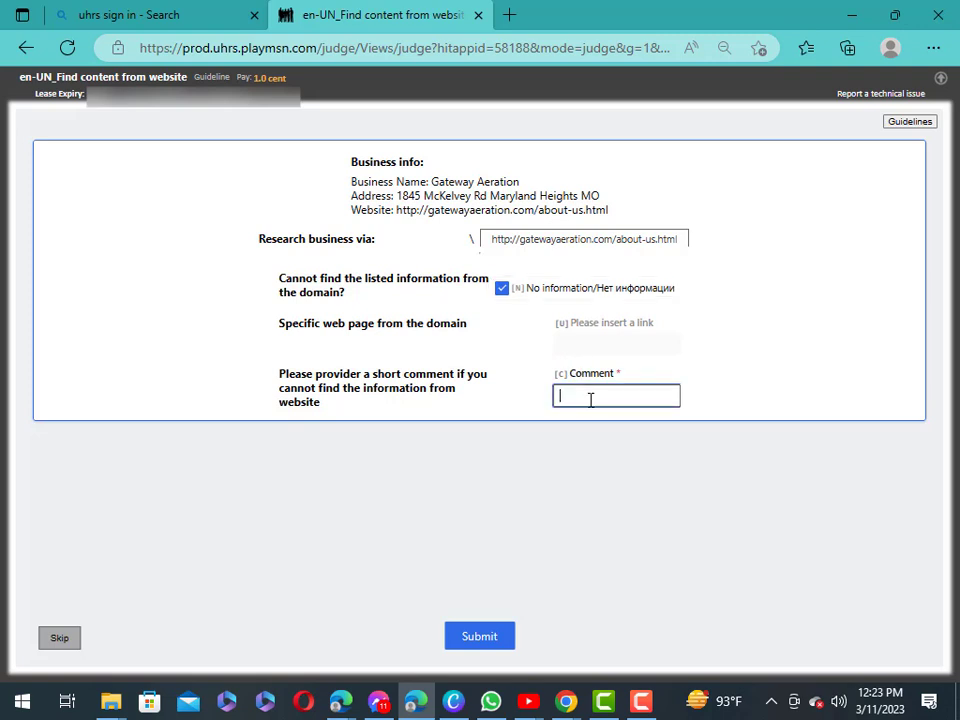
pyautogui.rightClick(590, 396)
pyautogui.click(641, 403)
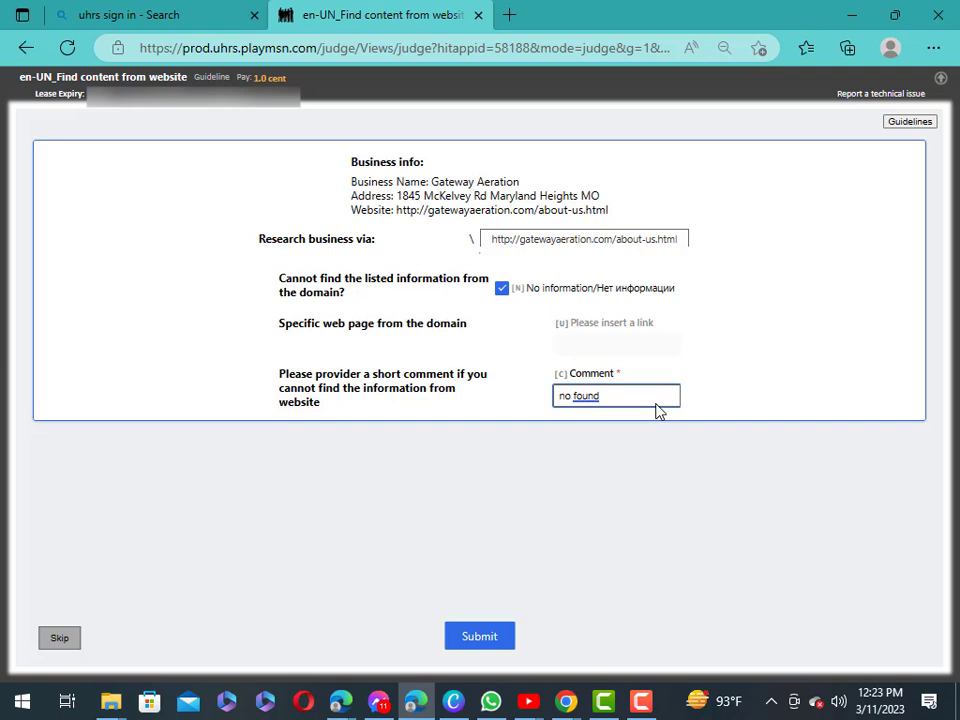
pyautogui.click(489, 638)
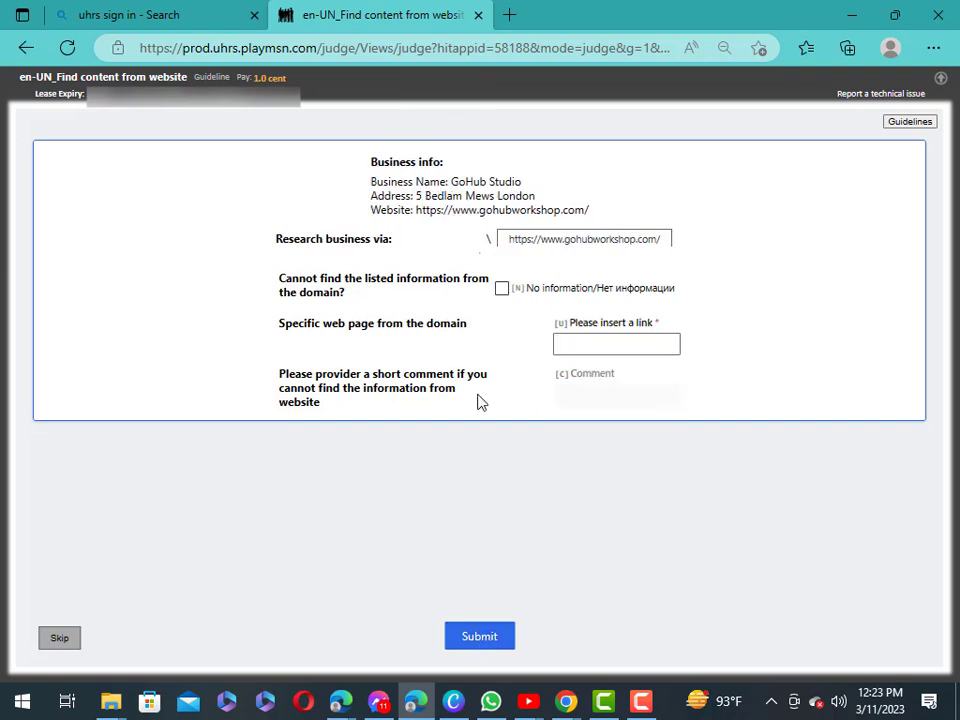
# Submit the GoHub Studio listing as "No information" with the copied comment "no found"
pyautogui.click(501, 290)
pyautogui.click(585, 394)
pyautogui.rightClick(589, 394)
pyautogui.click(610, 401)
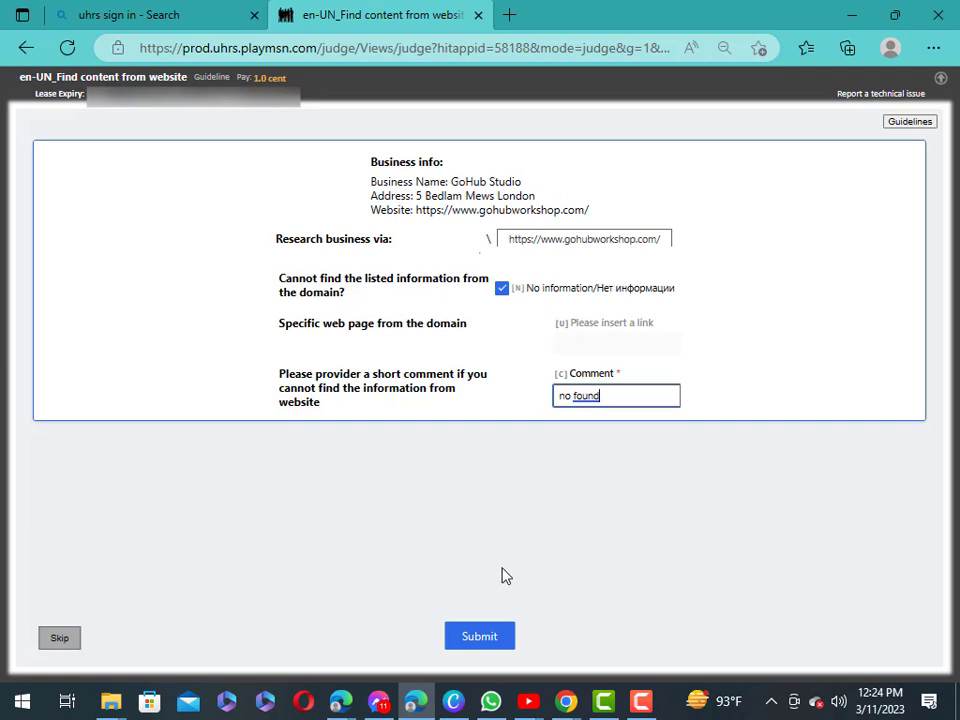
pyautogui.click(488, 641)
# Submit the listing of the business in Koslanda, Sri Lanka as "No information" with the copied comment "no found"
pyautogui.click(502, 288)
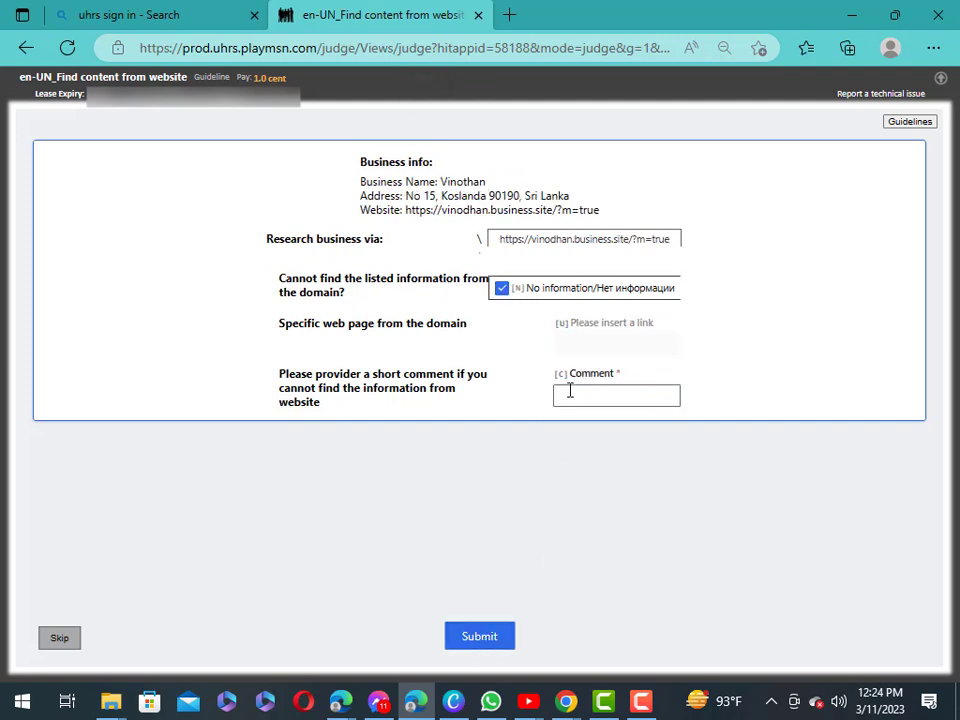
pyautogui.click(587, 397)
pyautogui.rightClick(587, 397)
pyautogui.click(652, 402)
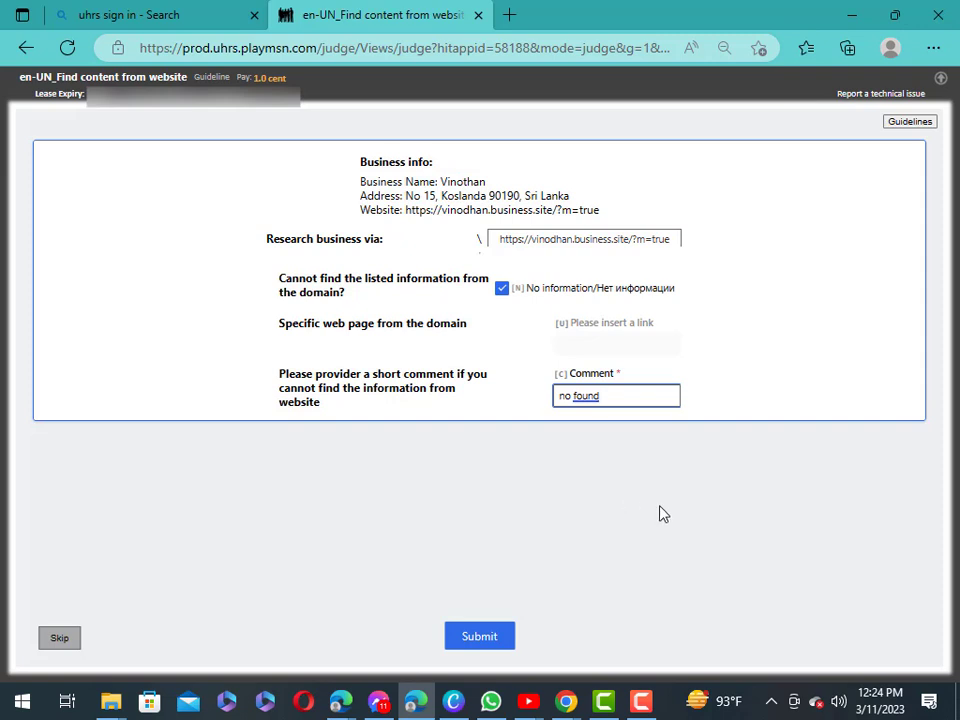
pyautogui.click(479, 638)
# Submit the thirty four kitchen & deli listing as "No information" with the copied comment "no found"
pyautogui.click(503, 289)
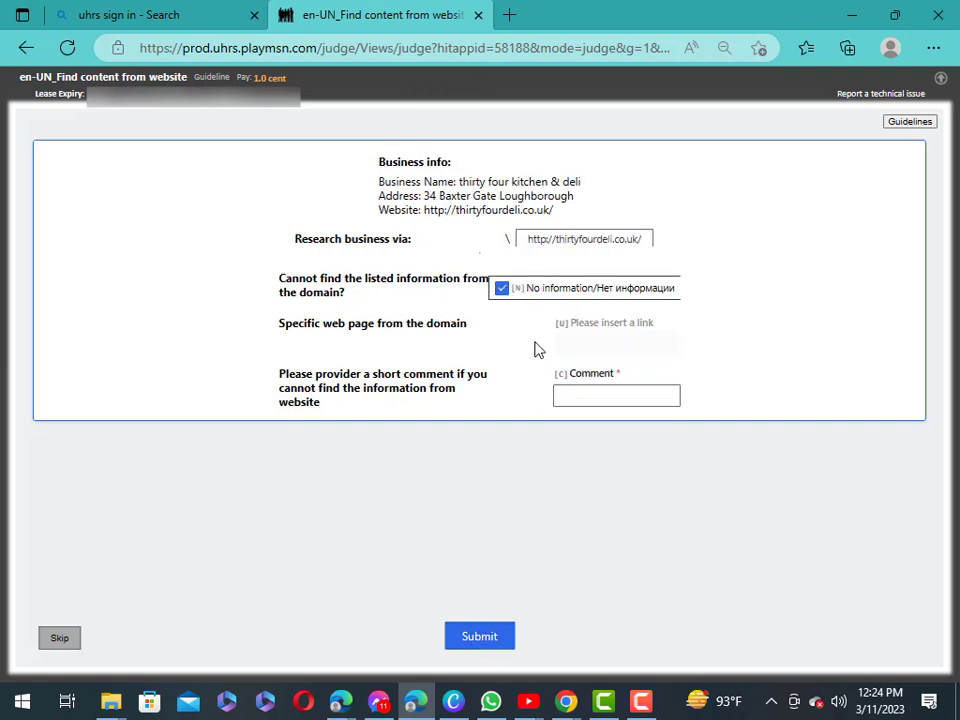
pyautogui.click(594, 394)
pyautogui.rightClick(598, 394)
pyautogui.click(615, 403)
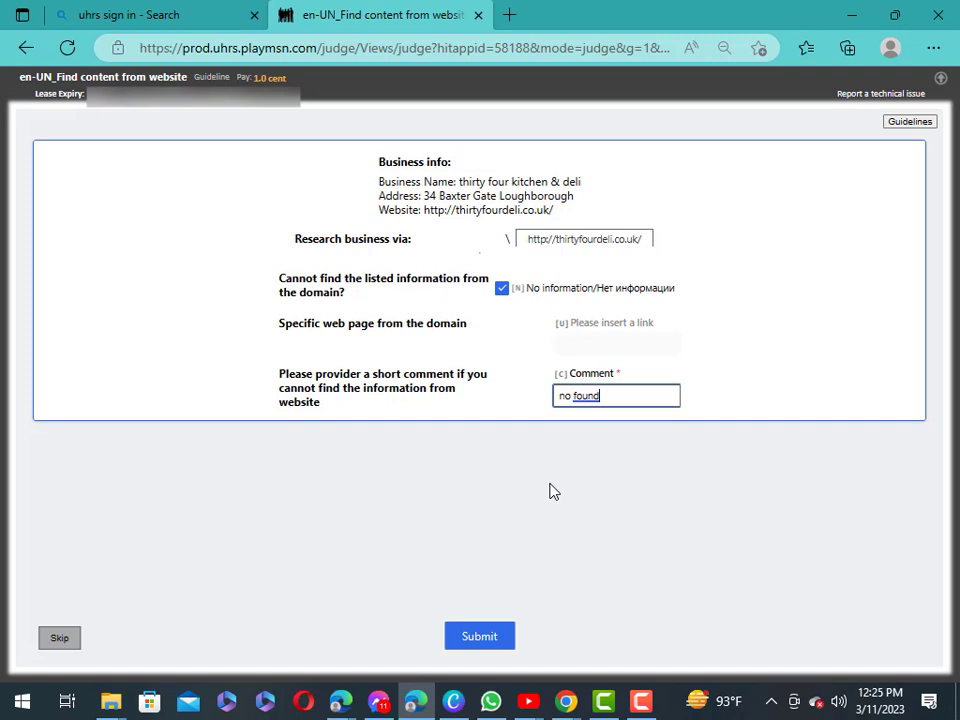
pyautogui.click(472, 645)
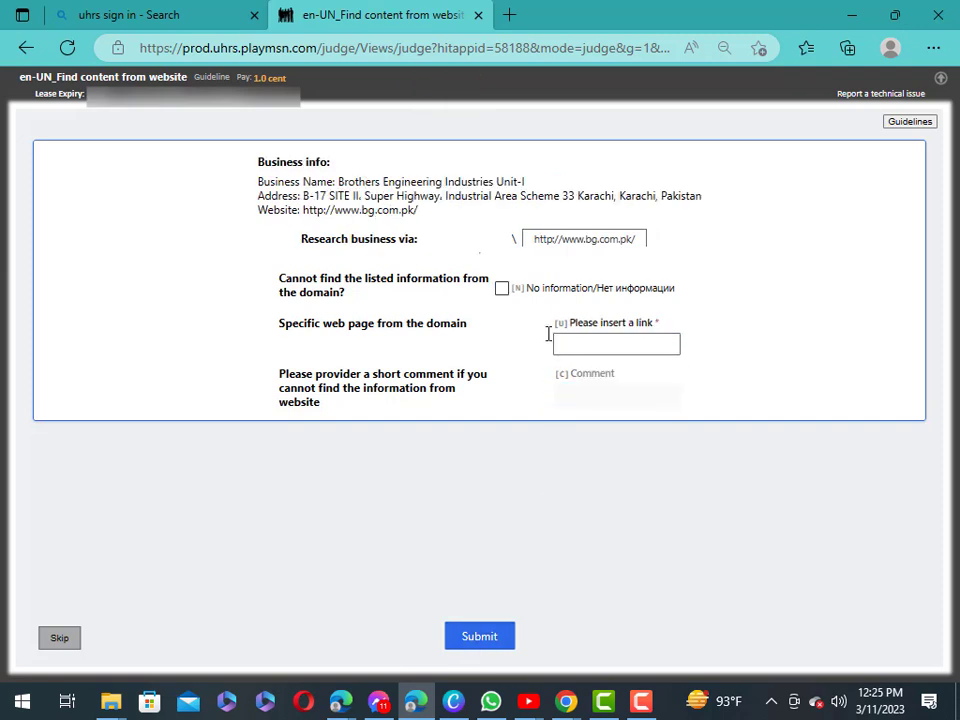
# Submit the Brothers Engineering Industries Unit-I listing as "No information" with the copied comment "no found"
pyautogui.click(503, 289)
pyautogui.click(594, 394)
pyautogui.rightClick(596, 392)
pyautogui.click(668, 400)
pyautogui.rightClick(563, 492)
pyautogui.click(531, 483)
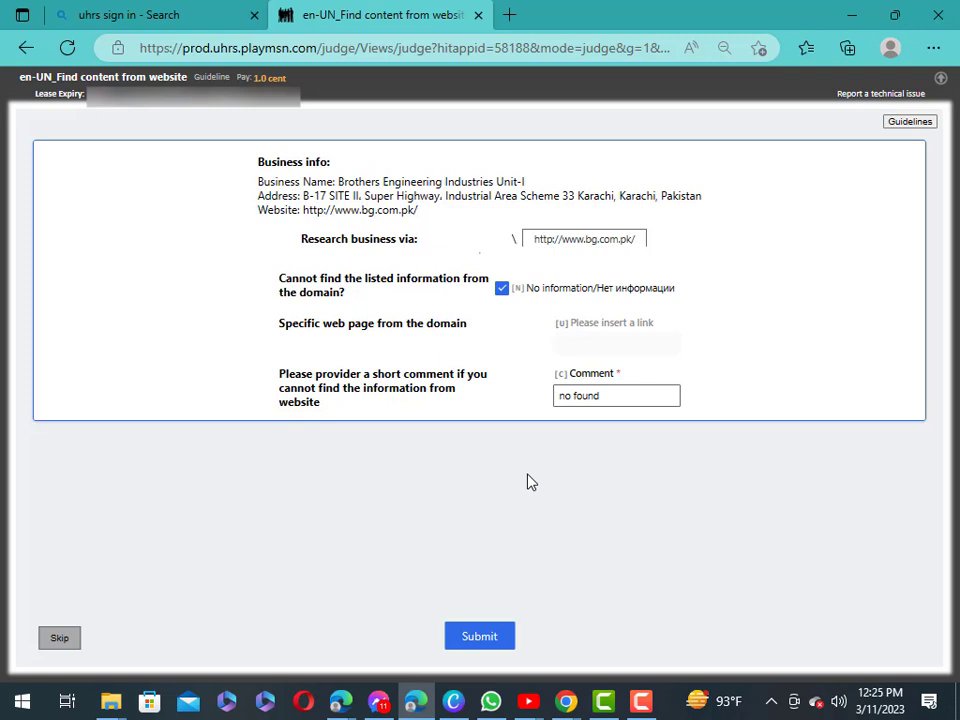
pyautogui.click(497, 640)
# Submit the Saad Book Centre listing as "No information" with the copied comment "no found"
pyautogui.click(503, 292)
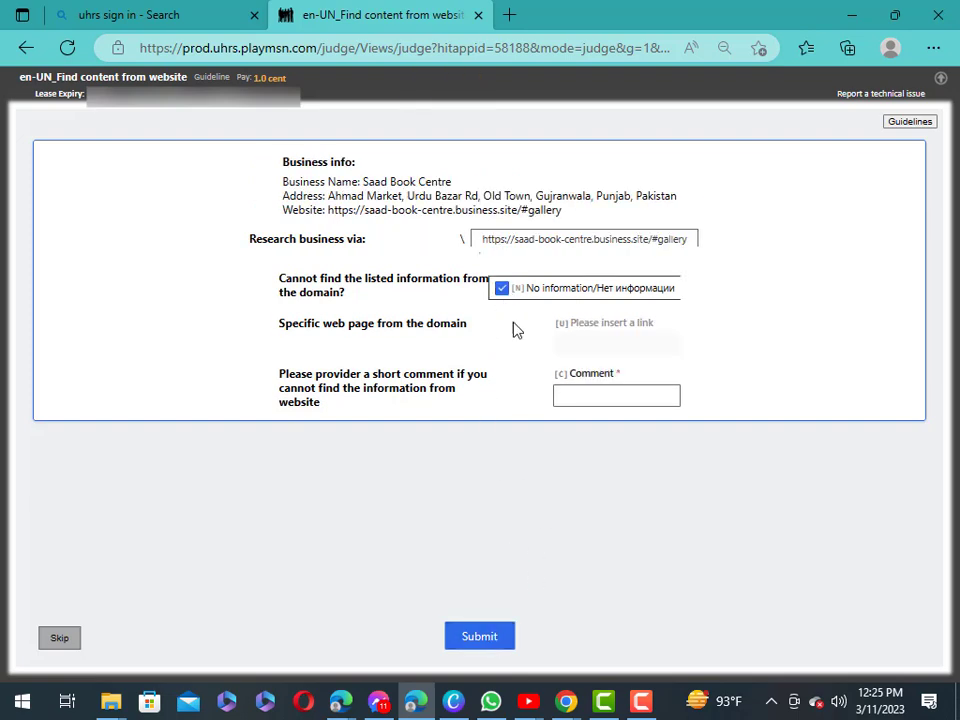
pyautogui.click(583, 400)
pyautogui.rightClick(580, 398)
pyautogui.click(634, 401)
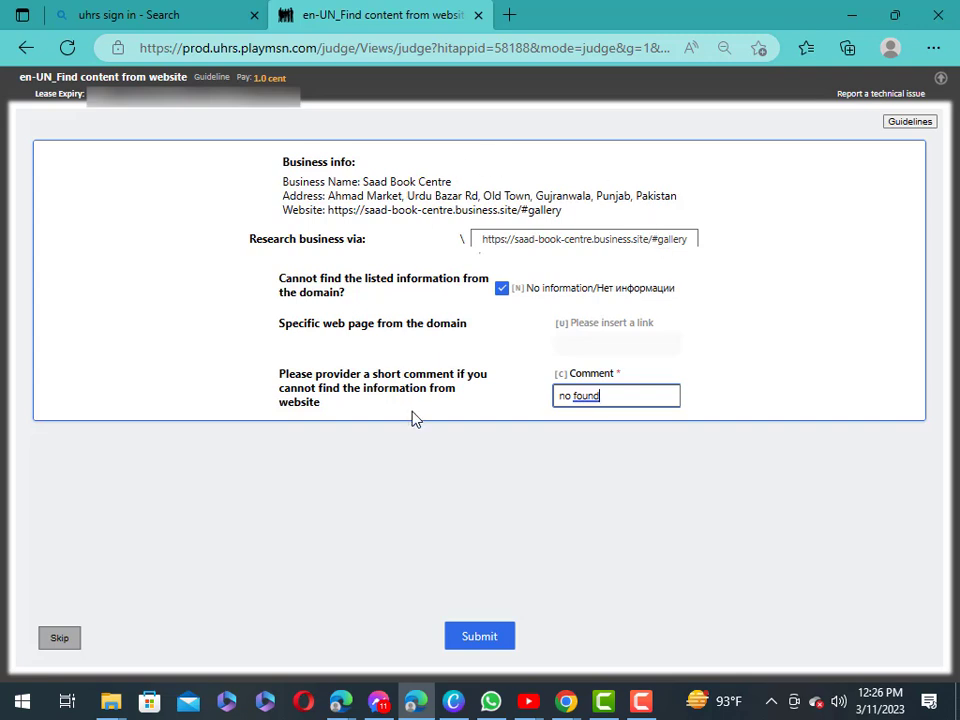
pyautogui.click(497, 646)
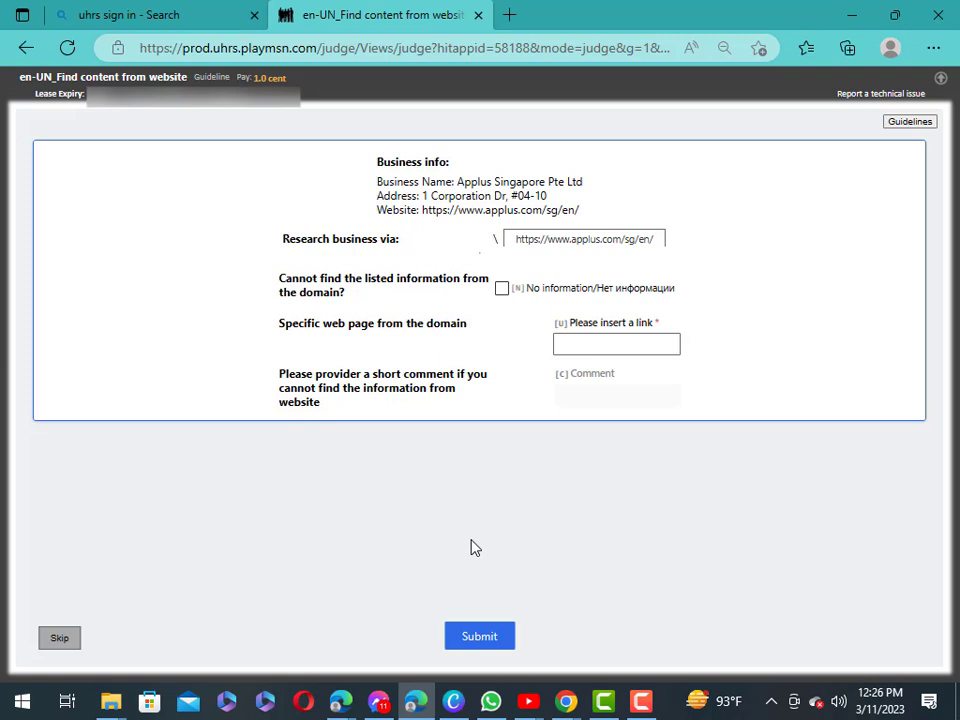
# Submit the Applus Singapore Pte Ltd listing as "No information" with the copied comment "no found"
pyautogui.click(502, 288)
pyautogui.click(606, 398)
pyautogui.rightClick(607, 399)
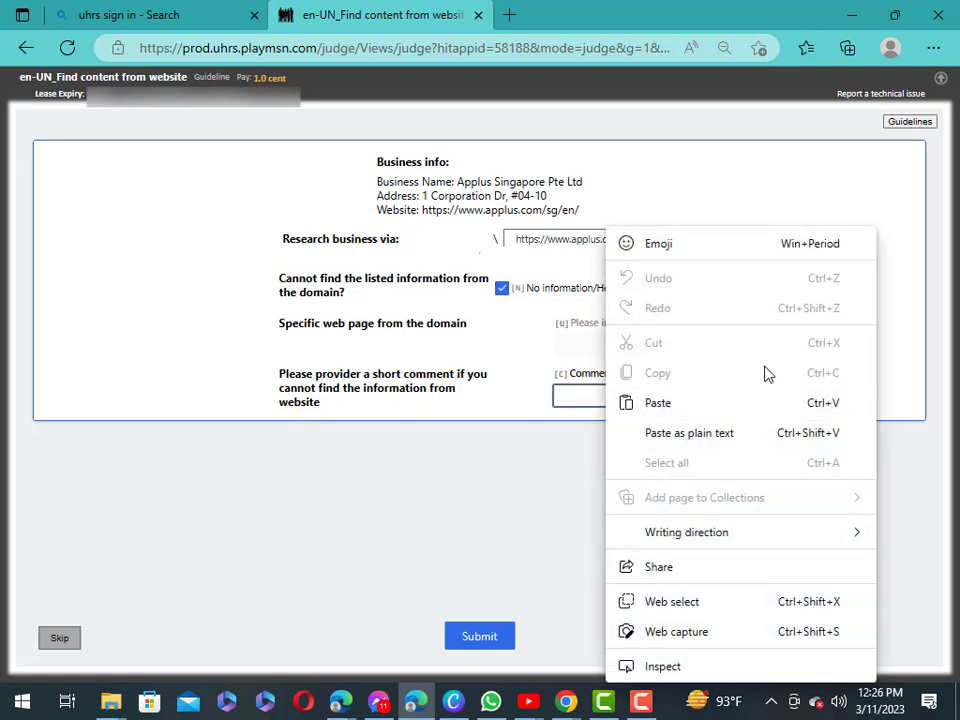
pyautogui.click(679, 407)
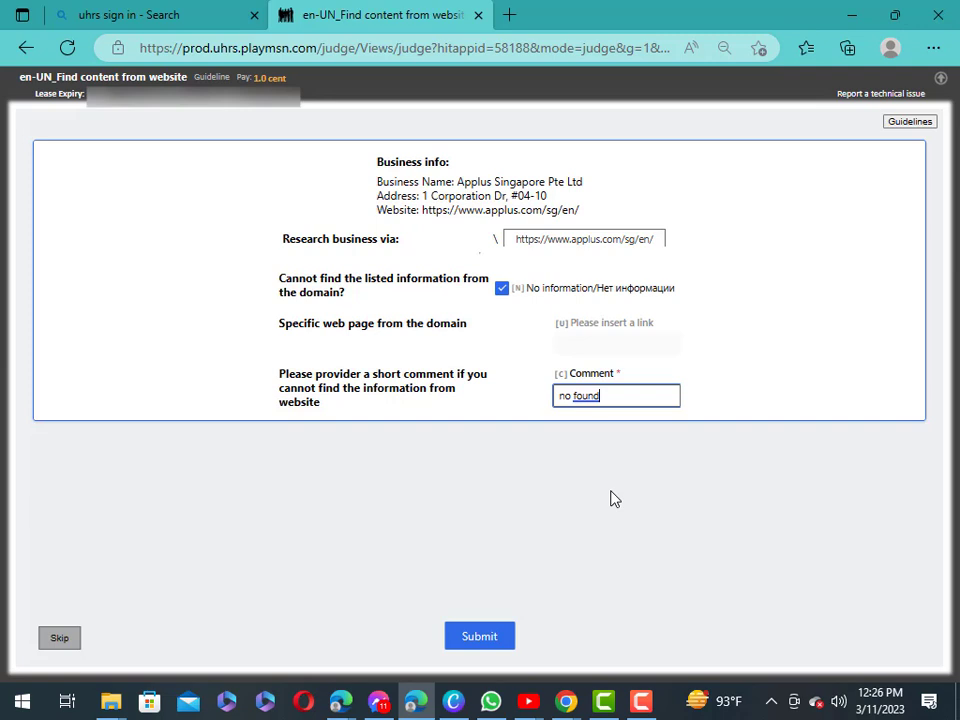
pyautogui.click(482, 638)
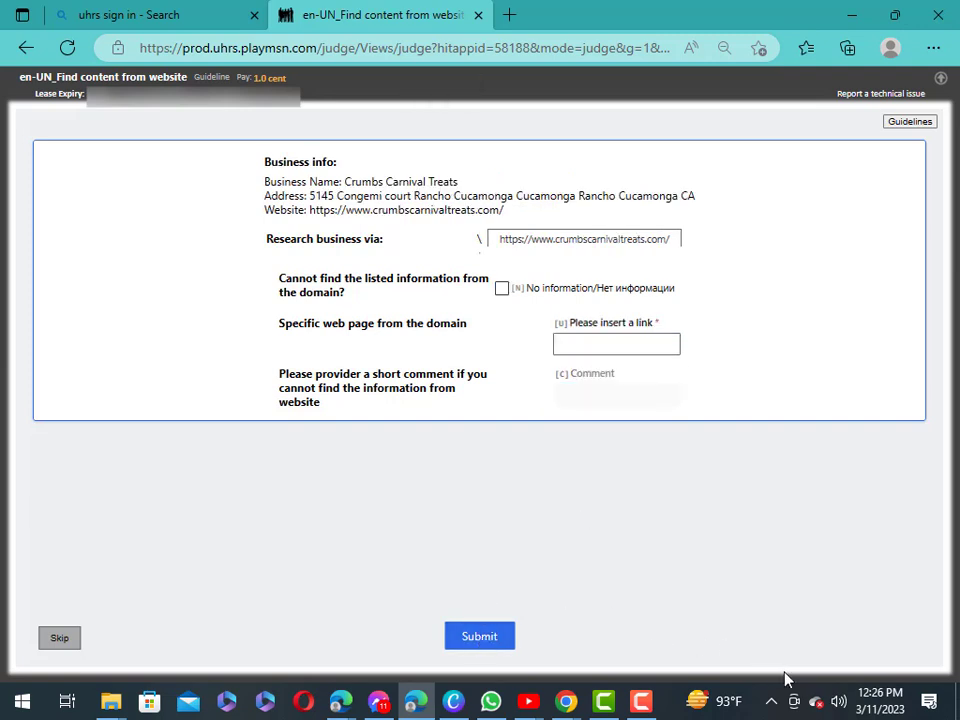
# Submit the Crumbs Carnival Treats listing as "No information" with the copied comment "no found"
pyautogui.click(502, 289)
pyautogui.click(613, 402)
pyautogui.rightClick(589, 396)
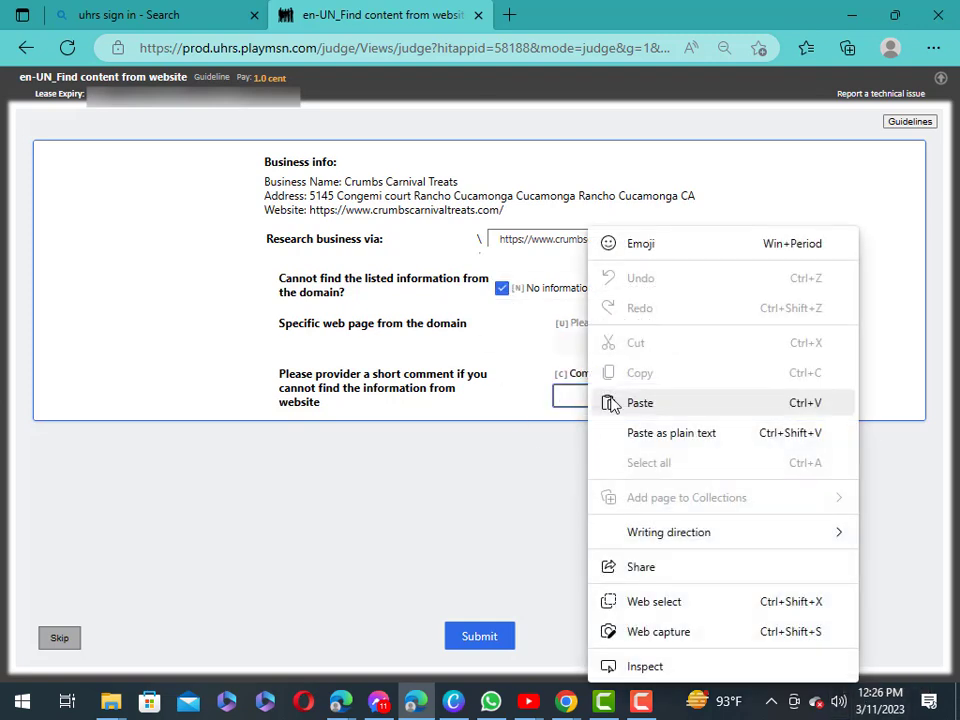
pyautogui.click(660, 418)
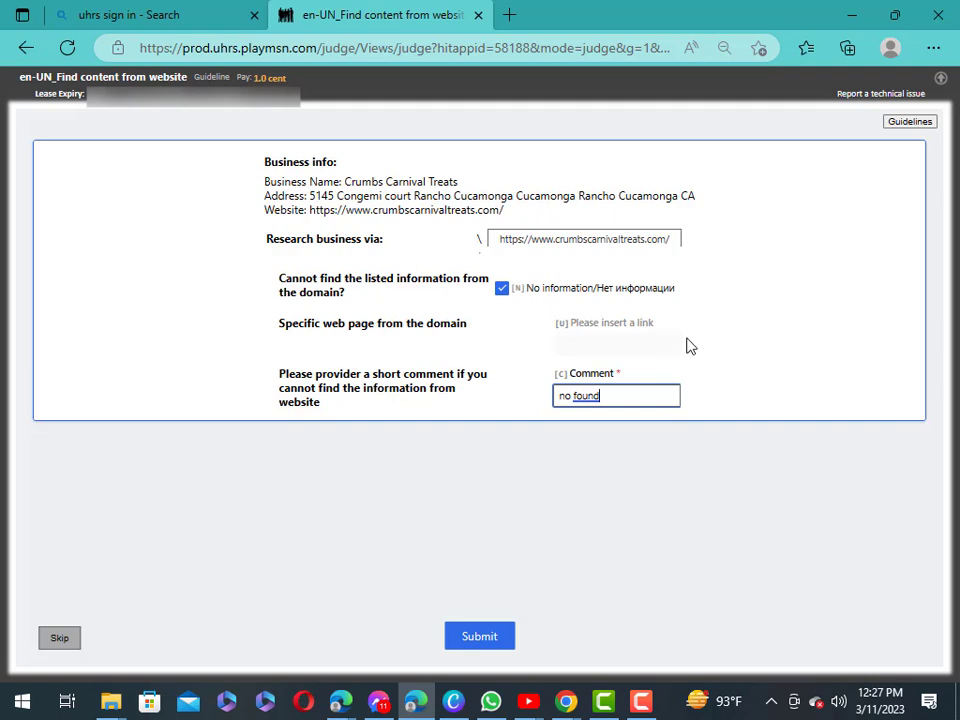
pyautogui.click(476, 640)
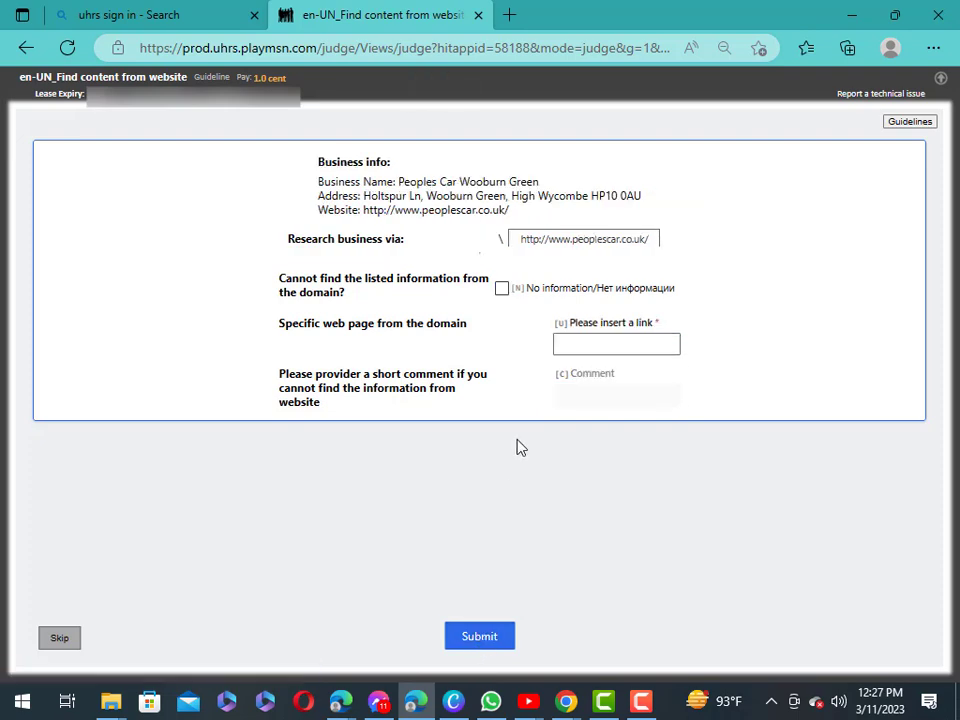
# Submit the Peoples Car Wooburn Green listing as "No information" with the copied comment "no found"
pyautogui.click(502, 289)
pyautogui.click(590, 398)
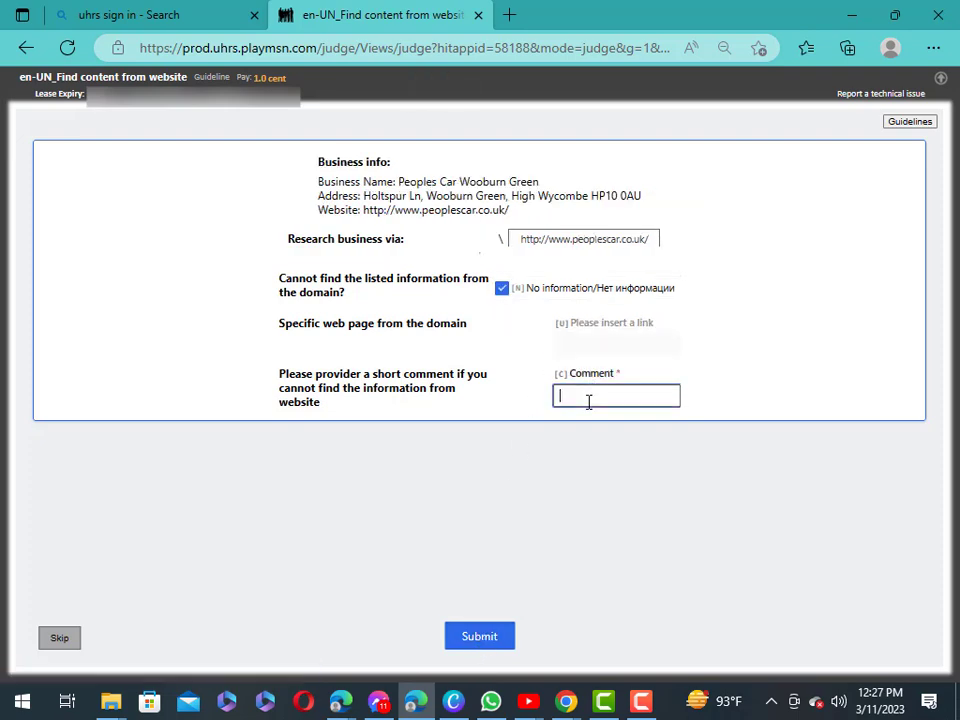
pyautogui.rightClick(589, 400)
pyautogui.click(645, 412)
pyautogui.click(479, 638)
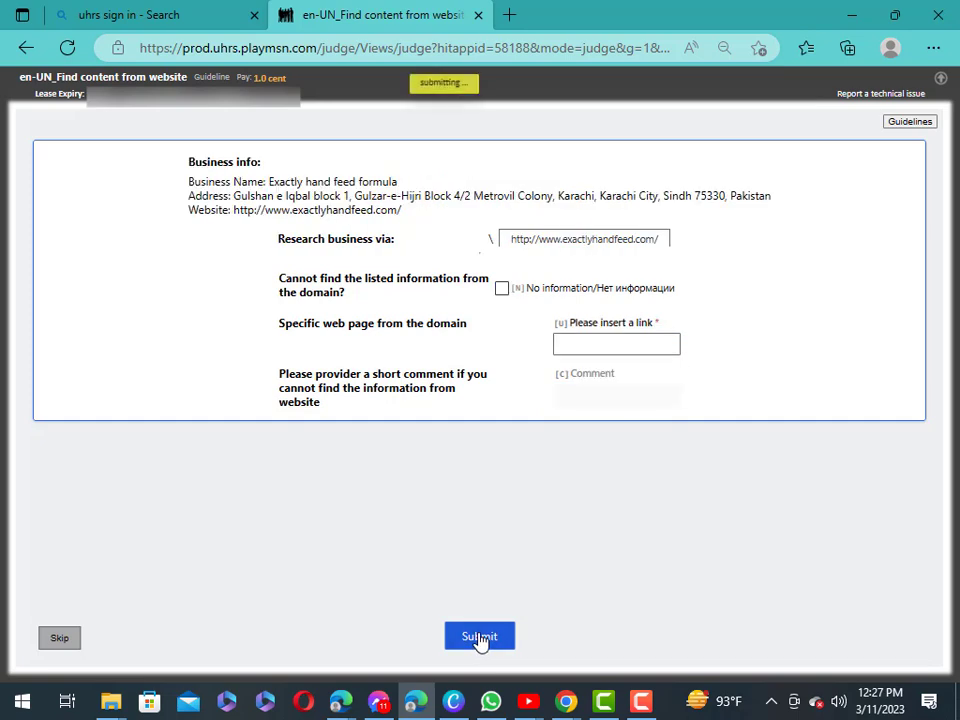
# Submit the Exactly hand feed formula listing as "No information" with the copied comment "no found"
pyautogui.click(502, 289)
pyautogui.click(594, 394)
pyautogui.rightClick(594, 396)
pyautogui.click(645, 404)
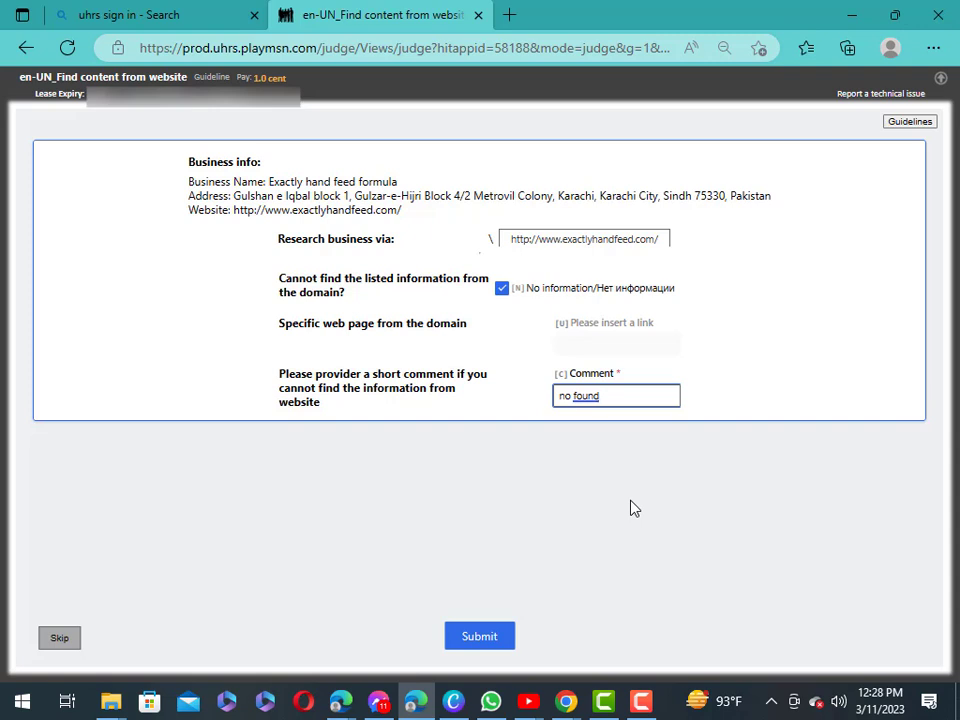
pyautogui.click(478, 641)
pyautogui.click(475, 641)
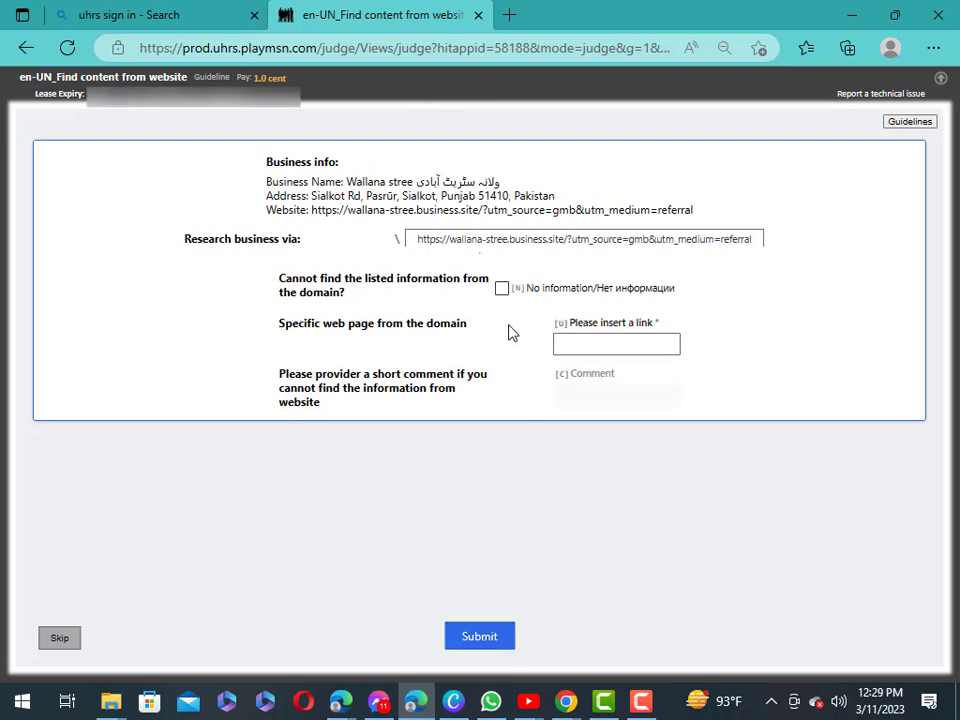
# Submit the Wallana stree listing as "No information" with the copied comment "no found"
pyautogui.click(503, 289)
pyautogui.click(583, 398)
pyautogui.rightClick(583, 398)
pyautogui.click(636, 407)
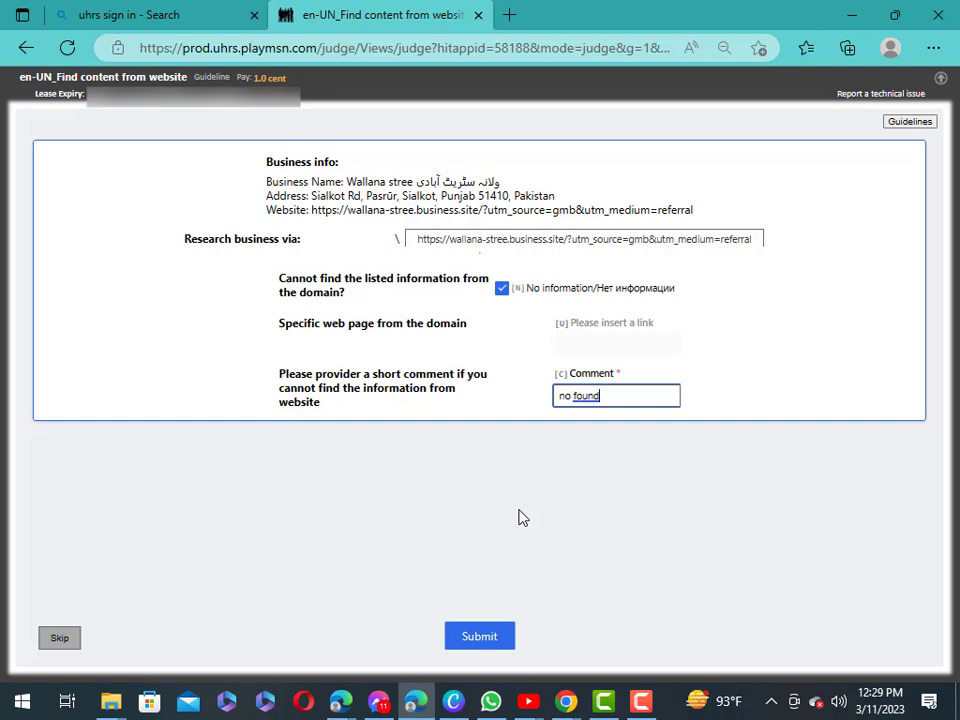
pyautogui.click(489, 639)
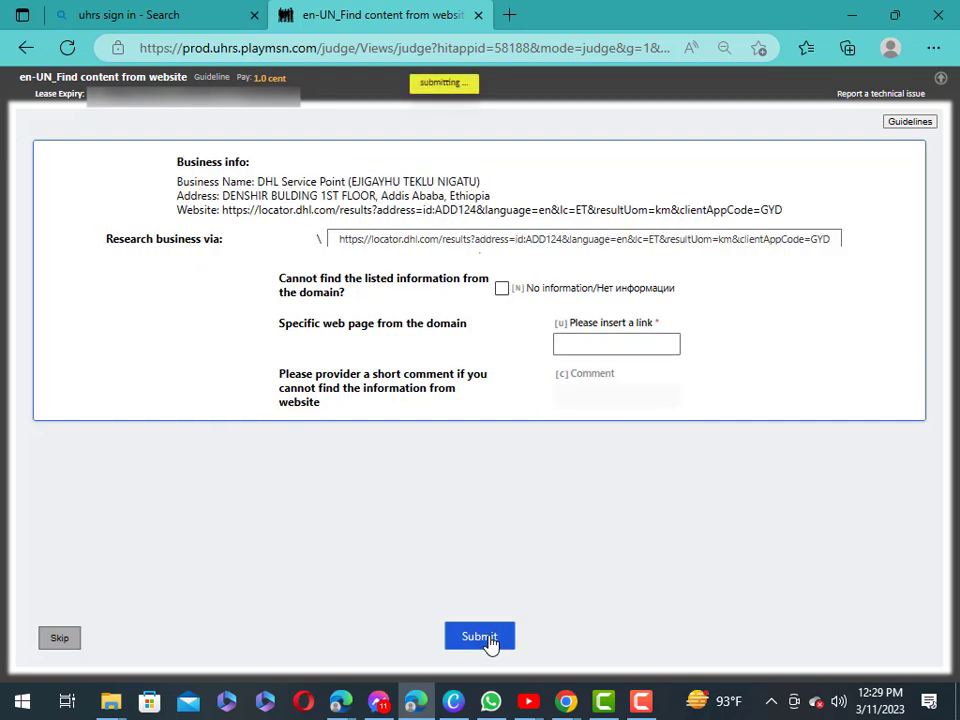
# Submit the DHL Service Point listing in Addis Ababa as "No information" with the copied comment "no found"
pyautogui.click(503, 290)
pyautogui.click(570, 392)
pyautogui.rightClick(570, 394)
pyautogui.click(615, 401)
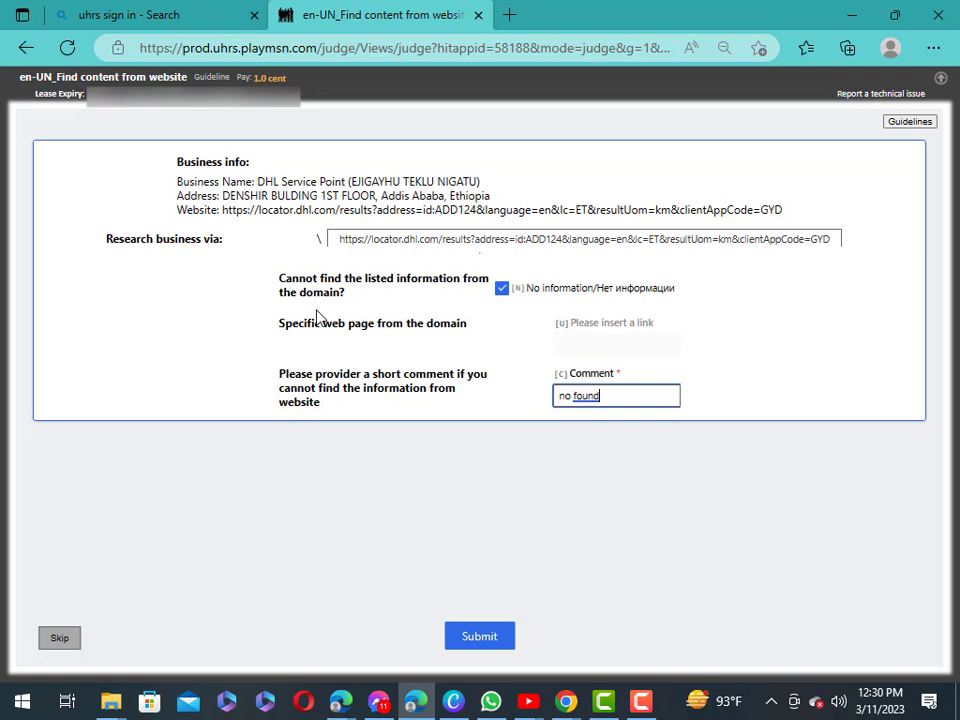
pyautogui.click(486, 647)
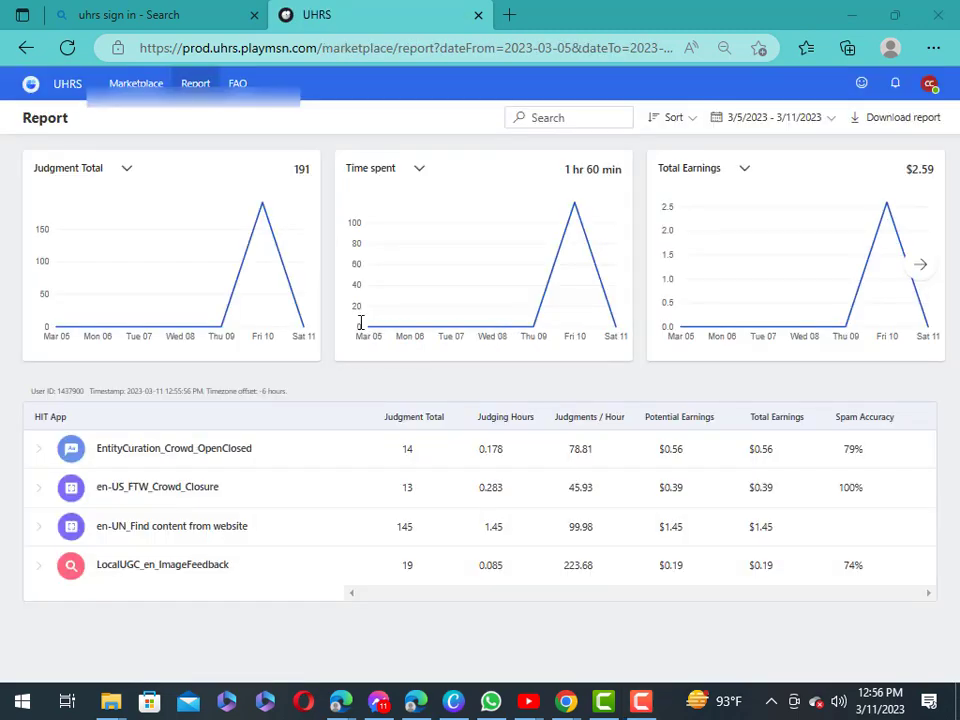
# Reopen the judgment and earnings report from the marketplace and reload it to check the latest figures
pyautogui.click(29, 85)
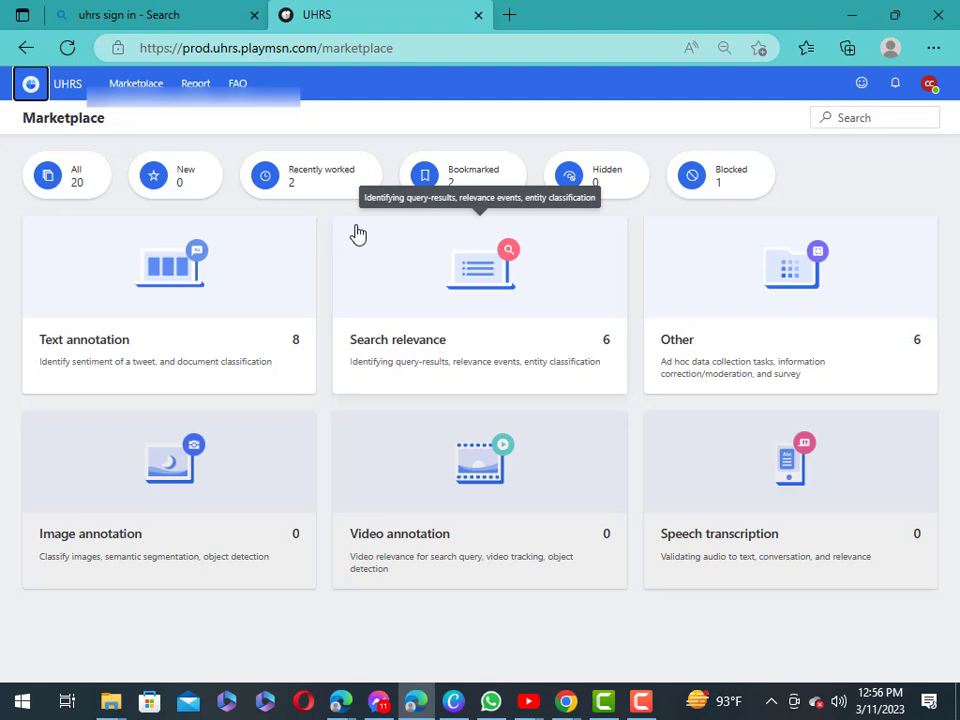
pyautogui.click(195, 84)
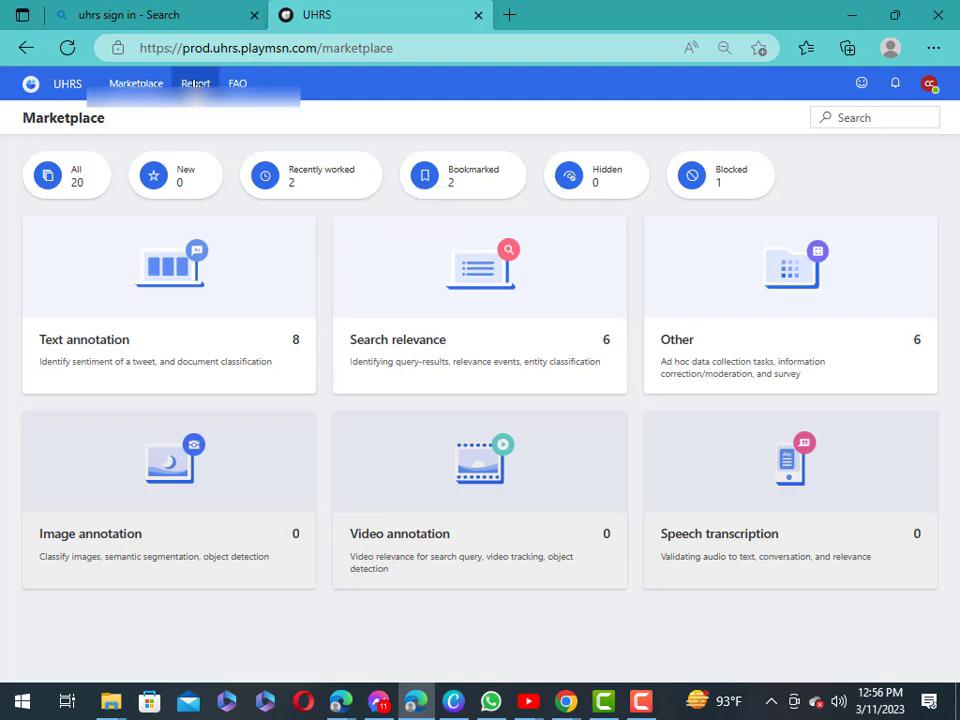
pyautogui.rightClick(452, 100)
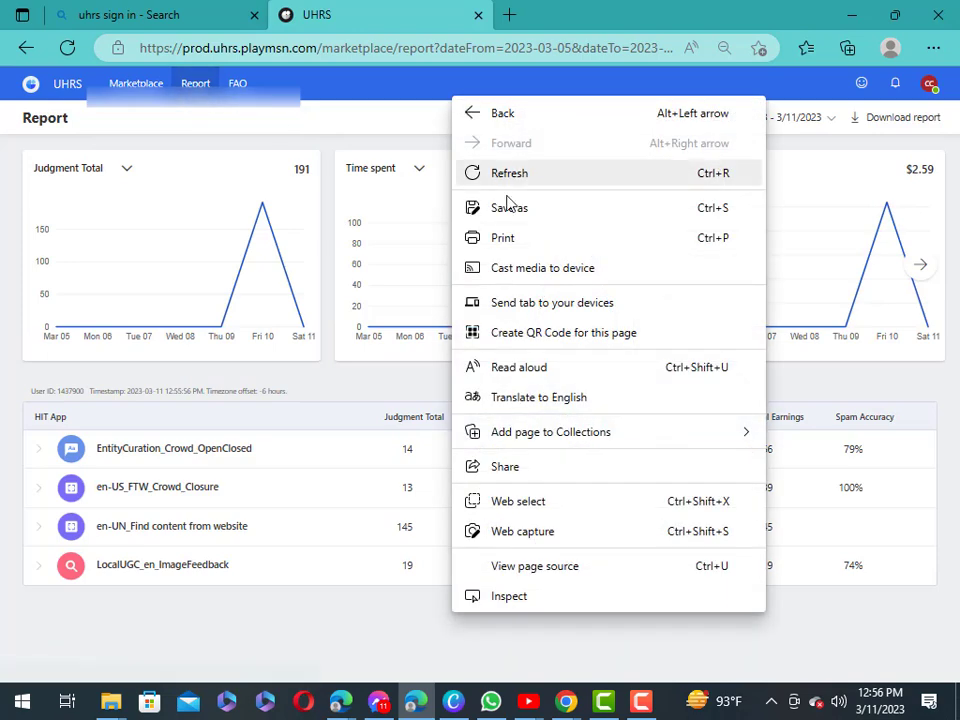
pyautogui.click(516, 180)
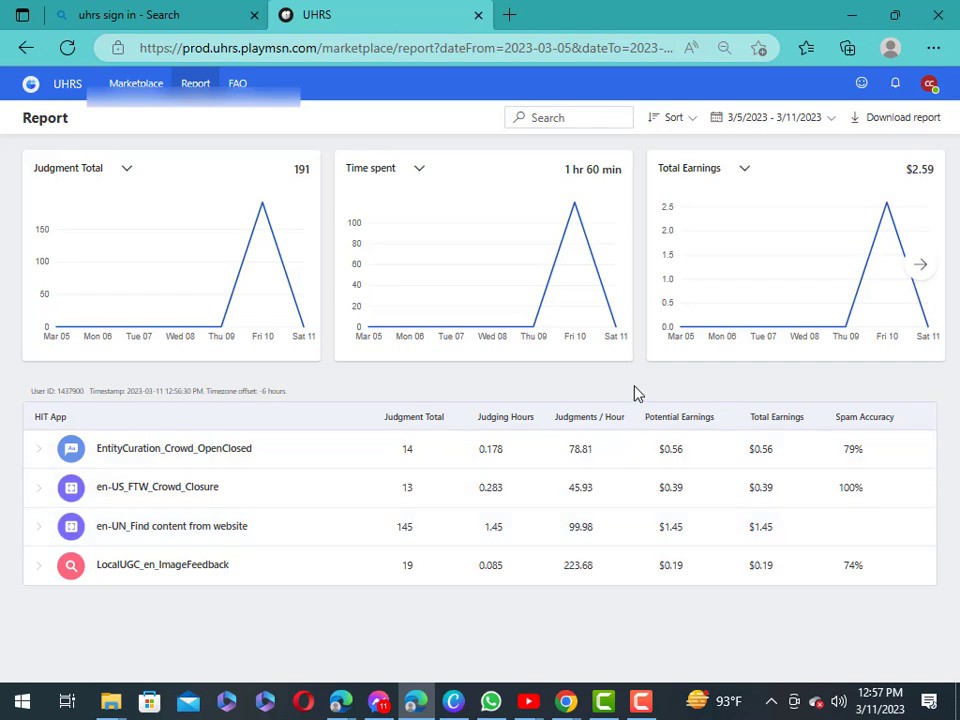
# Open the list of all marketplace tasks and copy the title "en-UN_Find content from website"
pyautogui.click(38, 86)
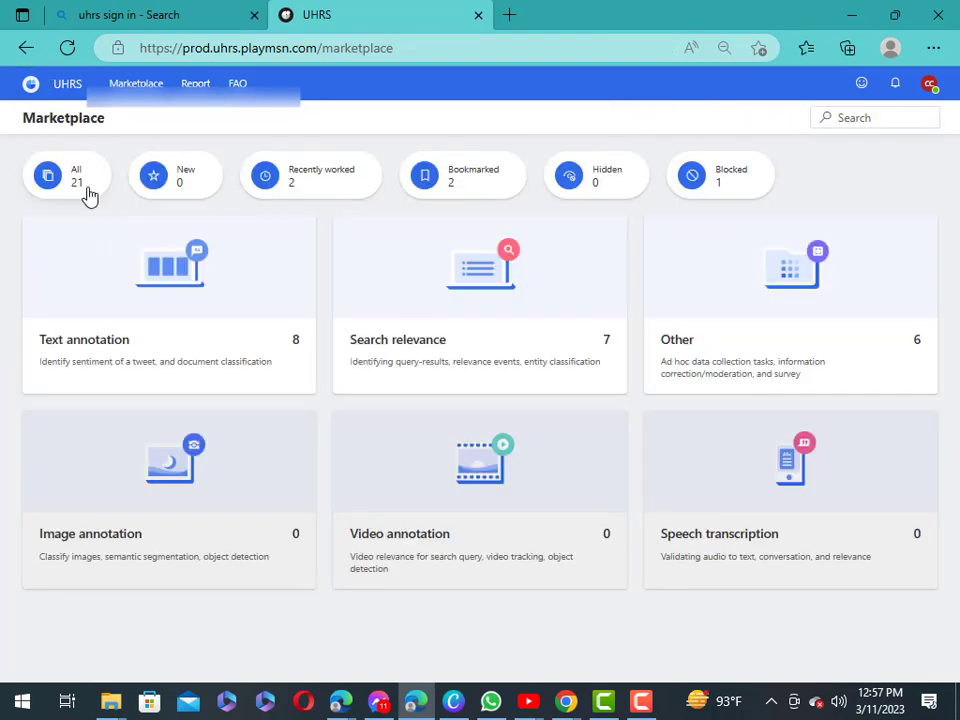
pyautogui.click(87, 190)
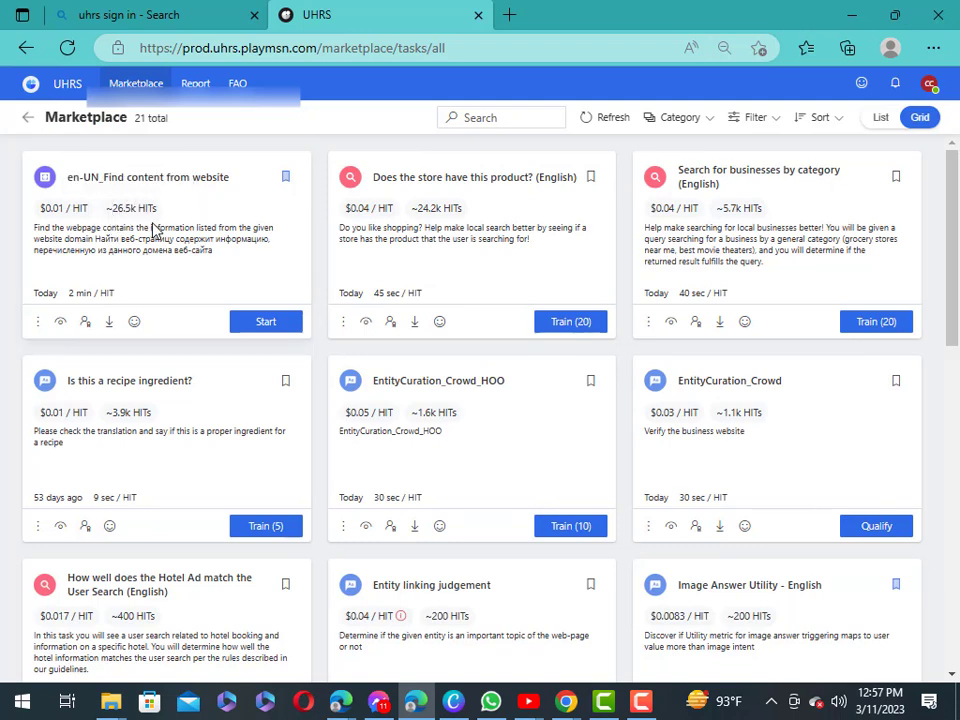
pyautogui.moveTo(67, 180); pyautogui.dragTo(232, 190)
pyautogui.rightClick(232, 189)
pyautogui.click(266, 139)
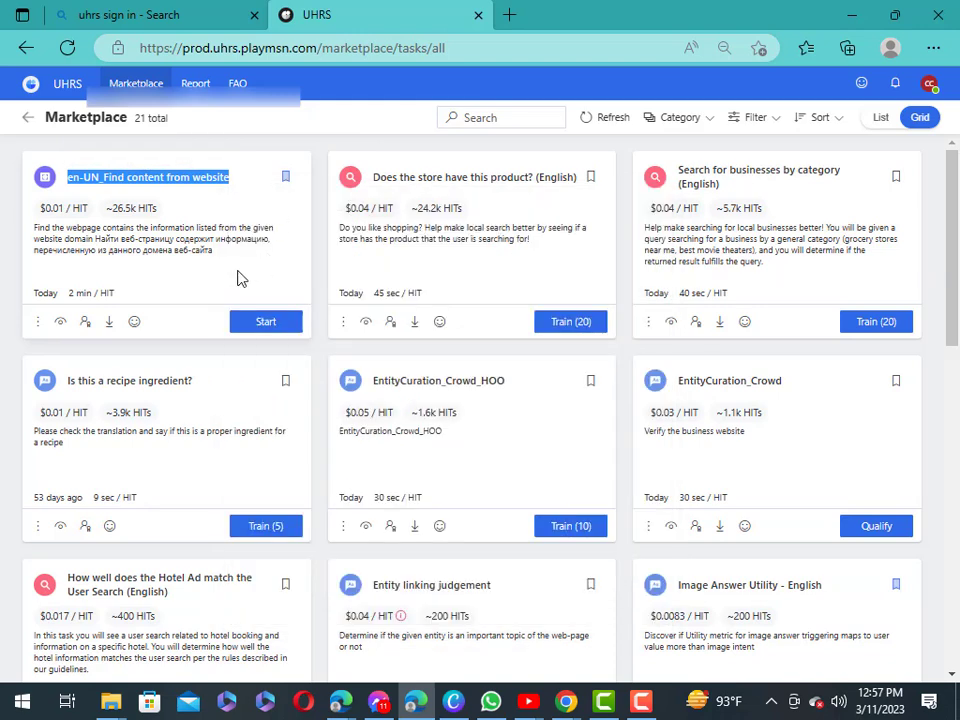